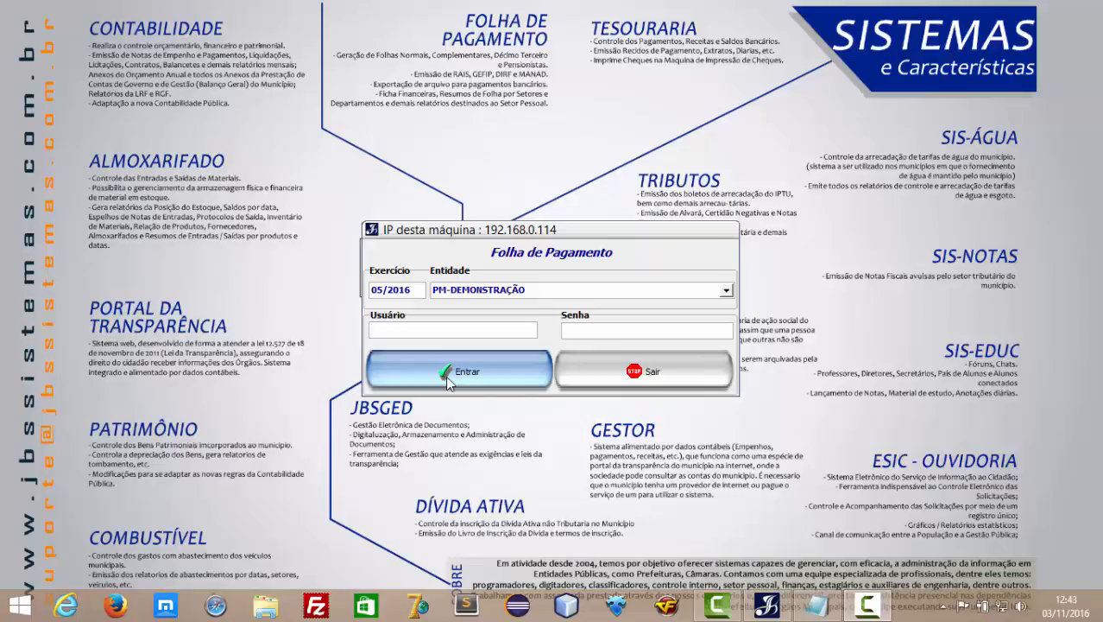
Log in to PM-DEMONSTRAÇÃO's 05/2016 payroll and confirm the 05/2016 working month.
click(448, 373)
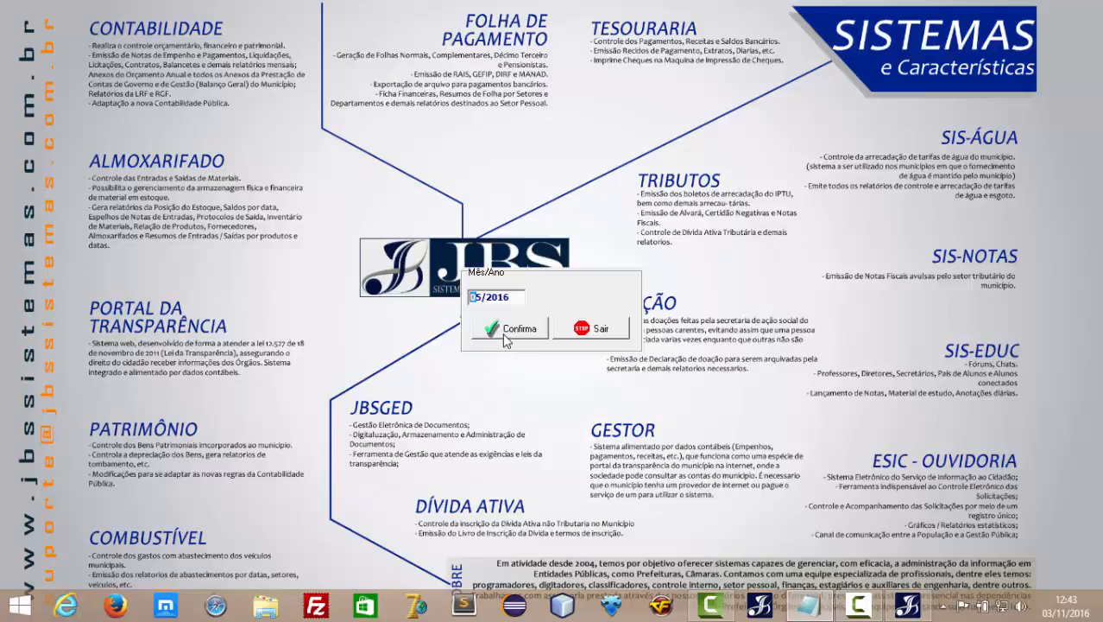
click(502, 333)
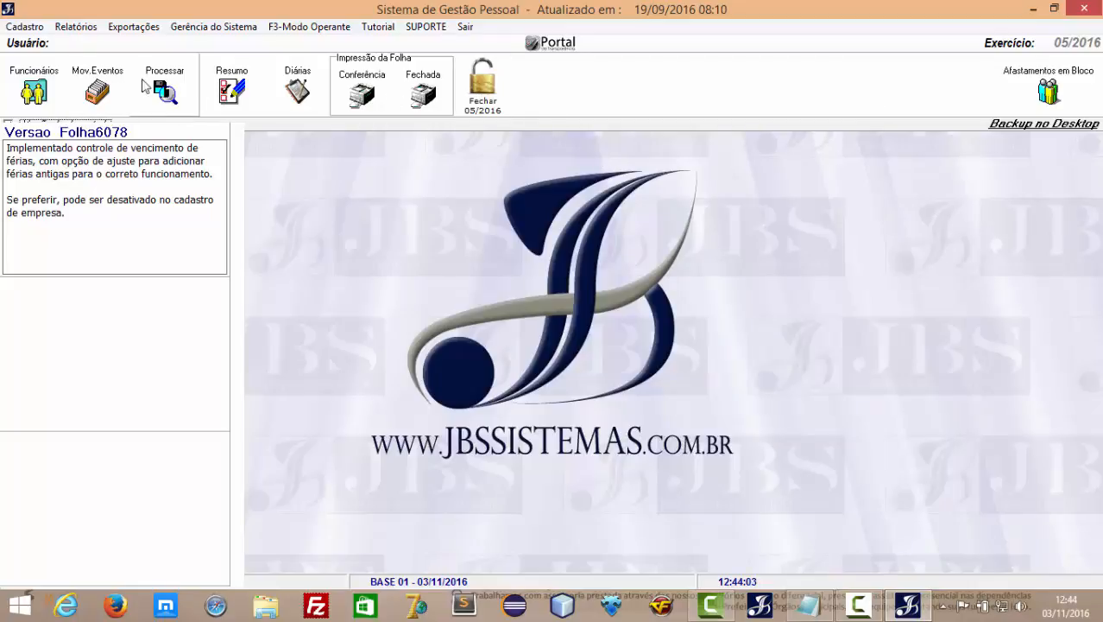
click(25, 27)
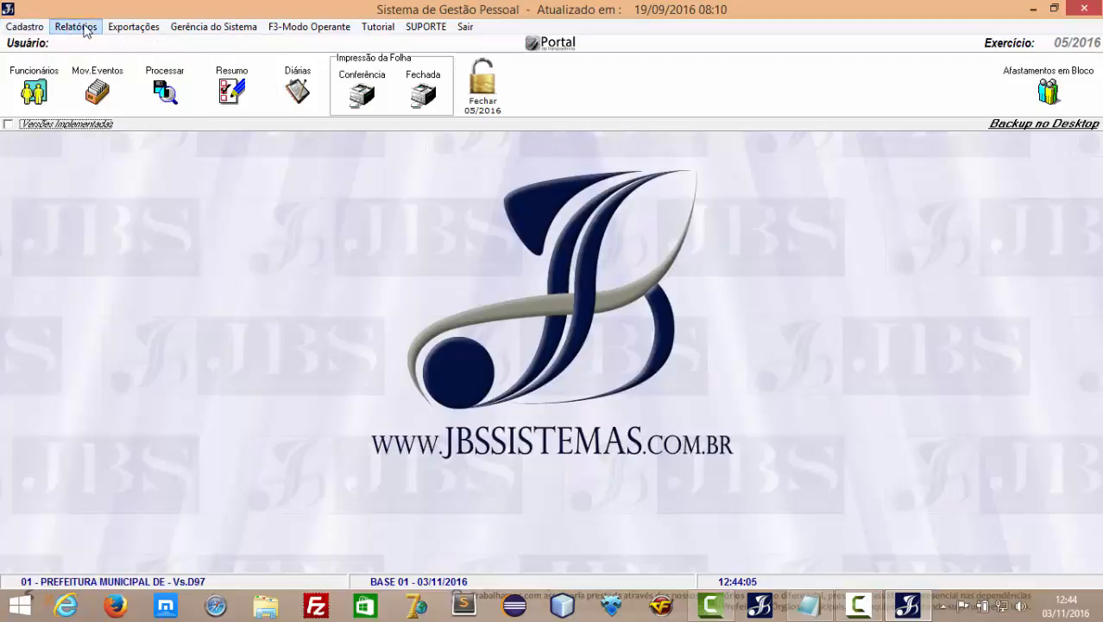
mouse_move(211, 31)
click(711, 300)
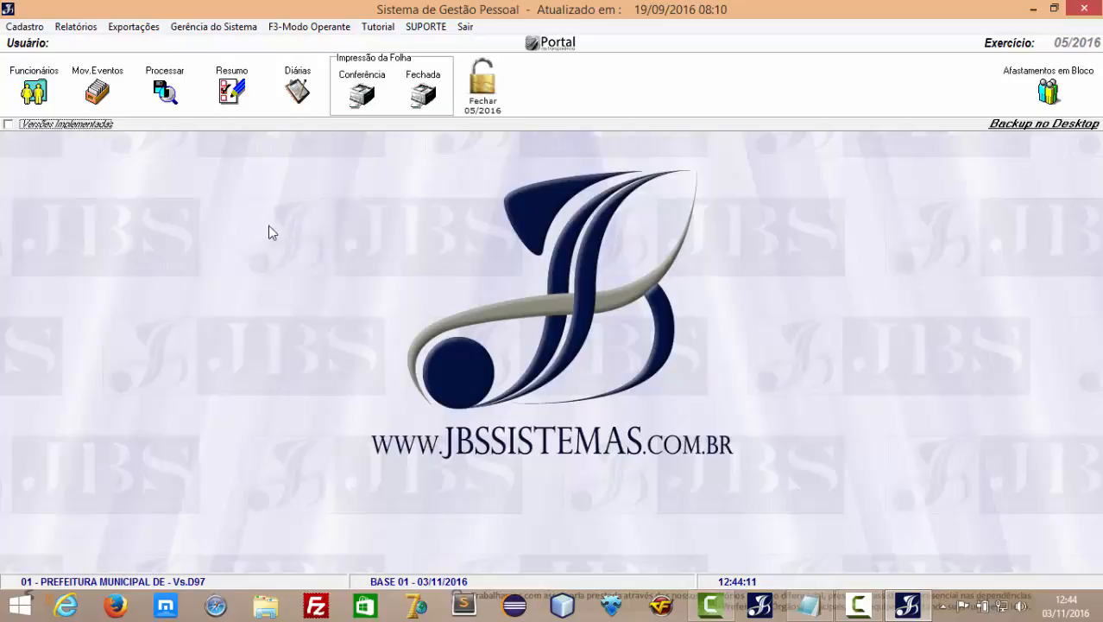
click(50, 88)
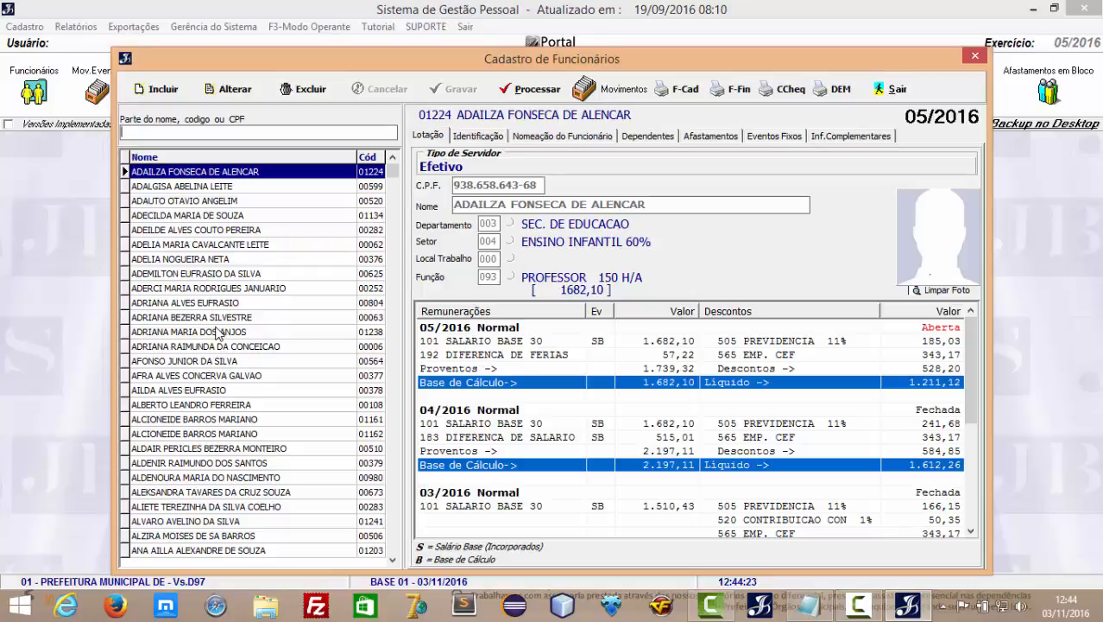
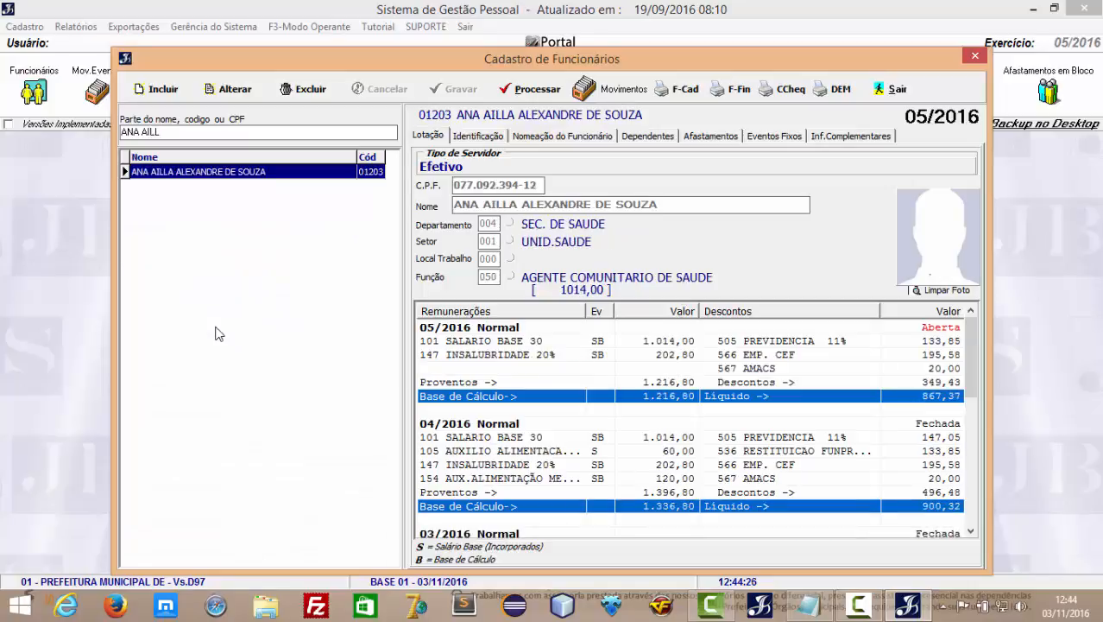
Search the employee register by an employee's name, an employee code and a CPF, clearing the box after each.
key(Return)
key(BackSpace)
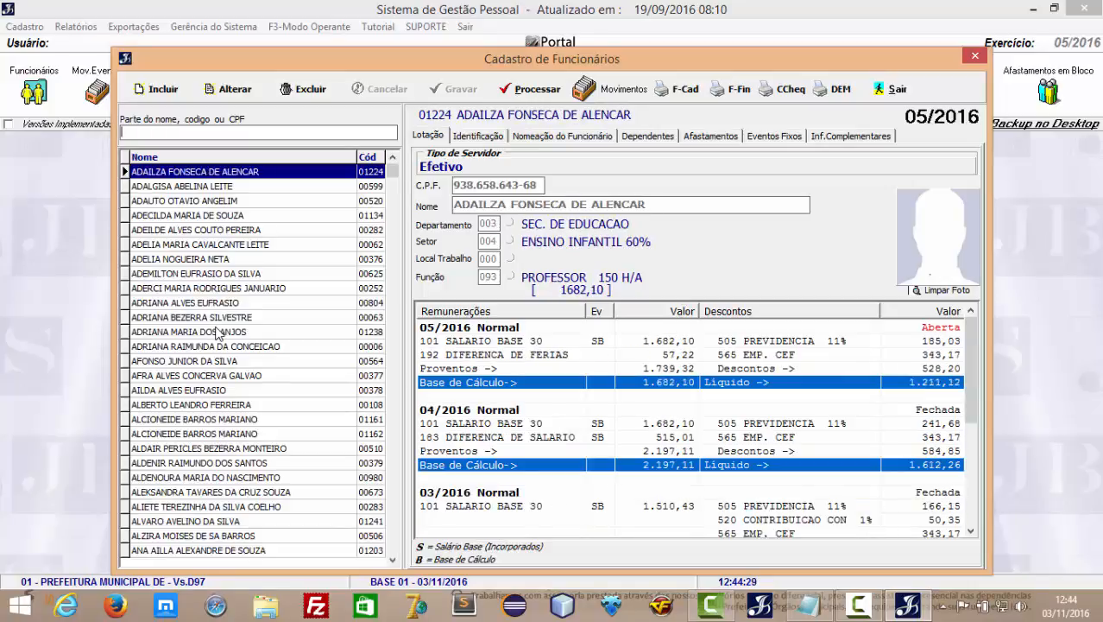
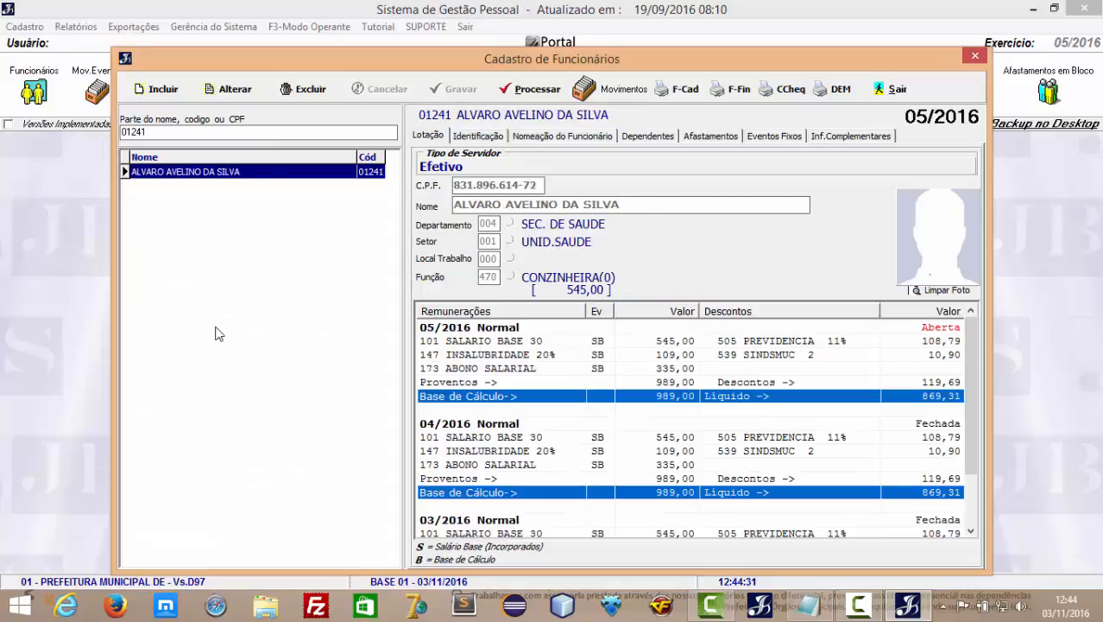
key(Return)
key(BackSpace)
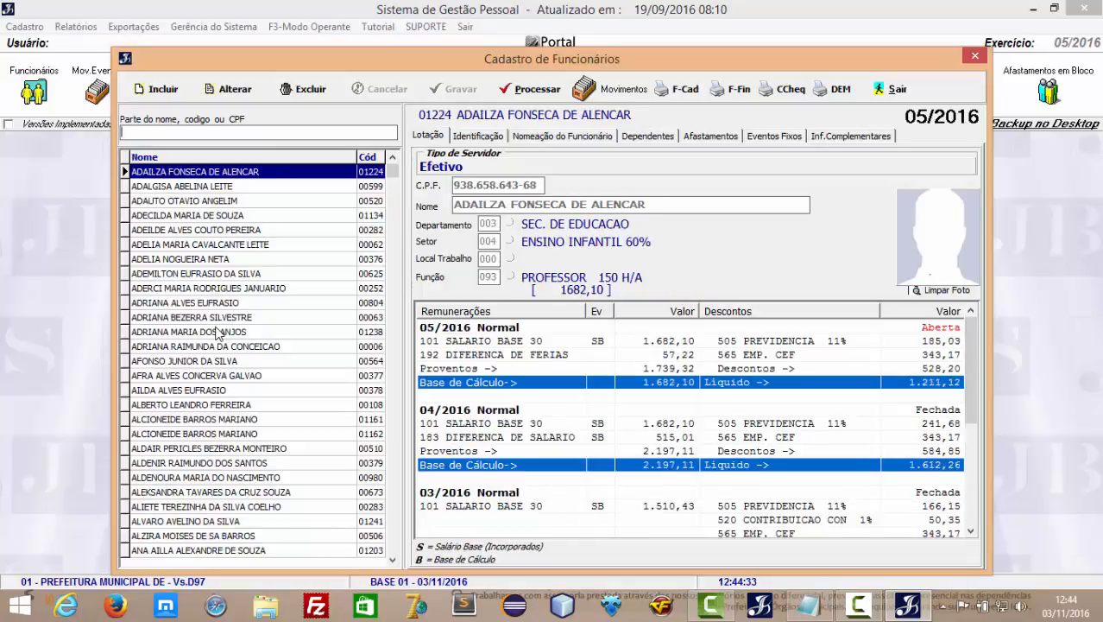
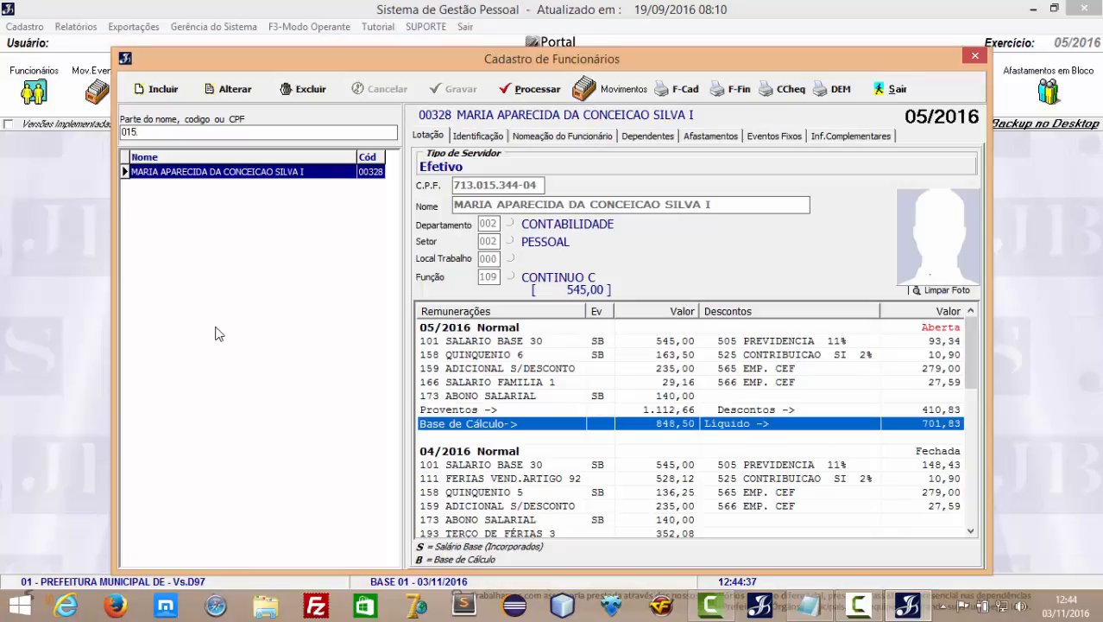
key(ctrl+a)
key(BackSpace)
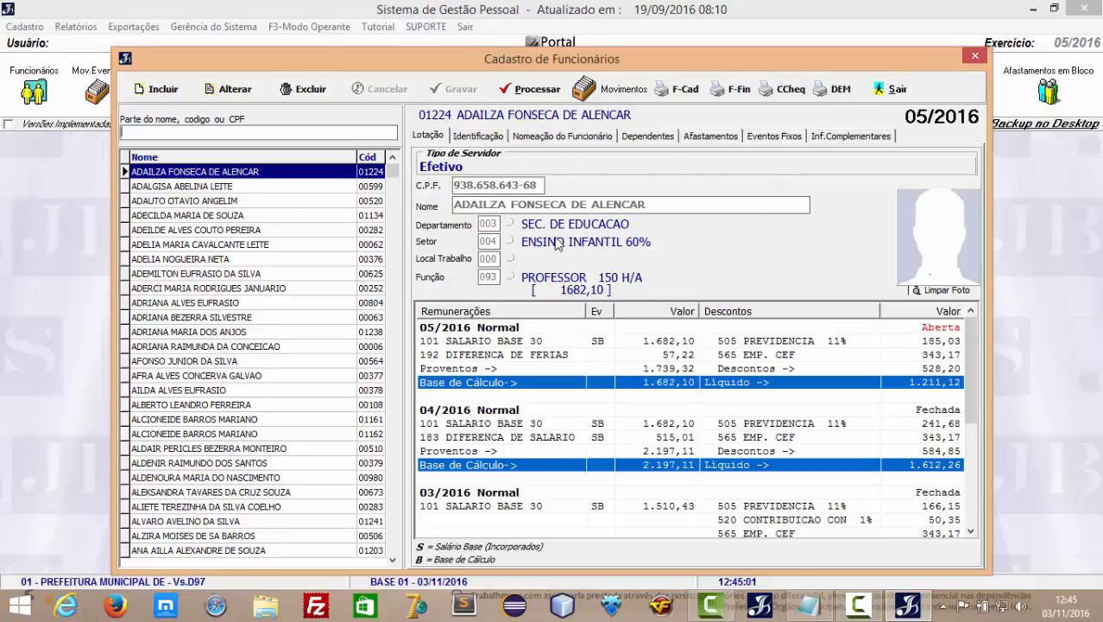
Review the Identificação and Nomeação do Funcionário tabs, ending on Dependentes with two dependents.
click(476, 138)
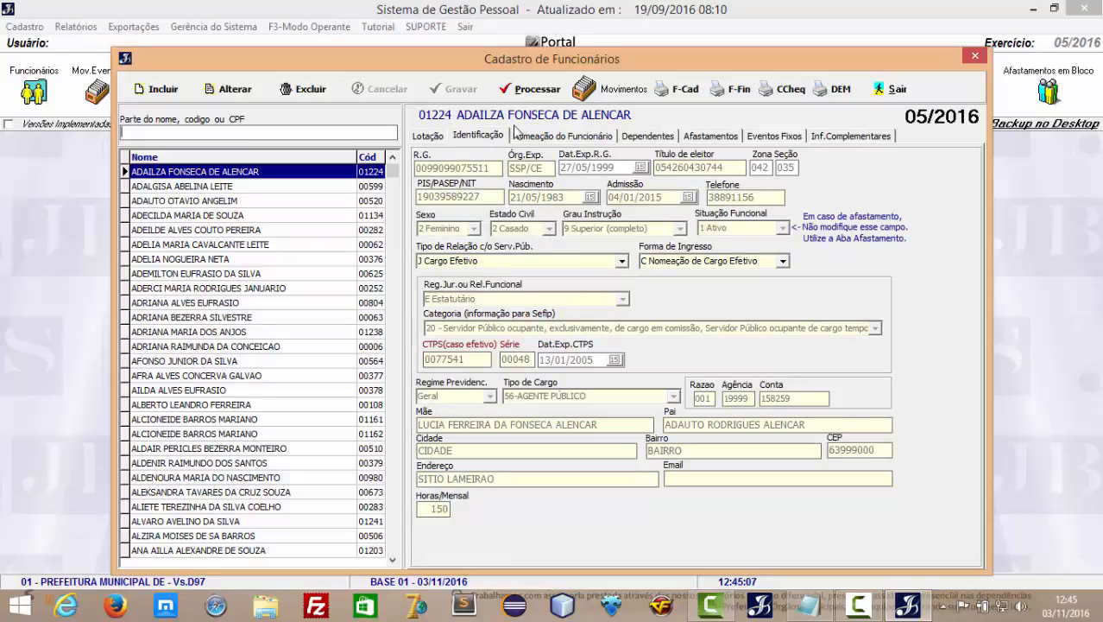
click(561, 140)
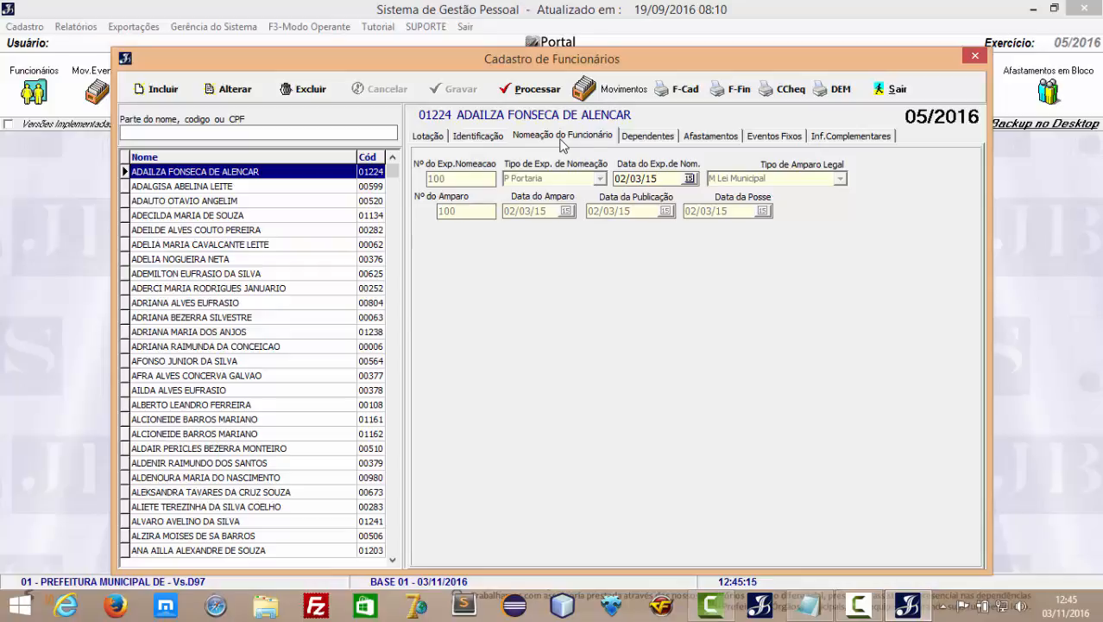
click(646, 138)
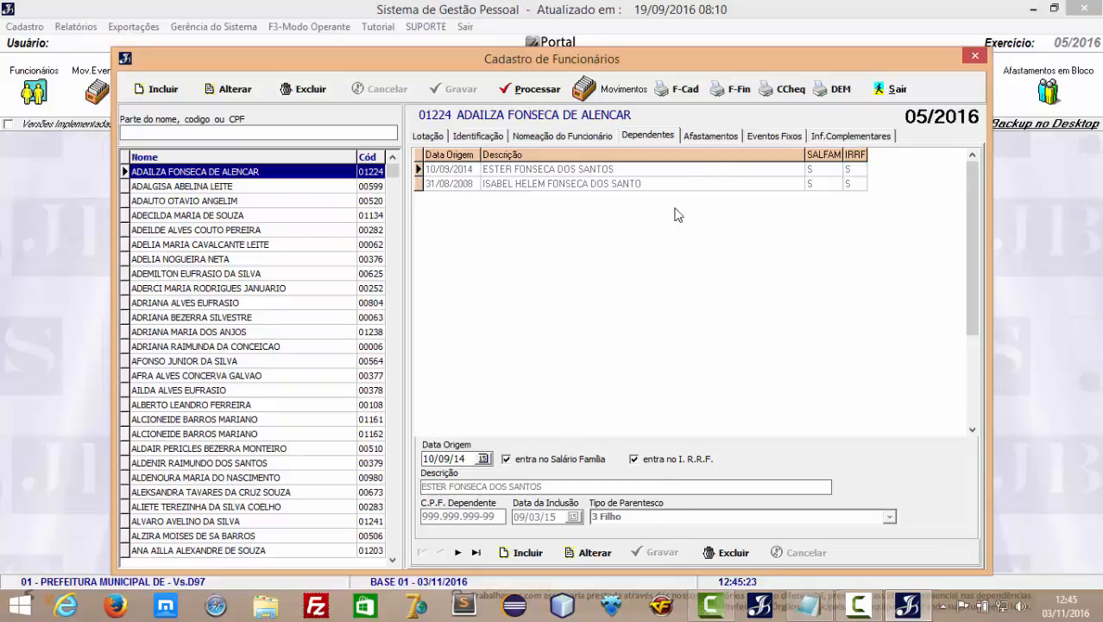
Put the employee record into edit mode on the Afastamentos page.
click(724, 136)
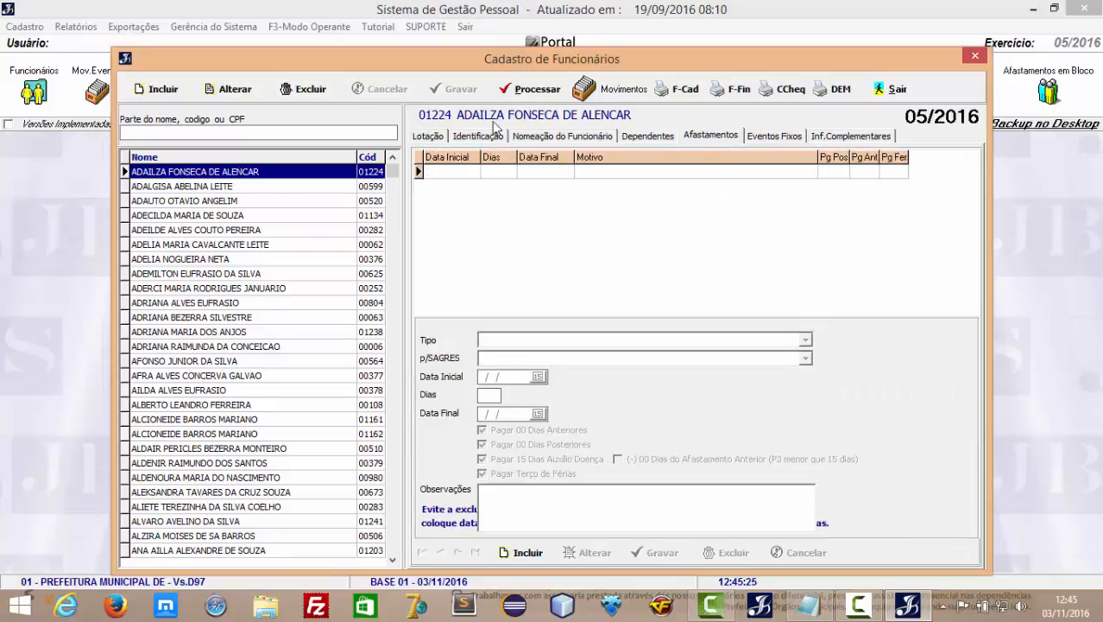
click(235, 89)
click(707, 136)
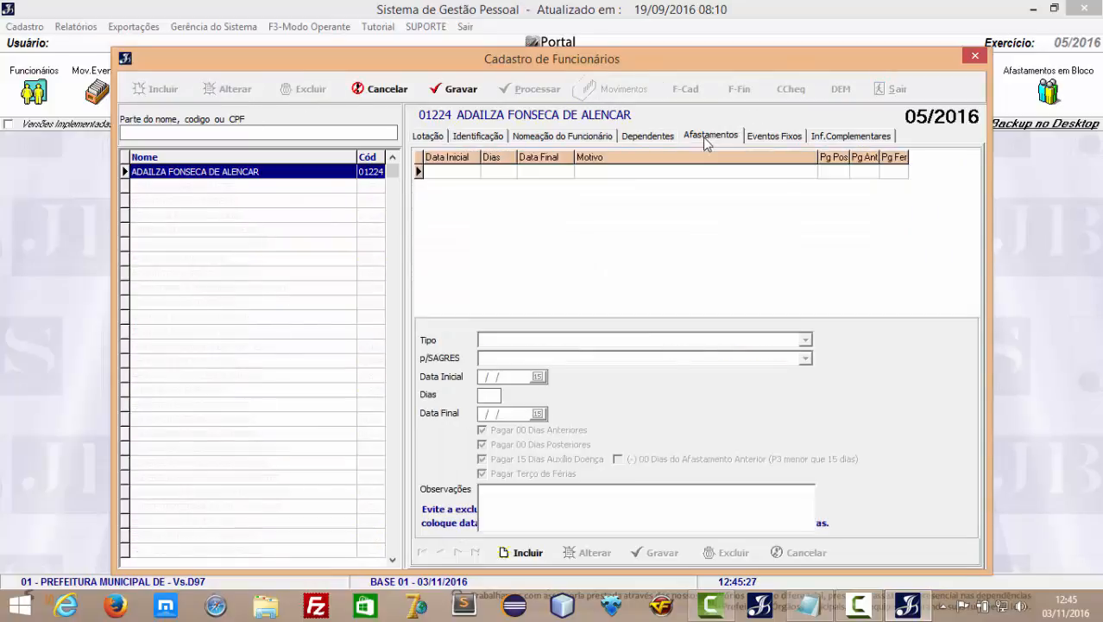
Start a trial absence entry, browse the Tipo options, discard it, and view Eventos Fixos.
click(522, 553)
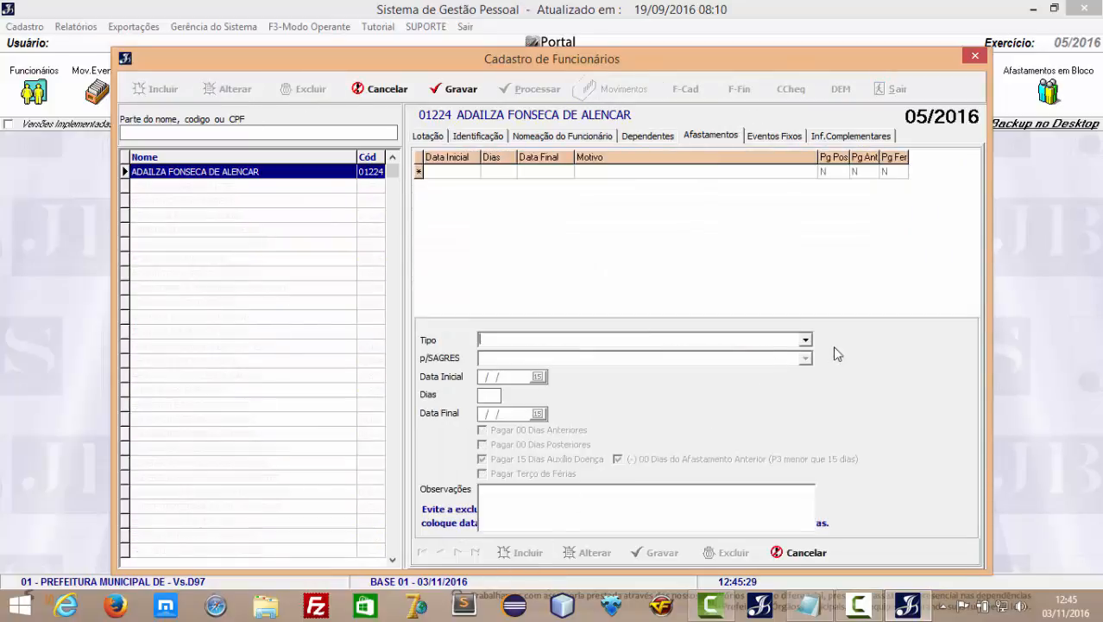
click(806, 339)
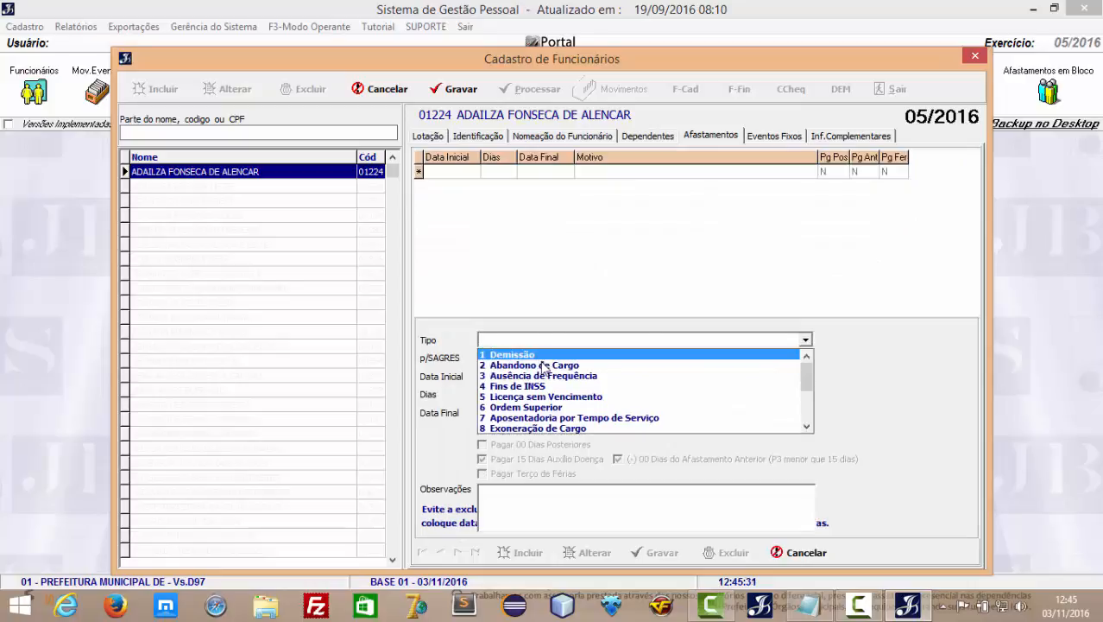
click(807, 426)
click(807, 426)
click(808, 426)
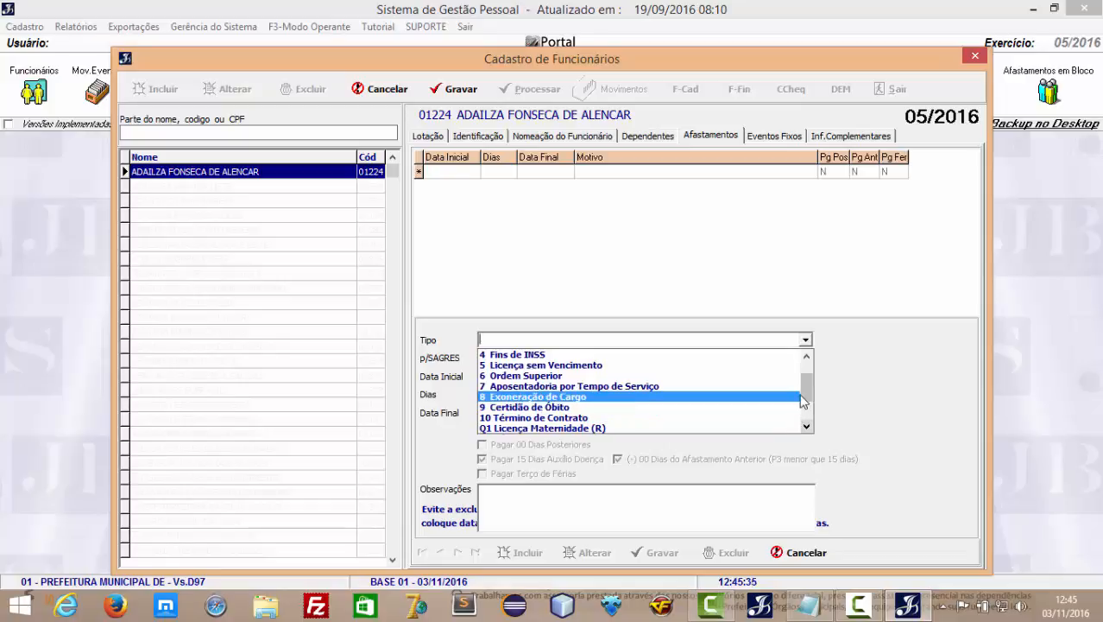
click(806, 403)
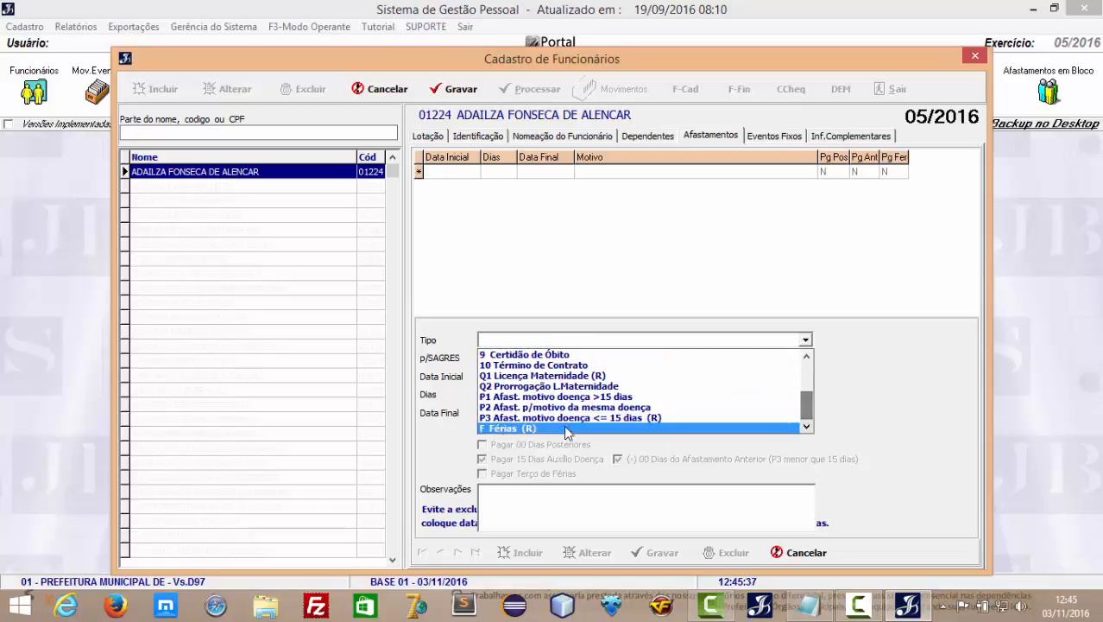
click(928, 413)
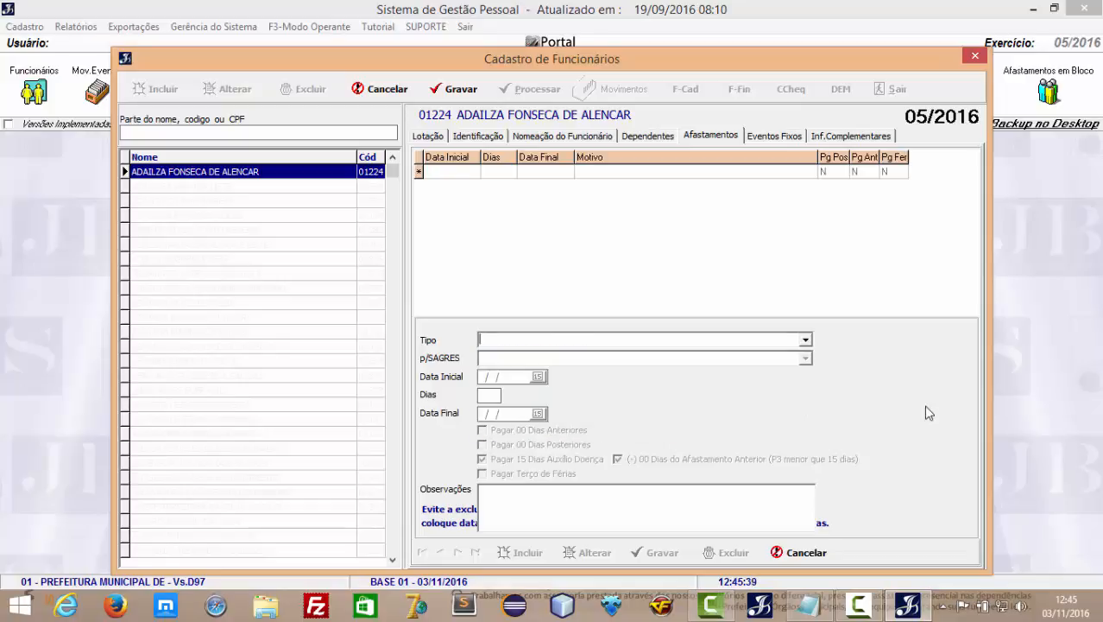
click(784, 553)
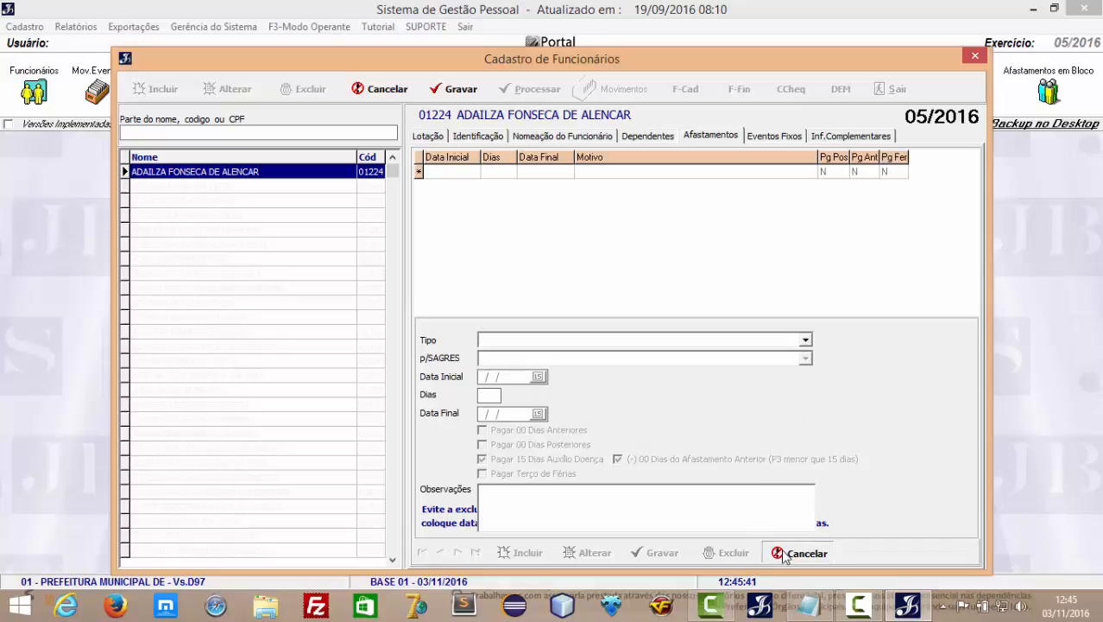
click(771, 137)
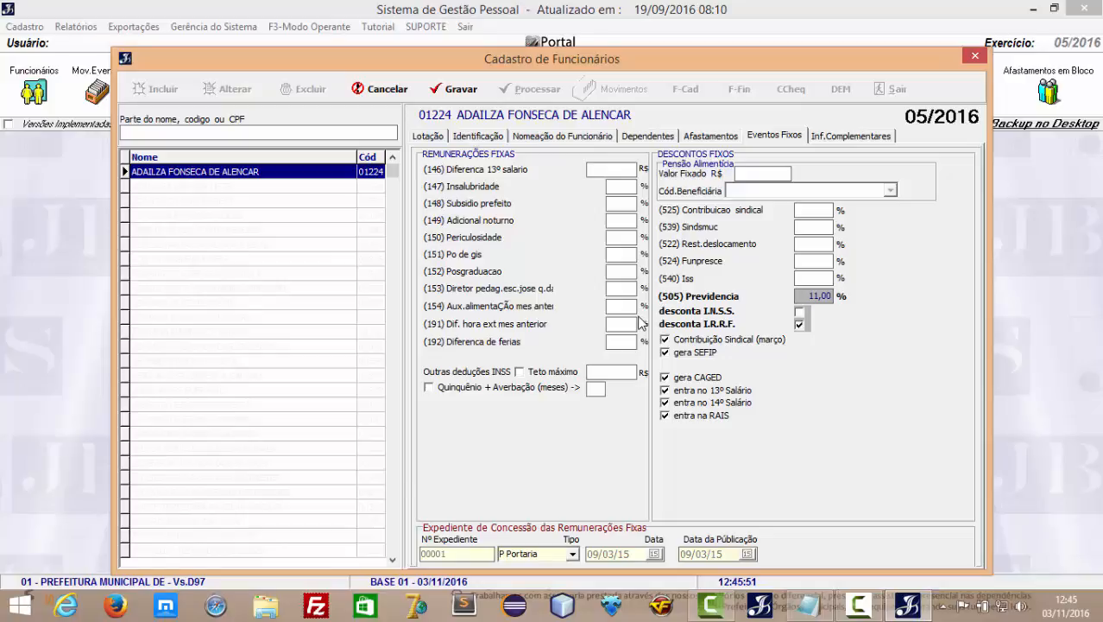
Try 20 in (149) Adicional noturno, remove it, check RAIS info (44 weekly hours), and cancel editing.
click(623, 223)
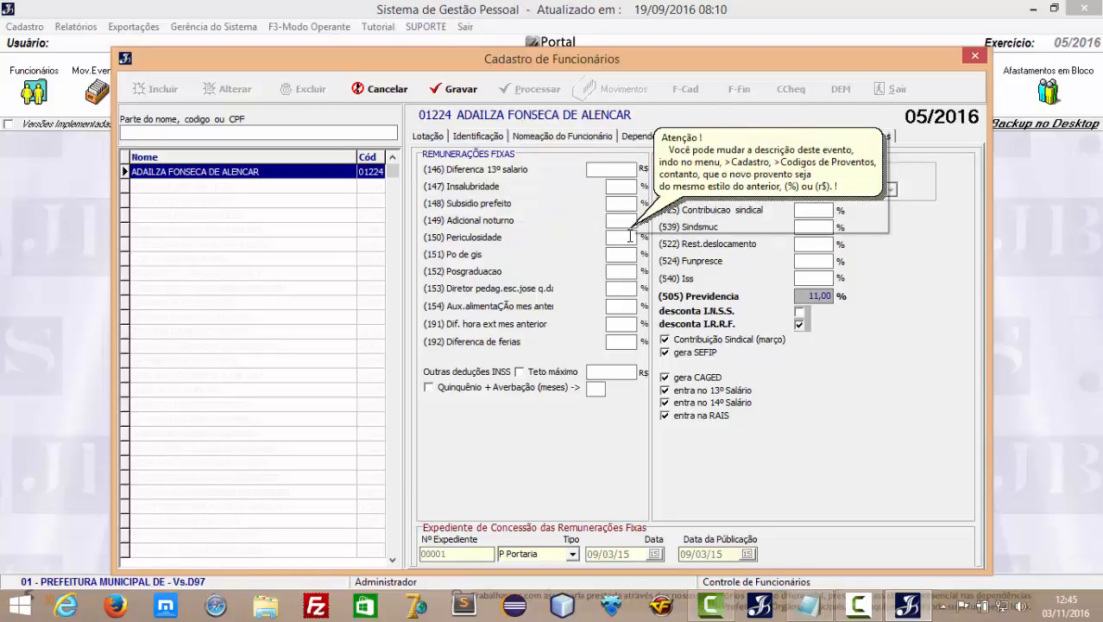
text(20)
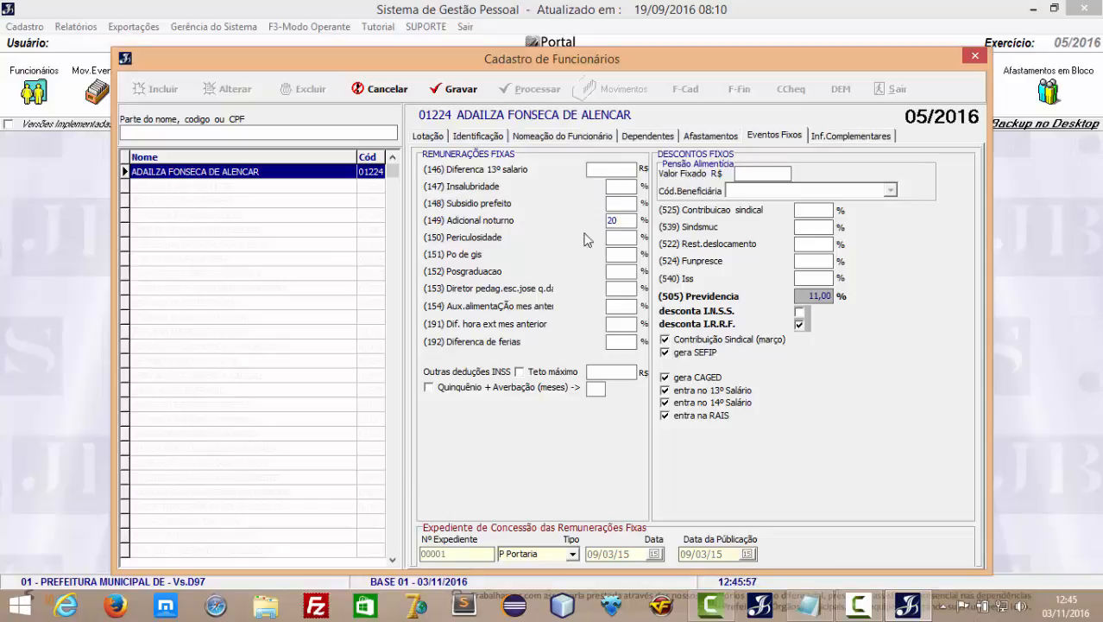
key(BackSpace)
key(BackSpace)
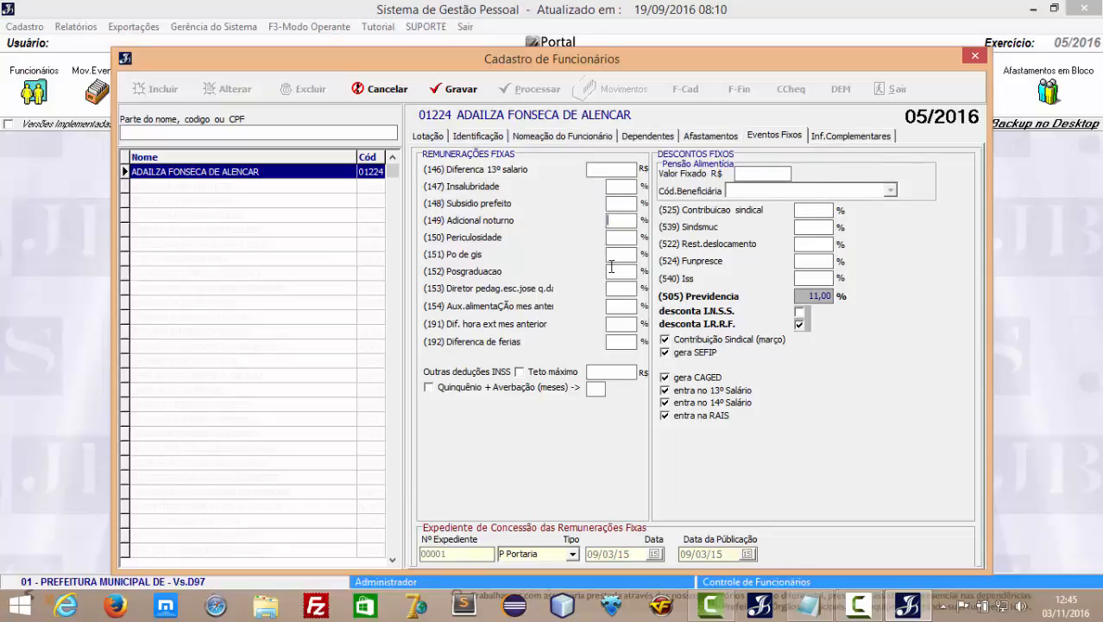
click(868, 140)
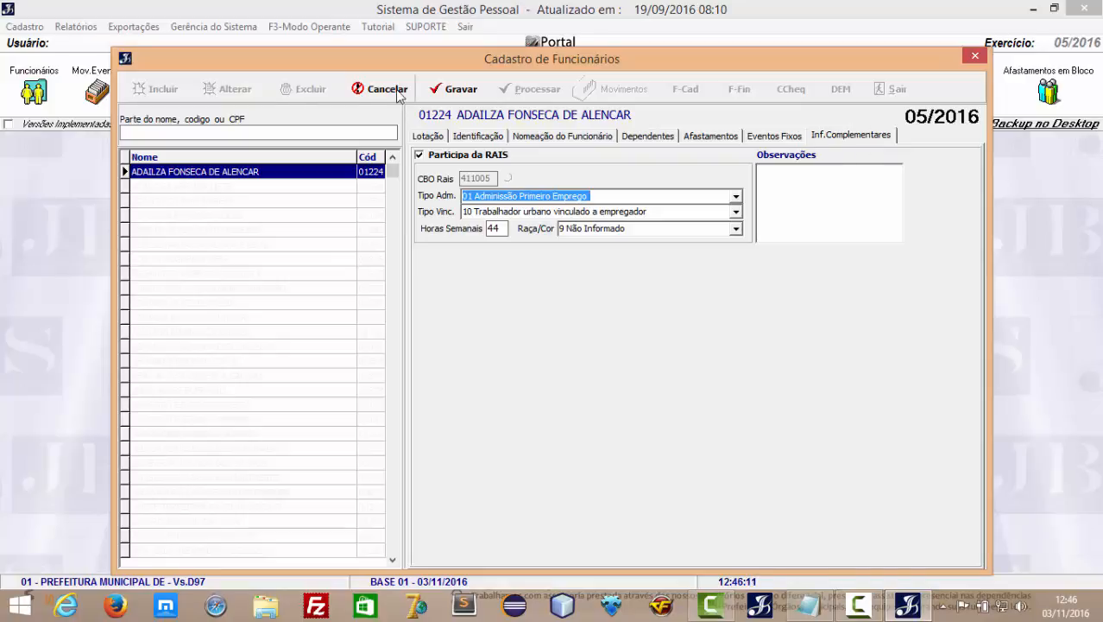
click(400, 95)
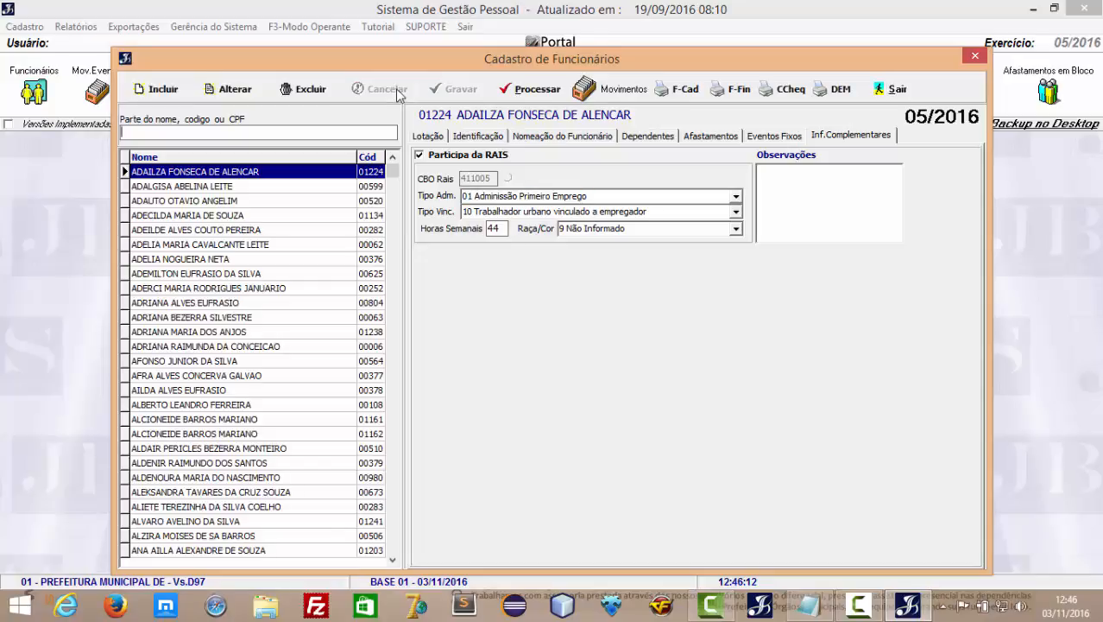
Enter 20% in (147) Insalubridade under Eventos Fixos, save the record, and dismiss the category warning.
click(423, 138)
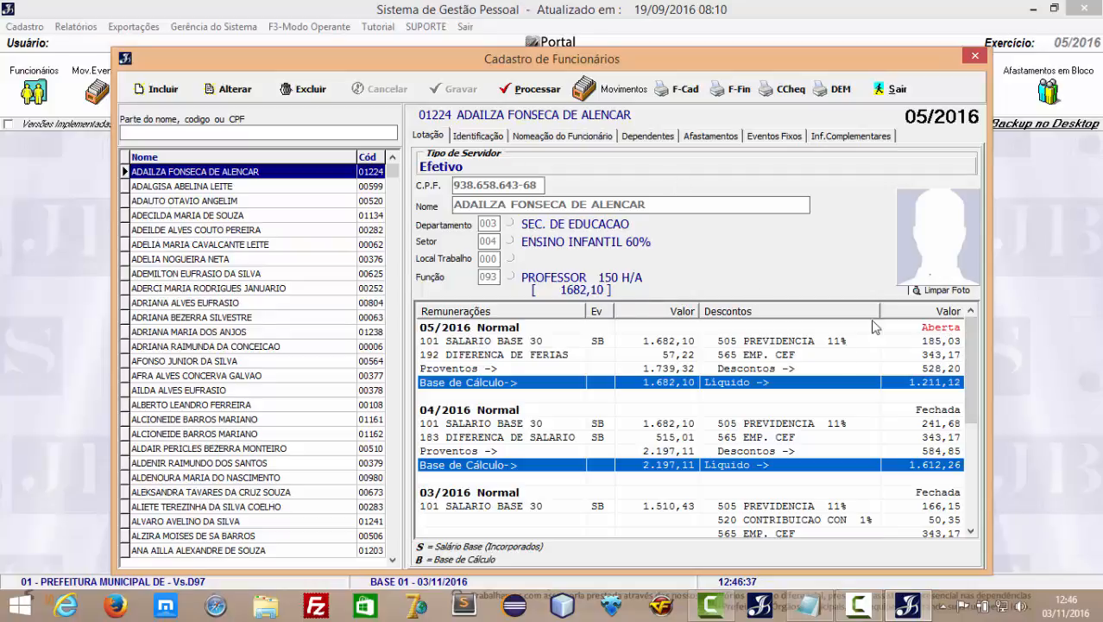
click(224, 90)
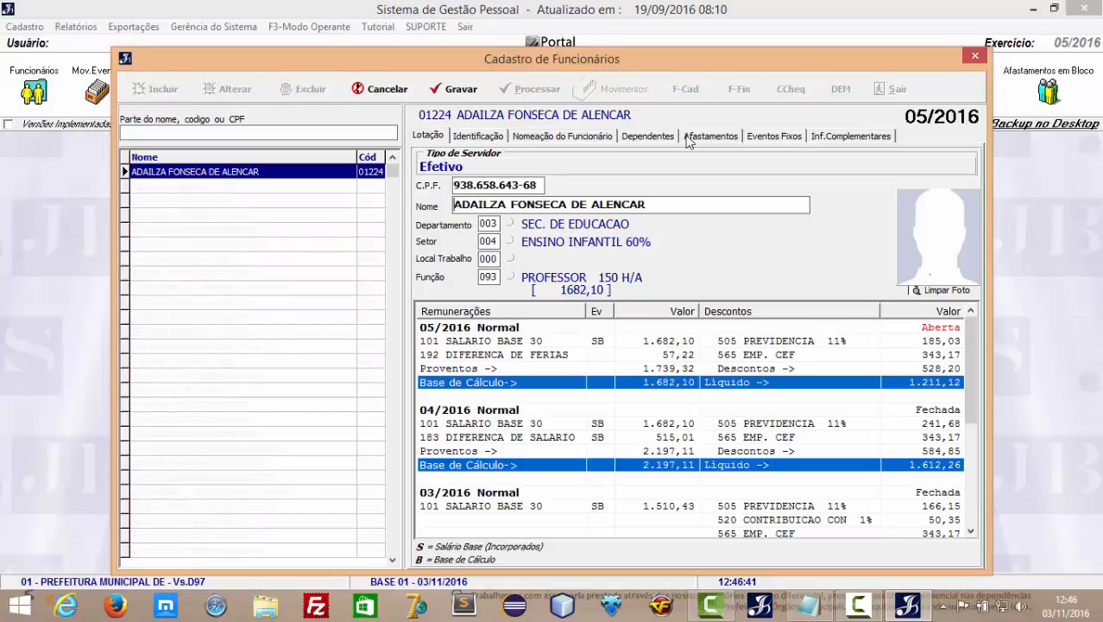
click(782, 136)
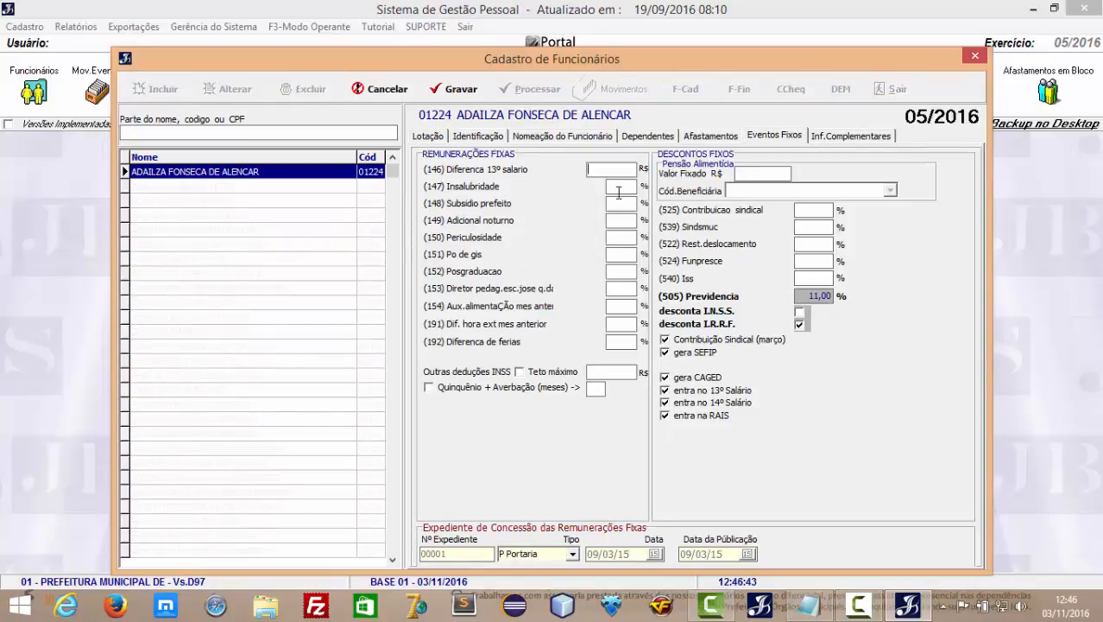
click(618, 204)
click(627, 188)
text(20)
key(Tab)
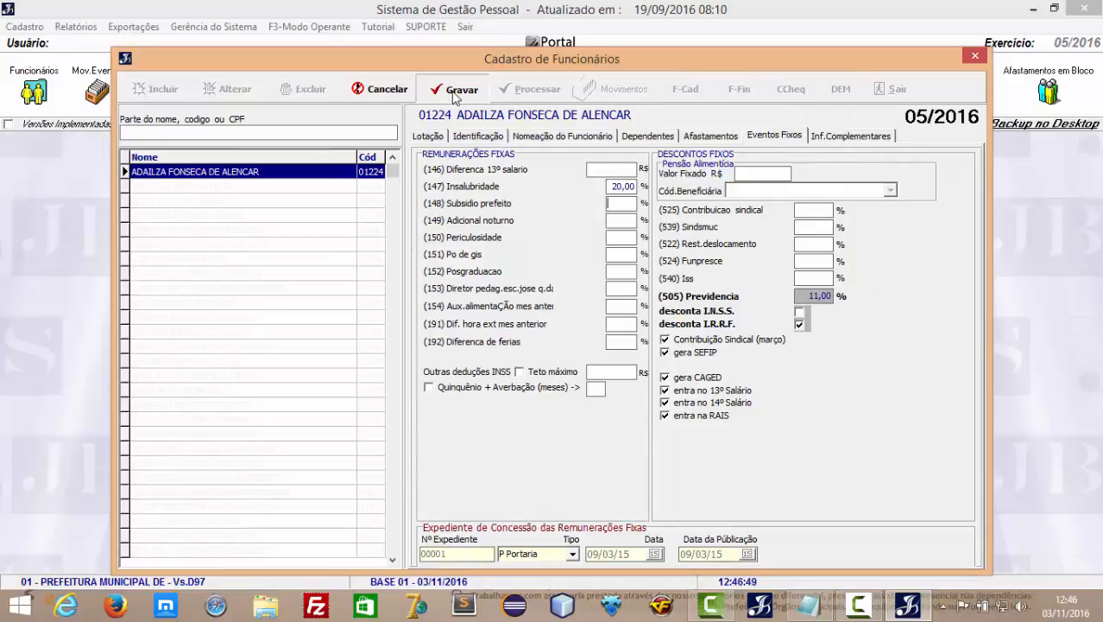
click(456, 92)
click(552, 334)
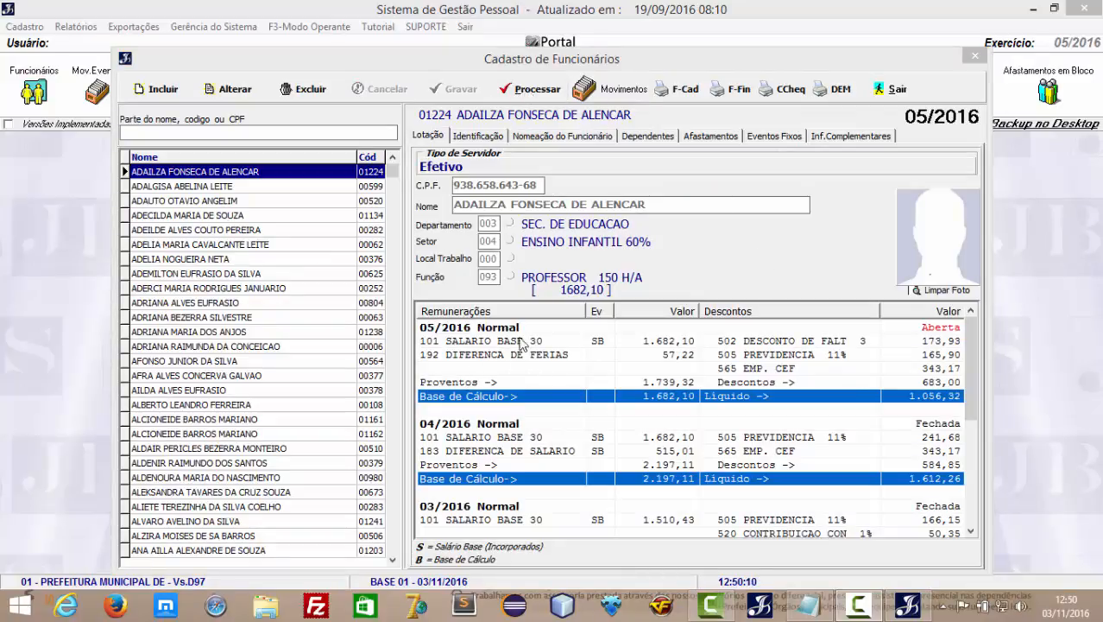
Reprocess the employee's May 2016 payroll with Processar.
click(528, 90)
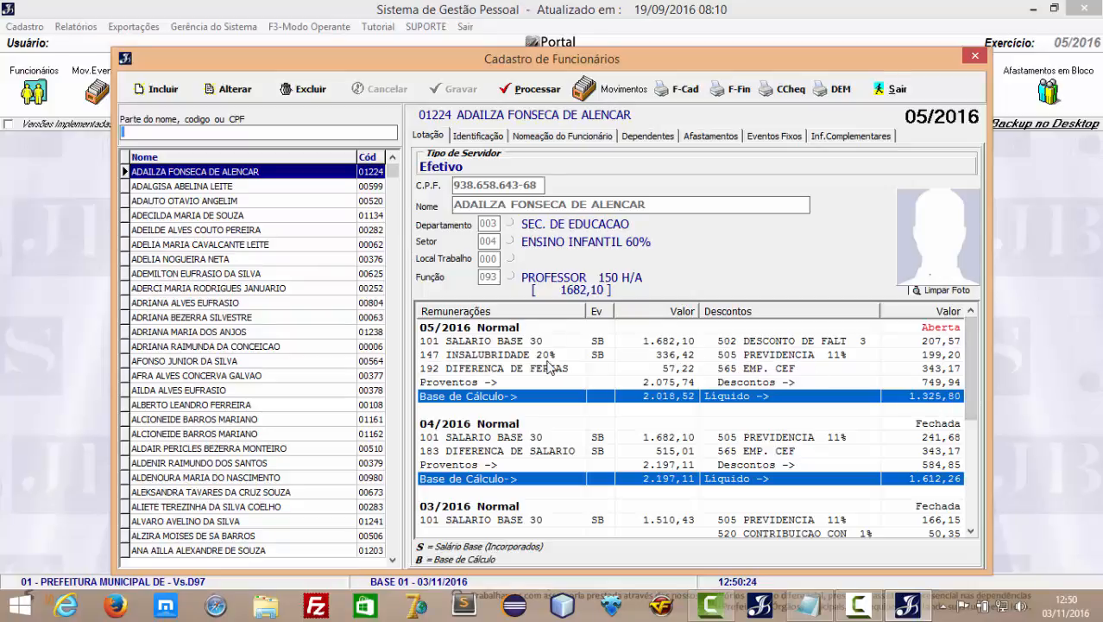
In Movimentos, load event 502 (absence deduction) and move to its quantity field.
click(621, 90)
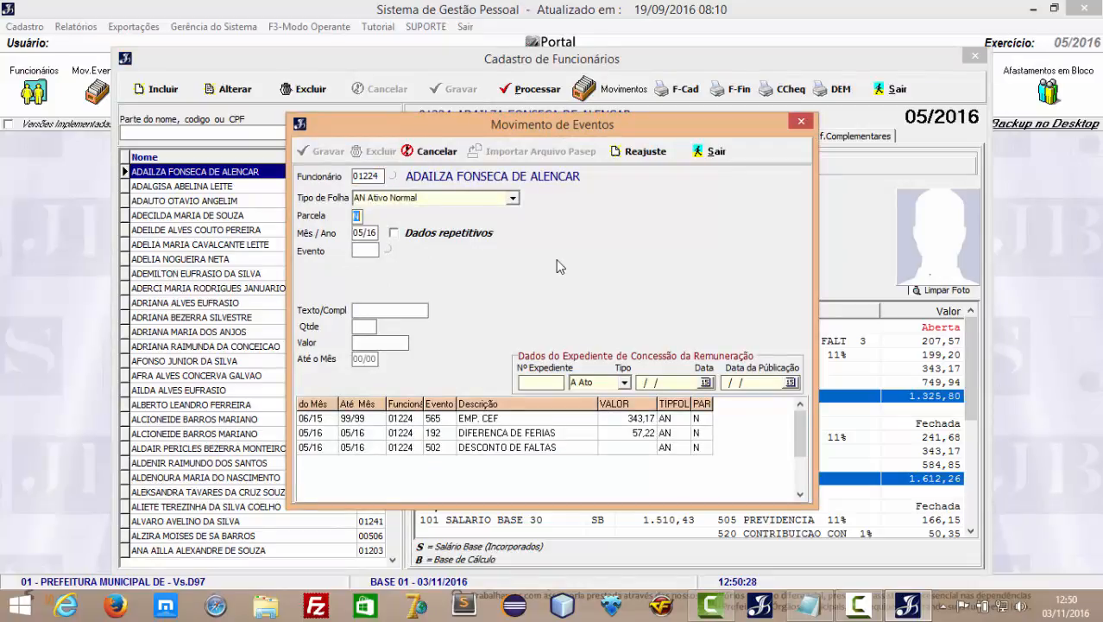
key(Return)
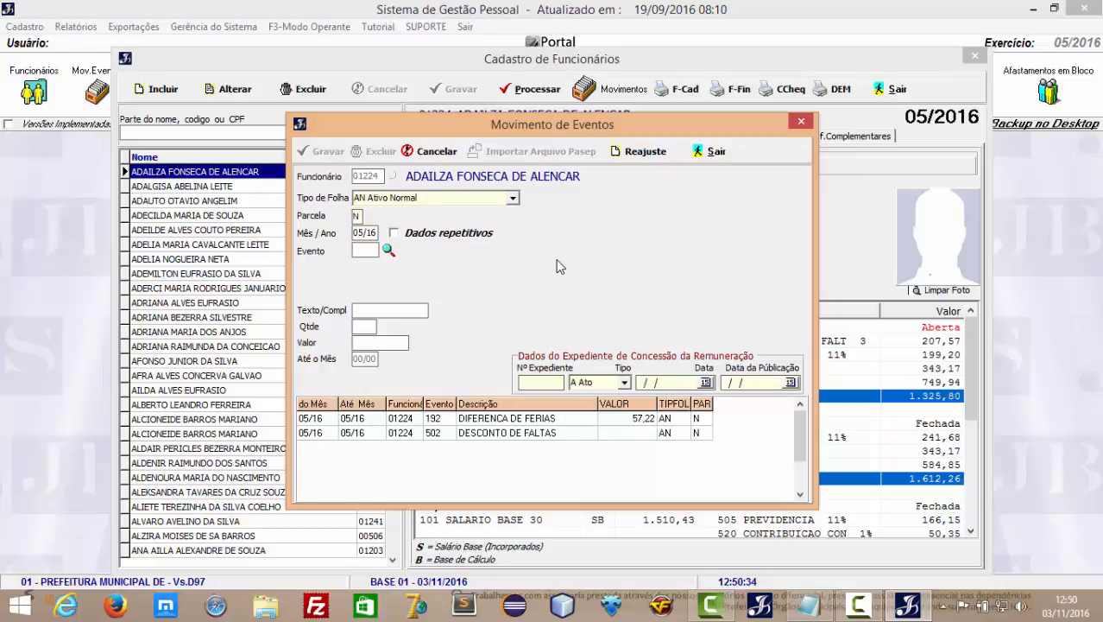
text(502)
key(Return)
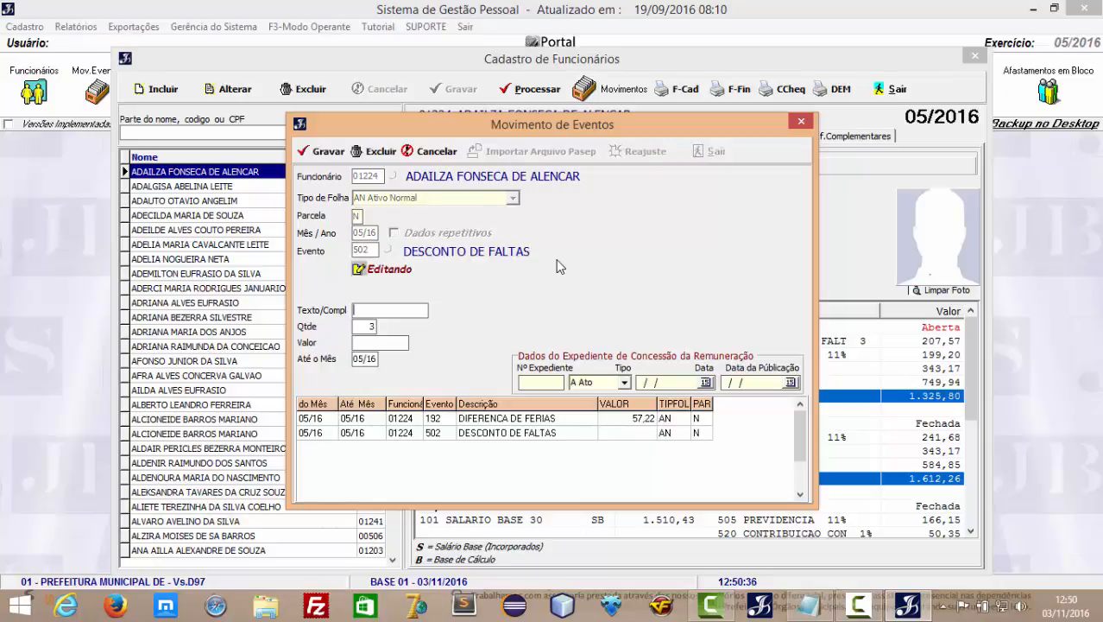
key(Return)
key(Return)
key(Return)
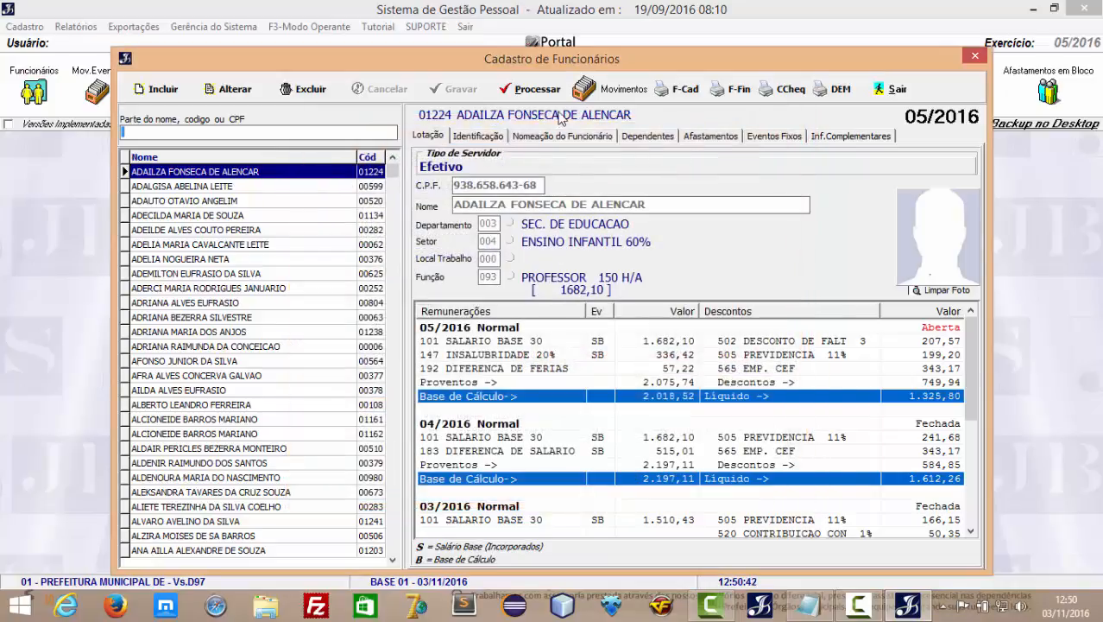
Recalculate the May 2016 payroll and preview the employee's Ficha Cadastral report.
click(537, 89)
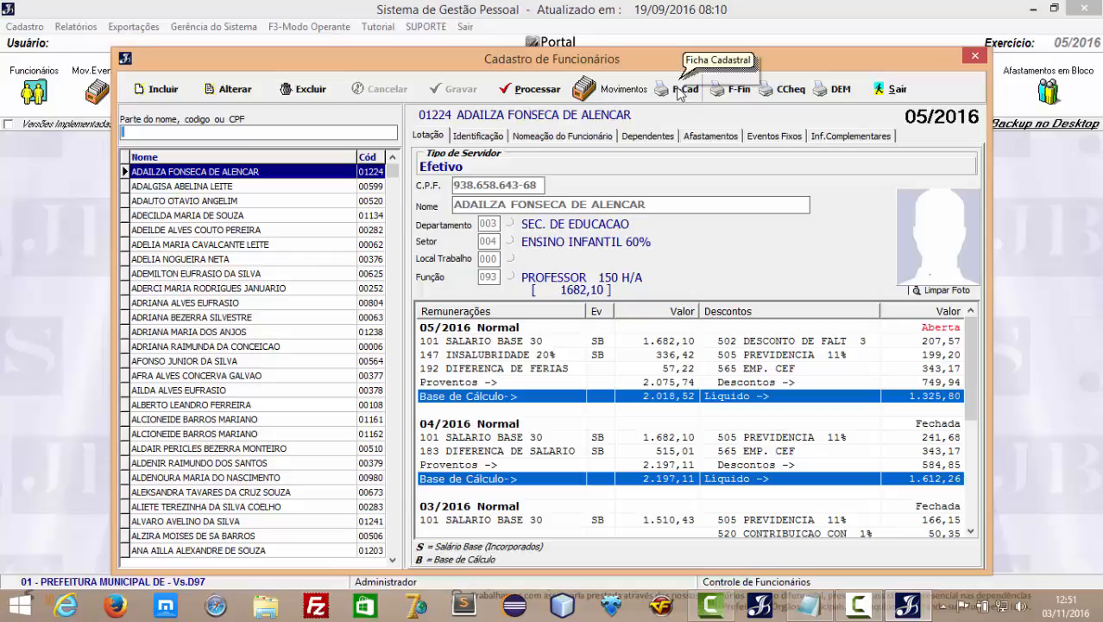
click(680, 91)
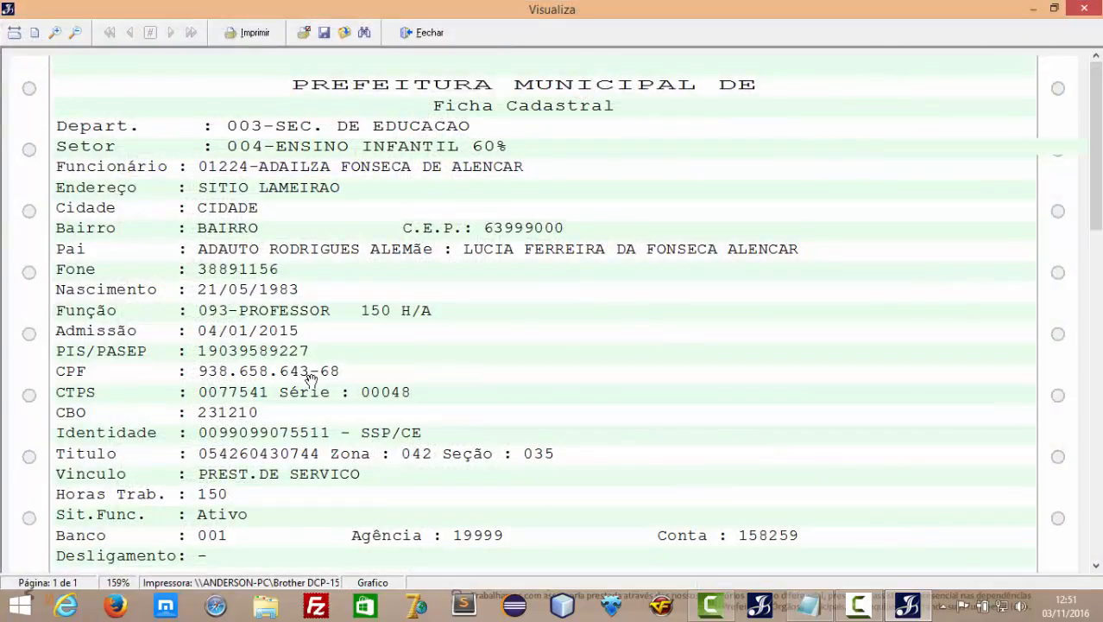
scroll(311, 380, down, 2)
scroll(311, 331, down, 3)
scroll(345, 434, up, 4)
scroll(393, 394, down, 1)
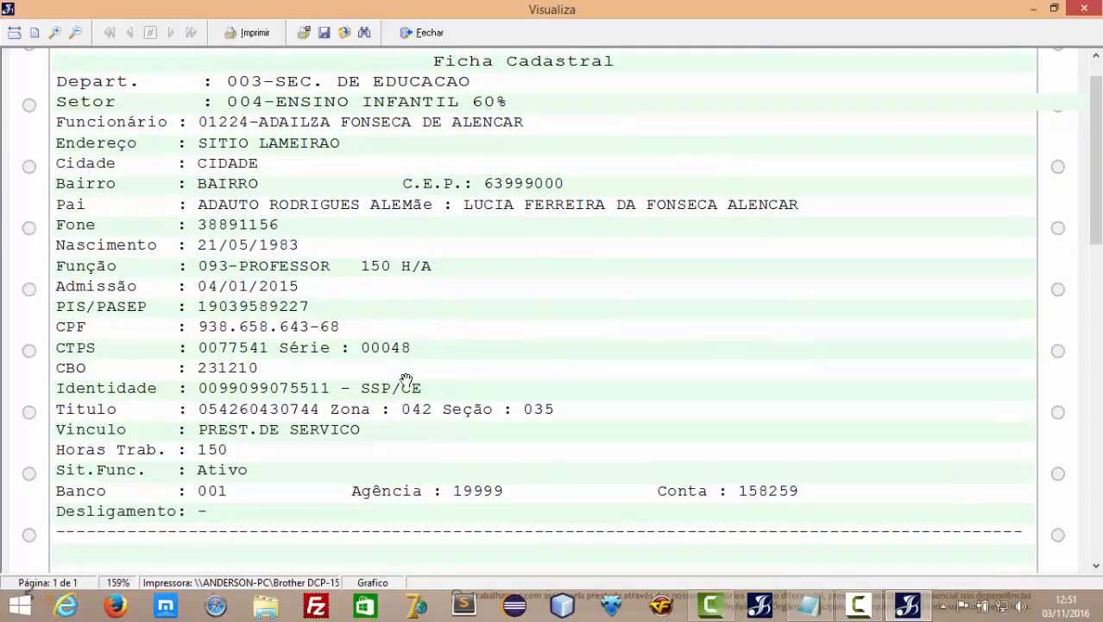
scroll(292, 258, down, 1)
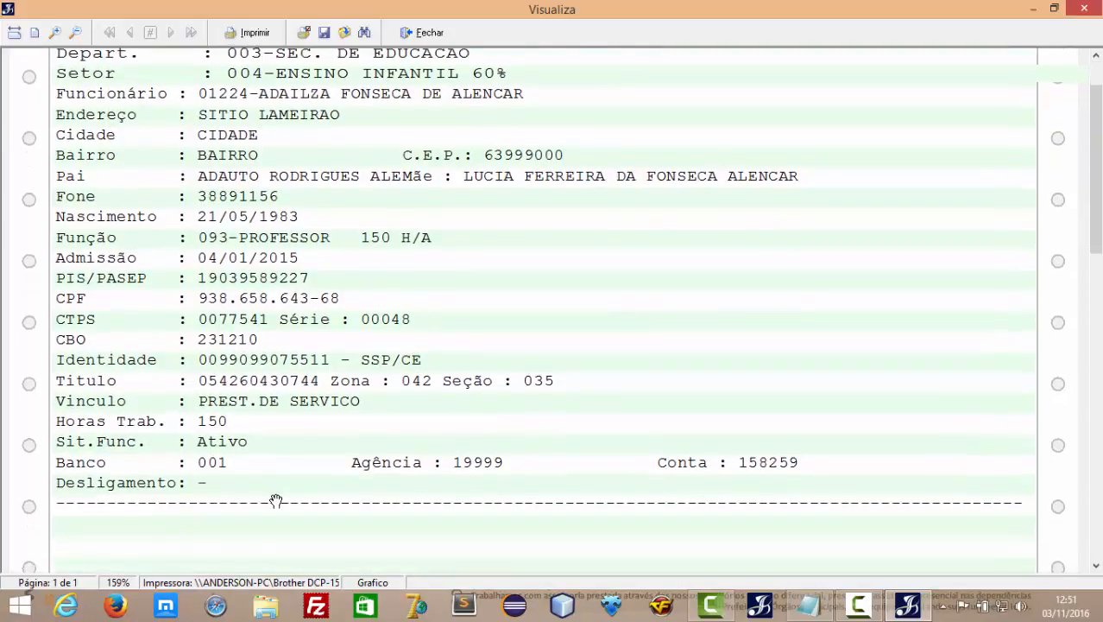
scroll(269, 492, down, 2)
scroll(367, 229, up, 4)
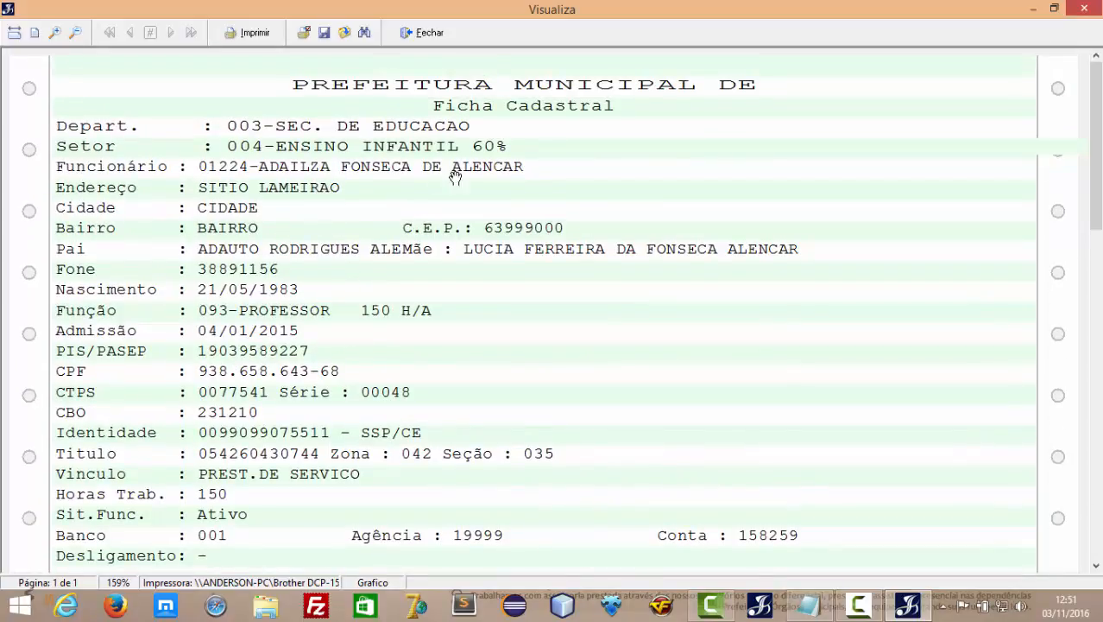
click(407, 41)
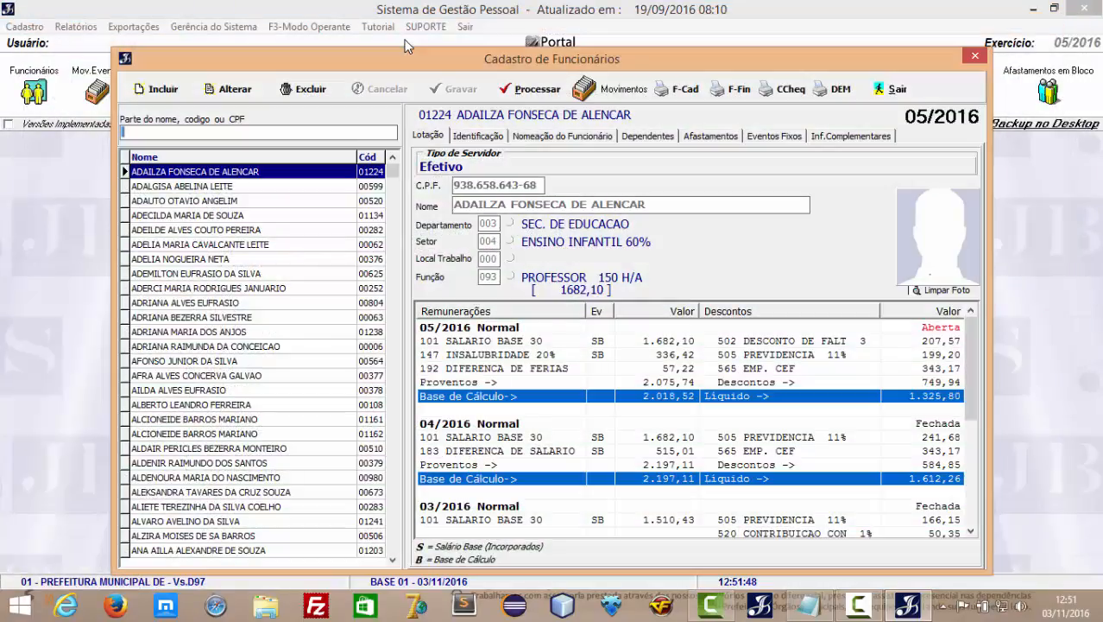
click(739, 93)
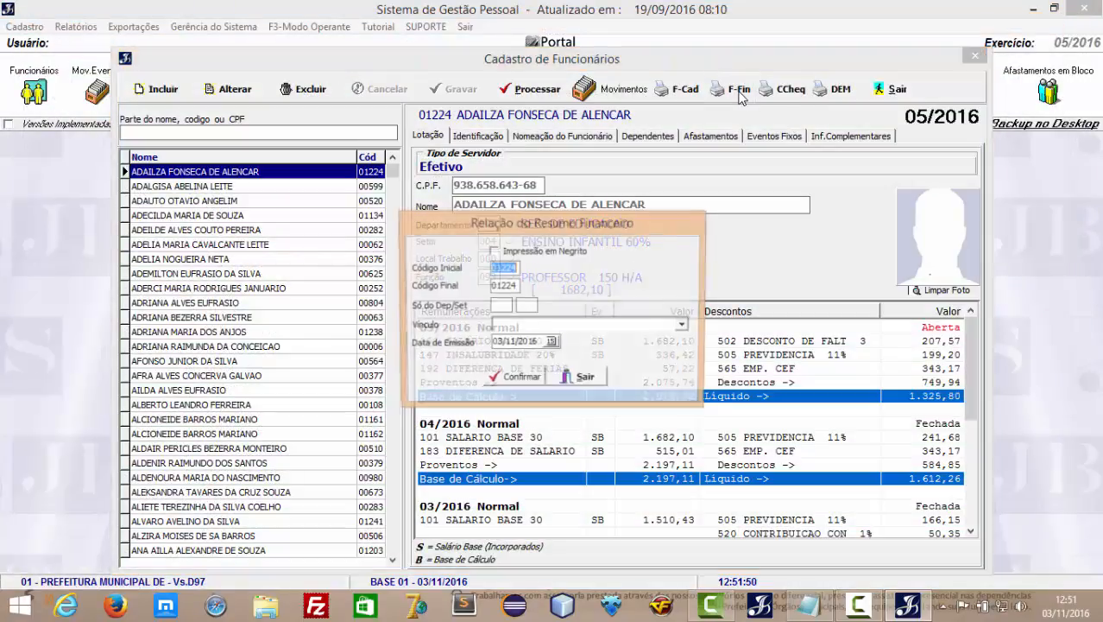
click(518, 380)
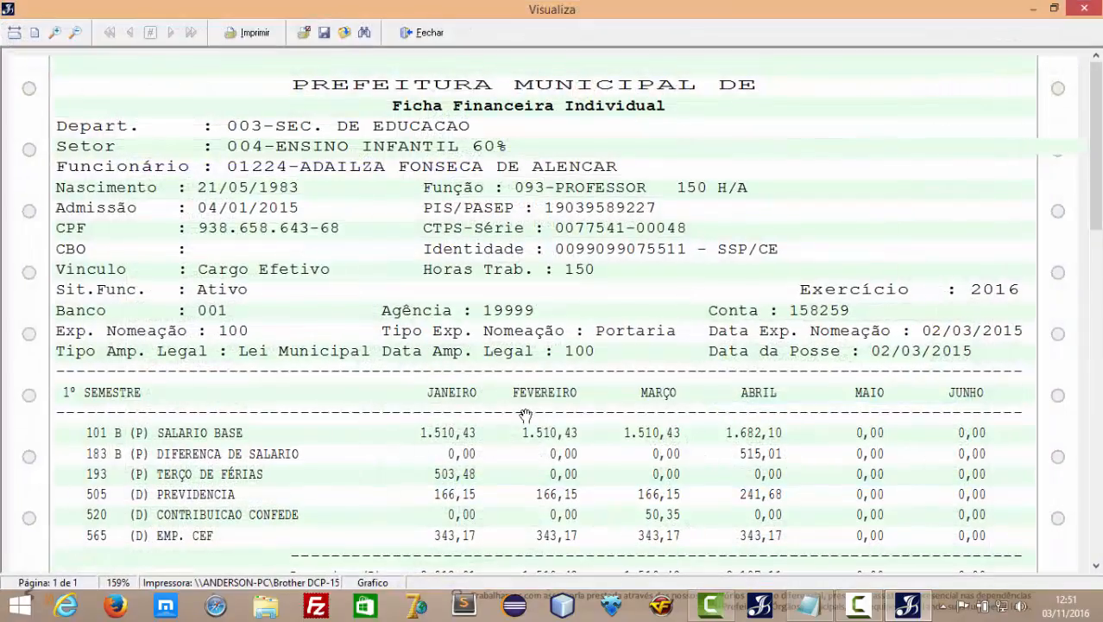
drag(527, 425, 530, 374)
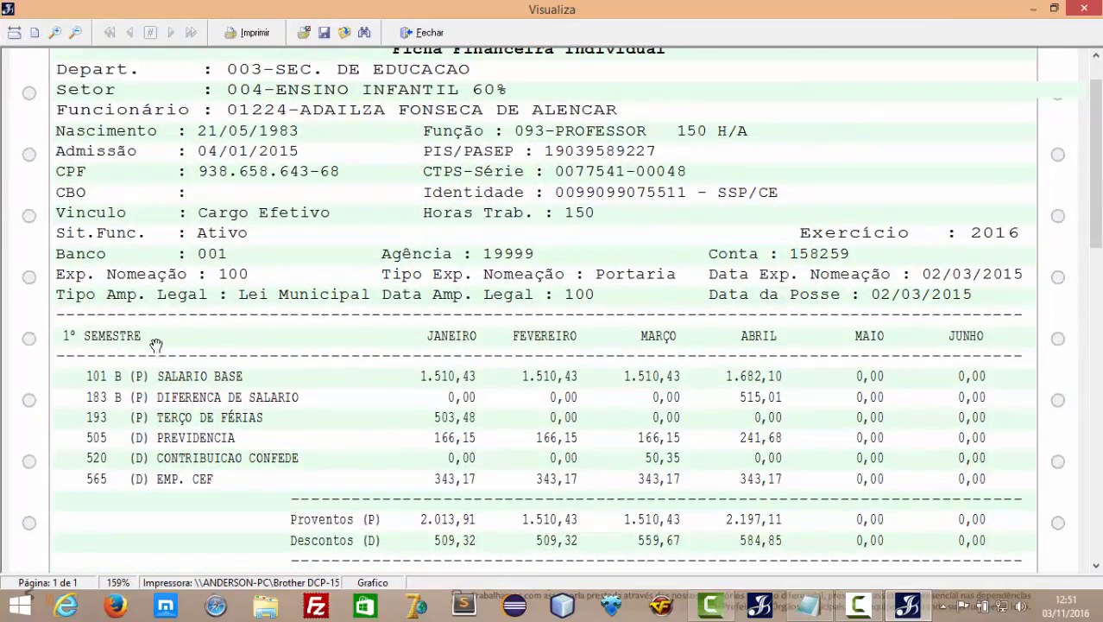
scroll(129, 346, down, 10)
scroll(152, 212, down, 2)
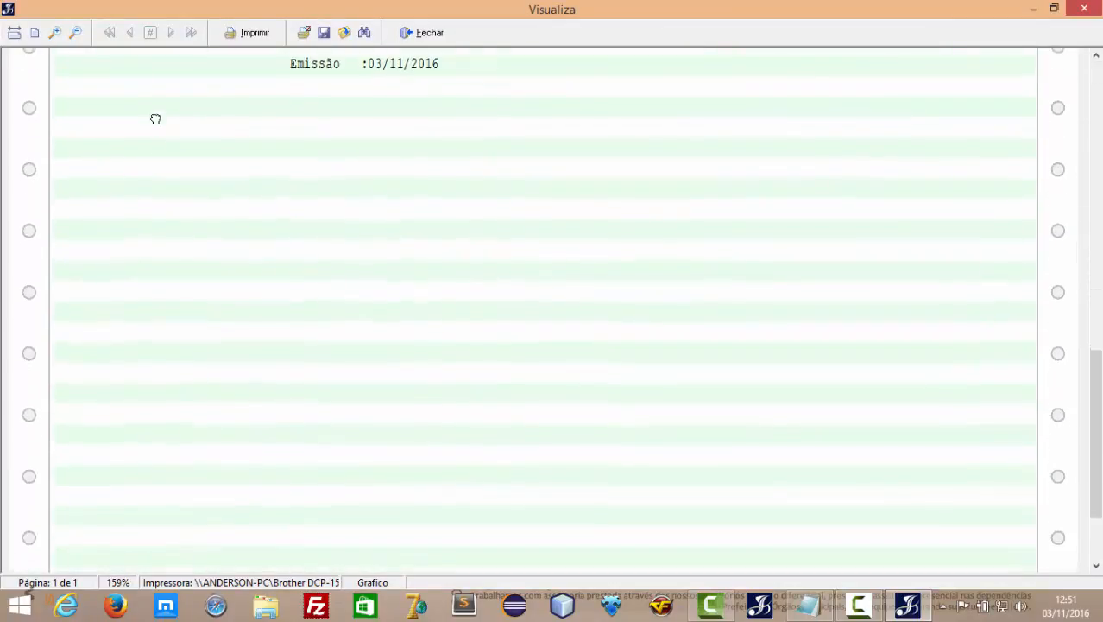
scroll(199, 316, up, 10)
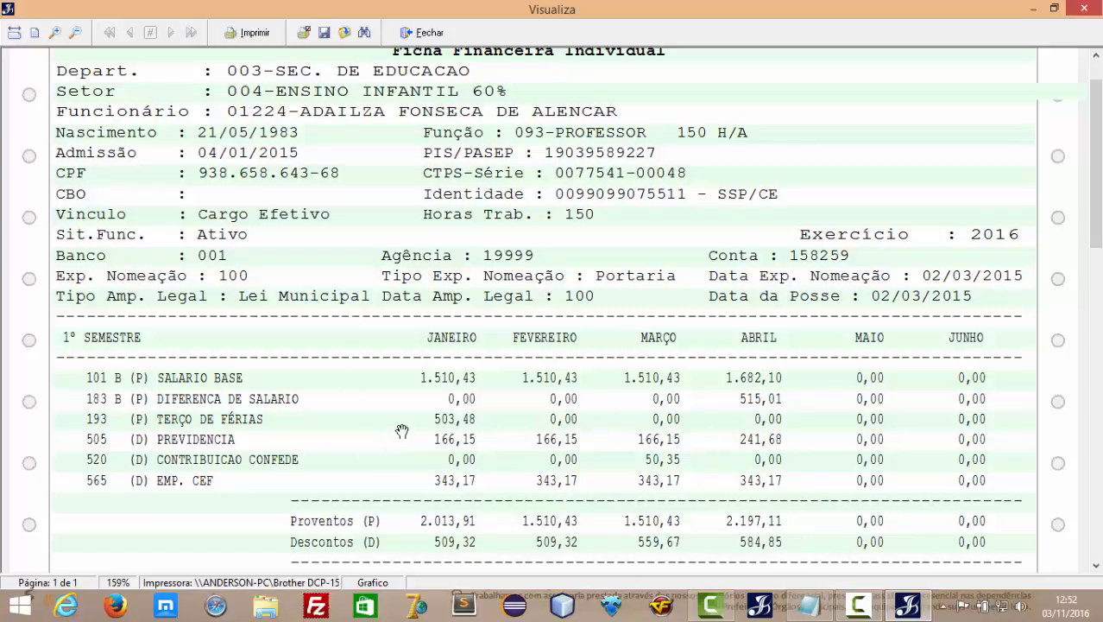
scroll(469, 292, up, 1)
scroll(469, 290, down, 1)
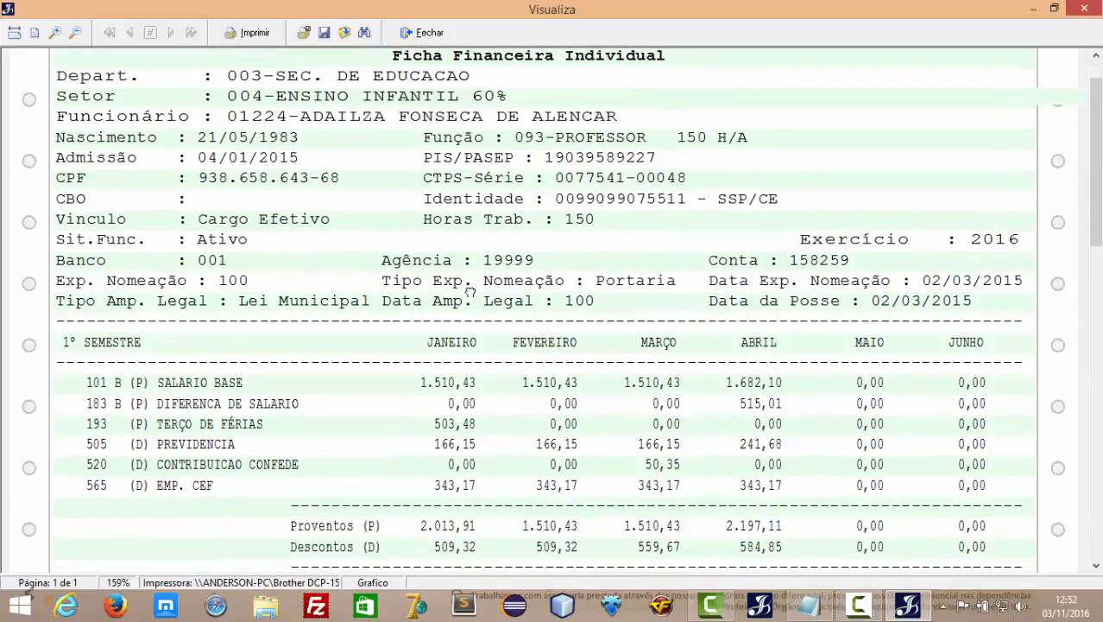
scroll(475, 268, down, 3)
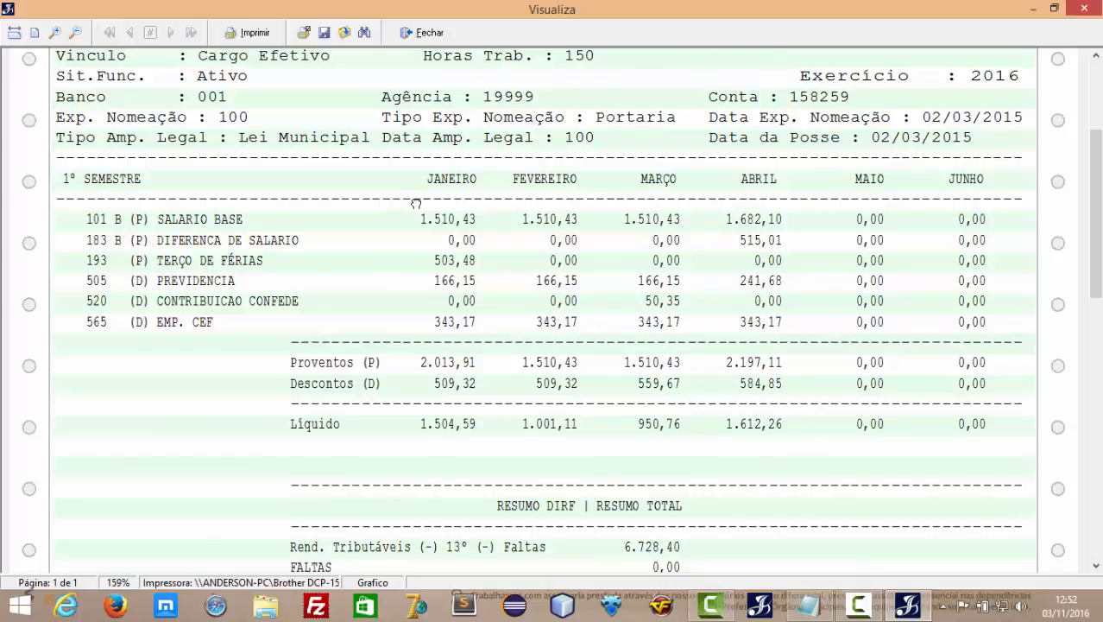
scroll(411, 208, down, 2)
scroll(440, 198, down, 5)
scroll(458, 181, up, 9)
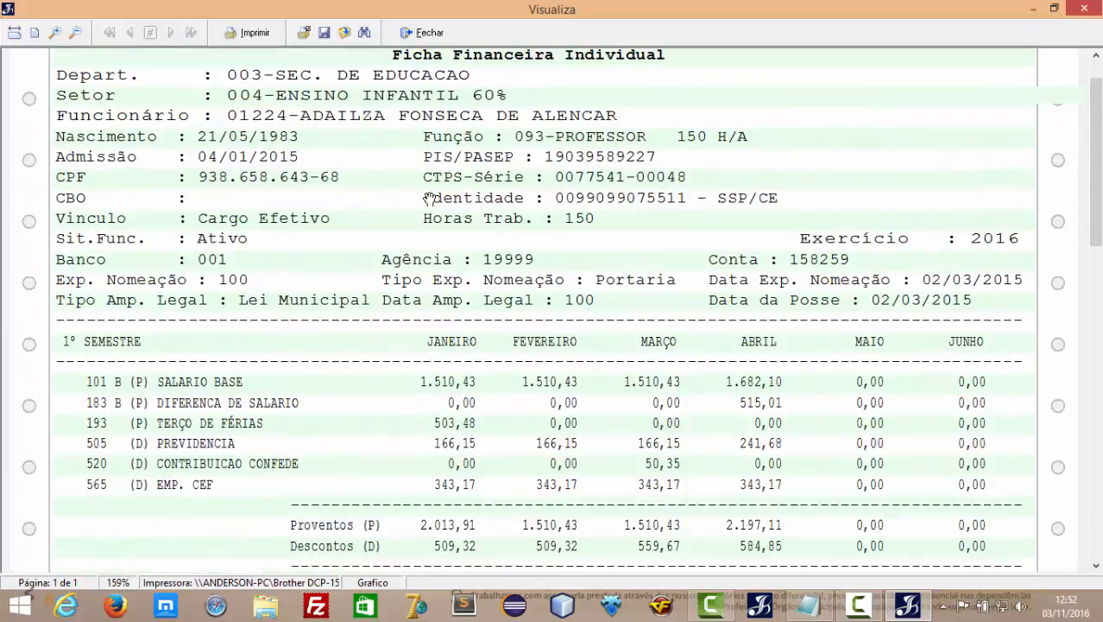
click(425, 34)
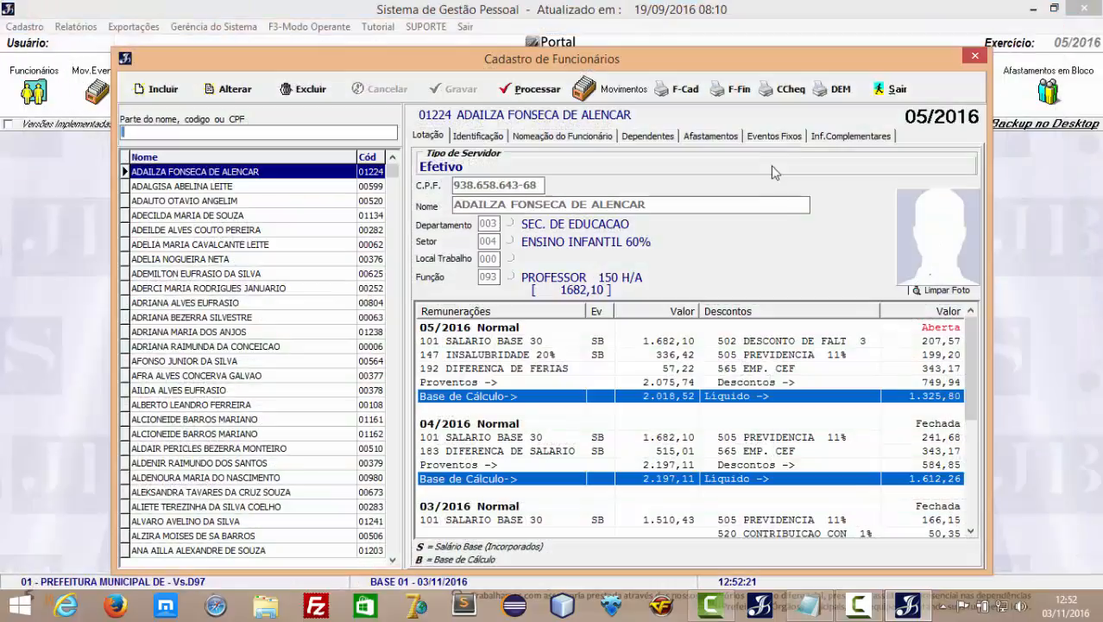
Preview the employee's 04/2016 pay slip (net 1.612,26), then close the preview.
click(790, 89)
click(803, 114)
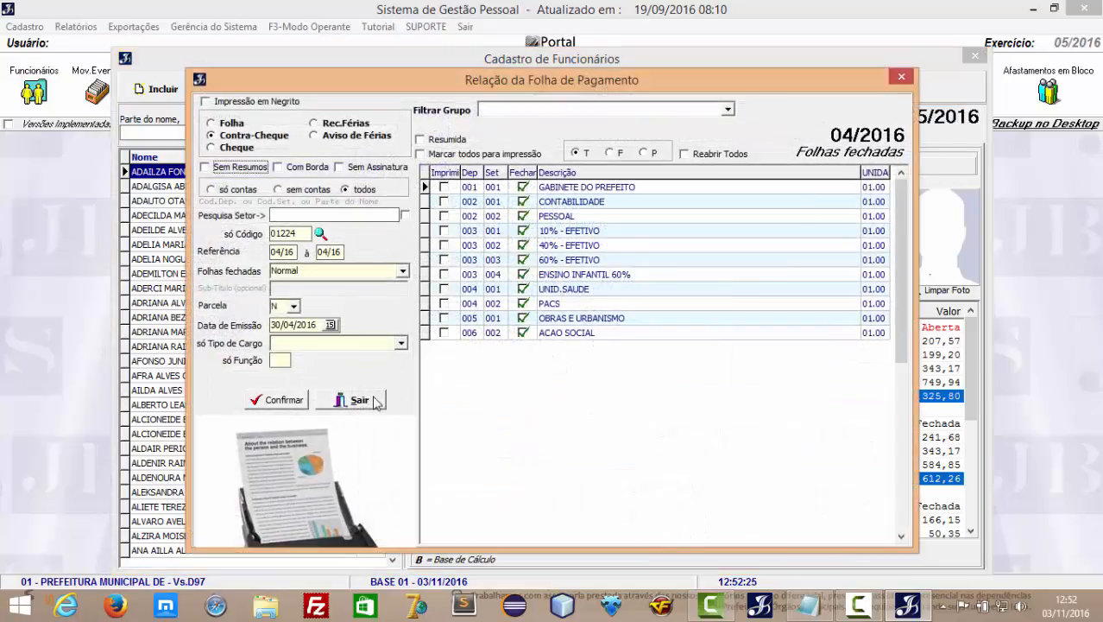
click(375, 402)
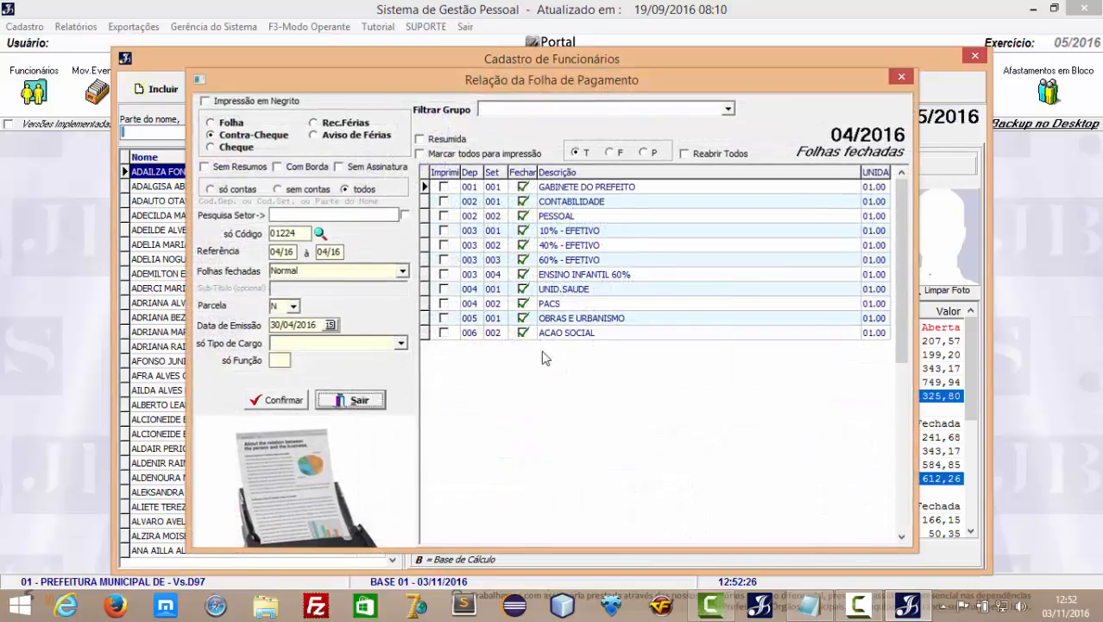
click(774, 97)
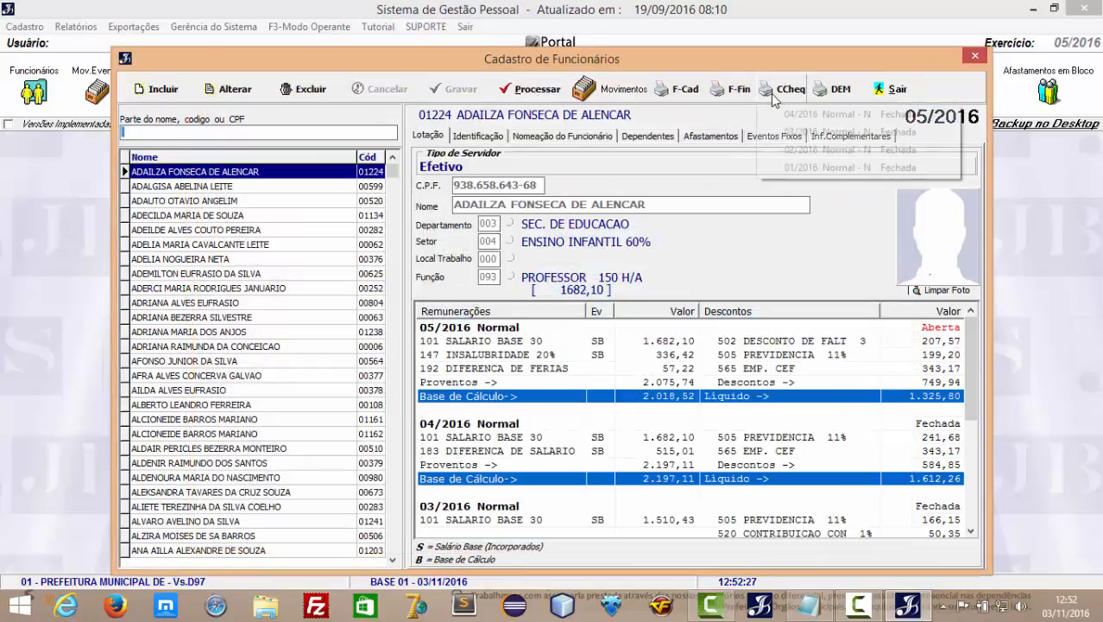
click(826, 115)
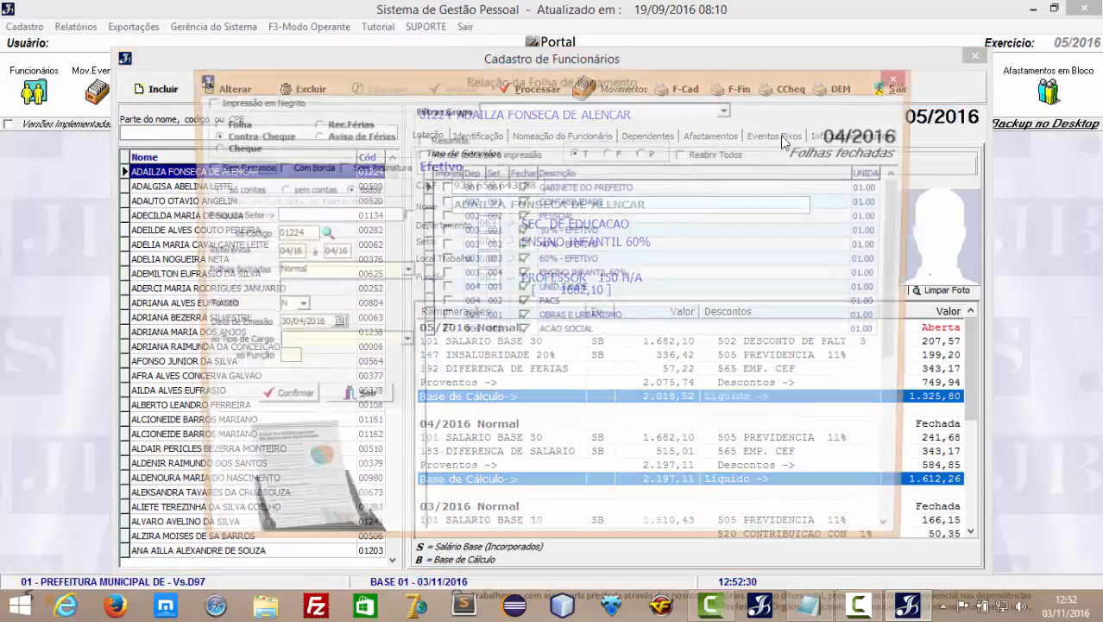
click(285, 402)
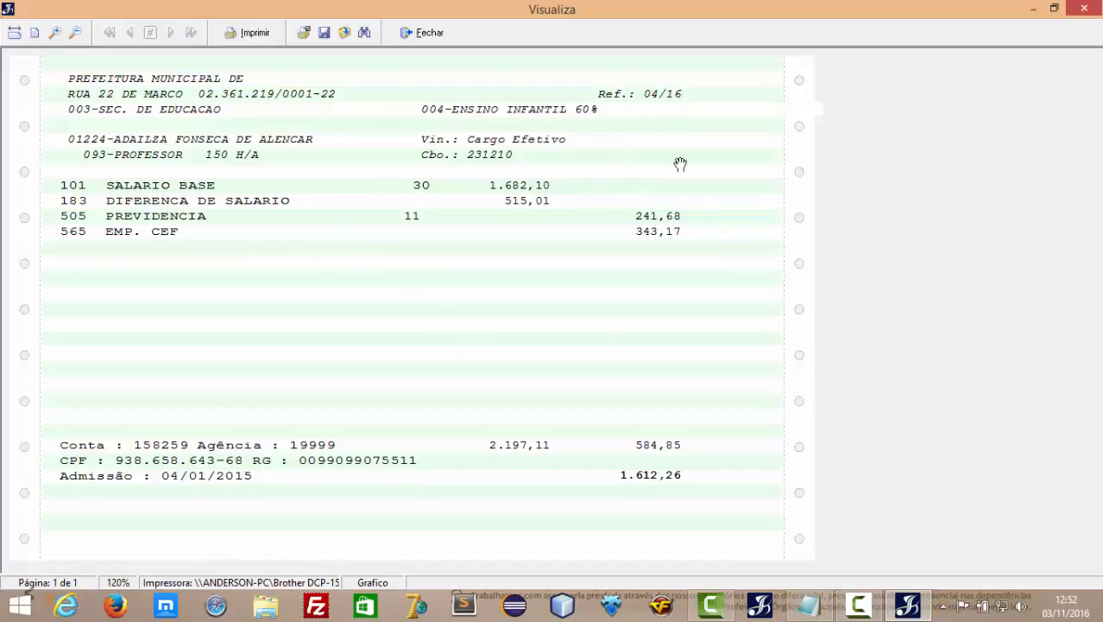
click(429, 35)
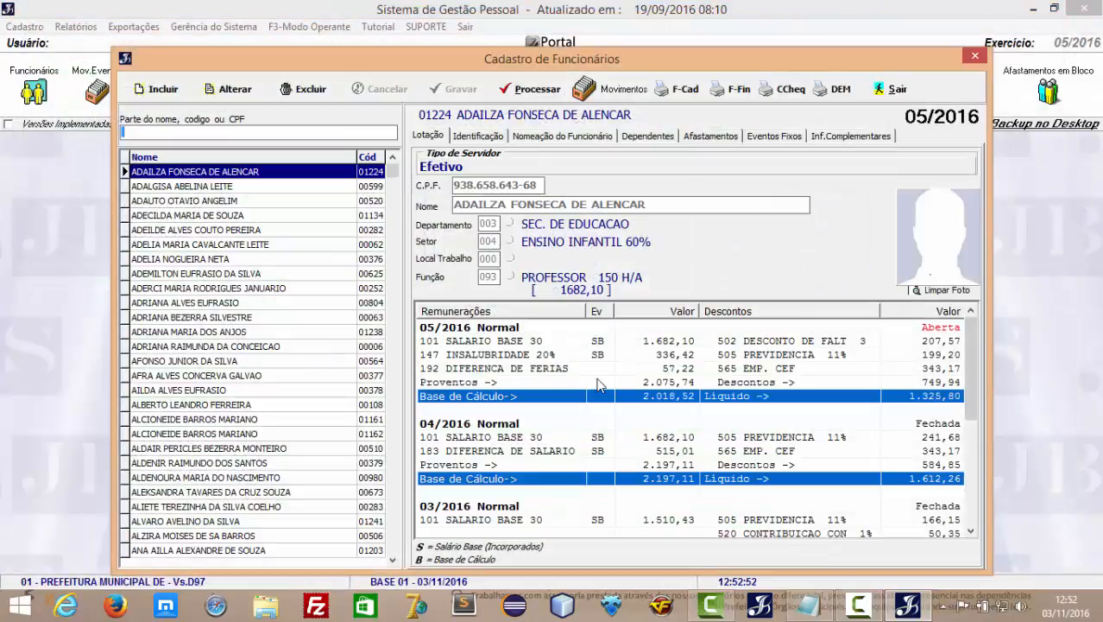
click(842, 89)
click(849, 131)
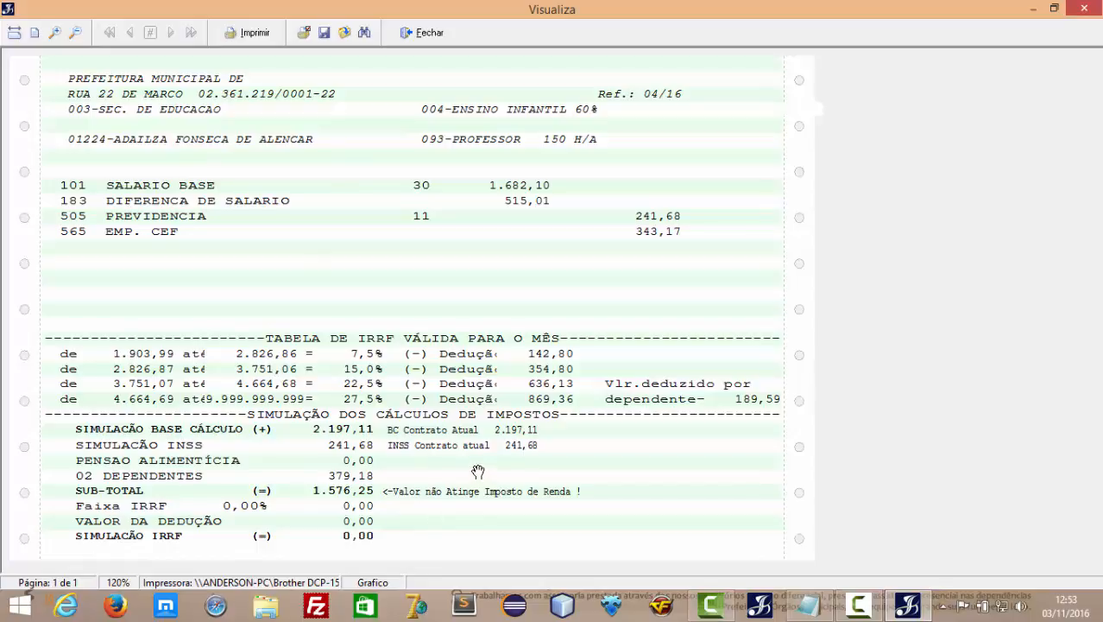
click(444, 38)
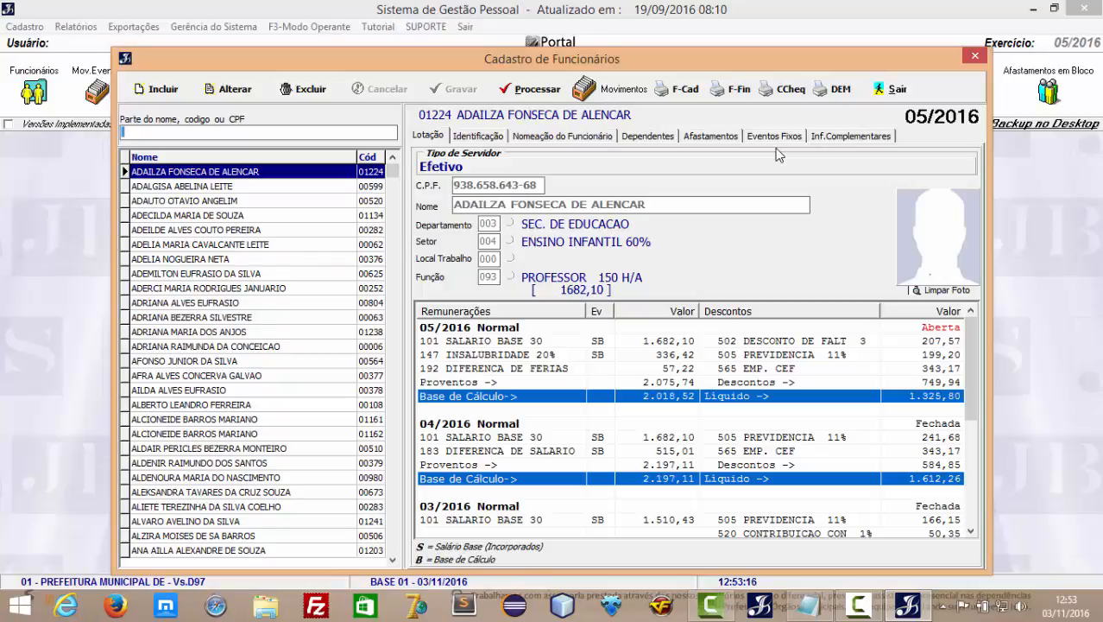
Close the employee records, check the monthly event entries without changes, and return to the main window.
click(898, 90)
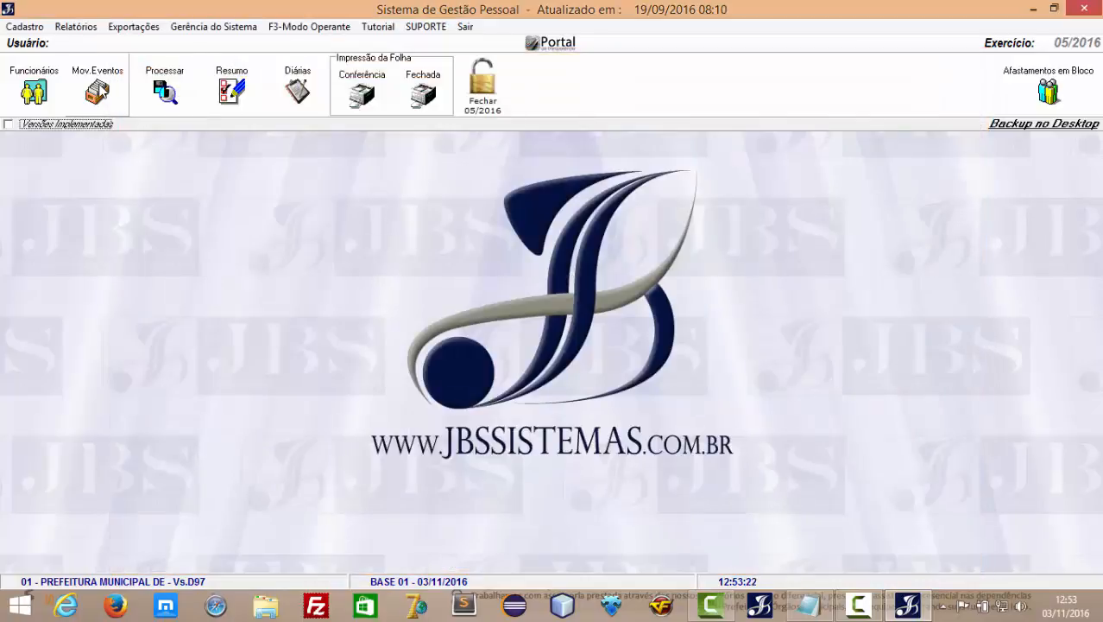
click(99, 90)
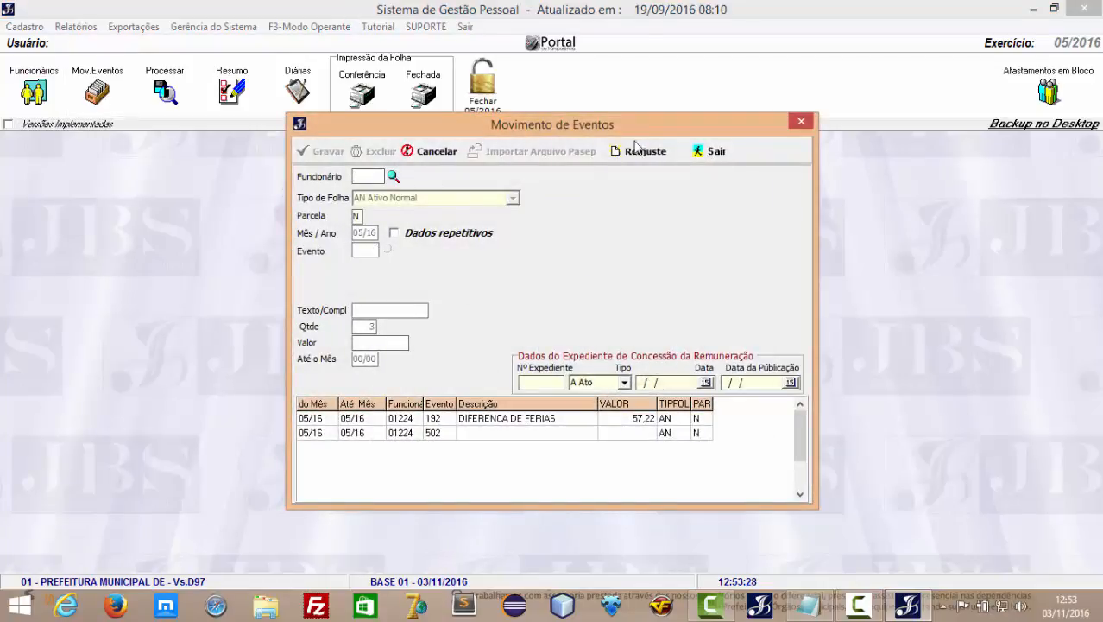
click(712, 152)
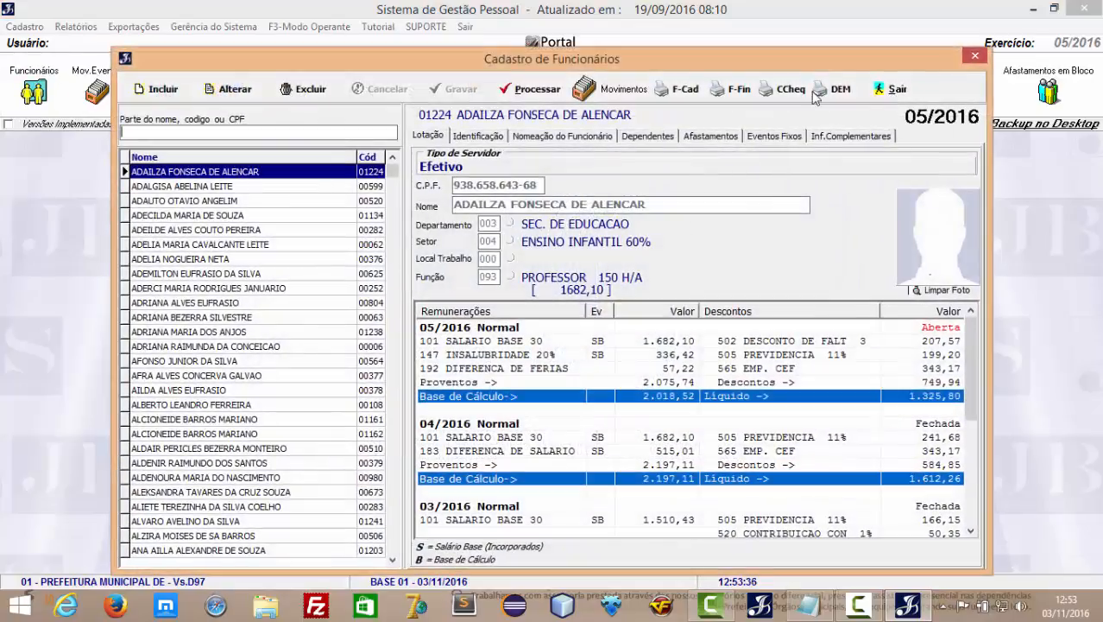
click(891, 86)
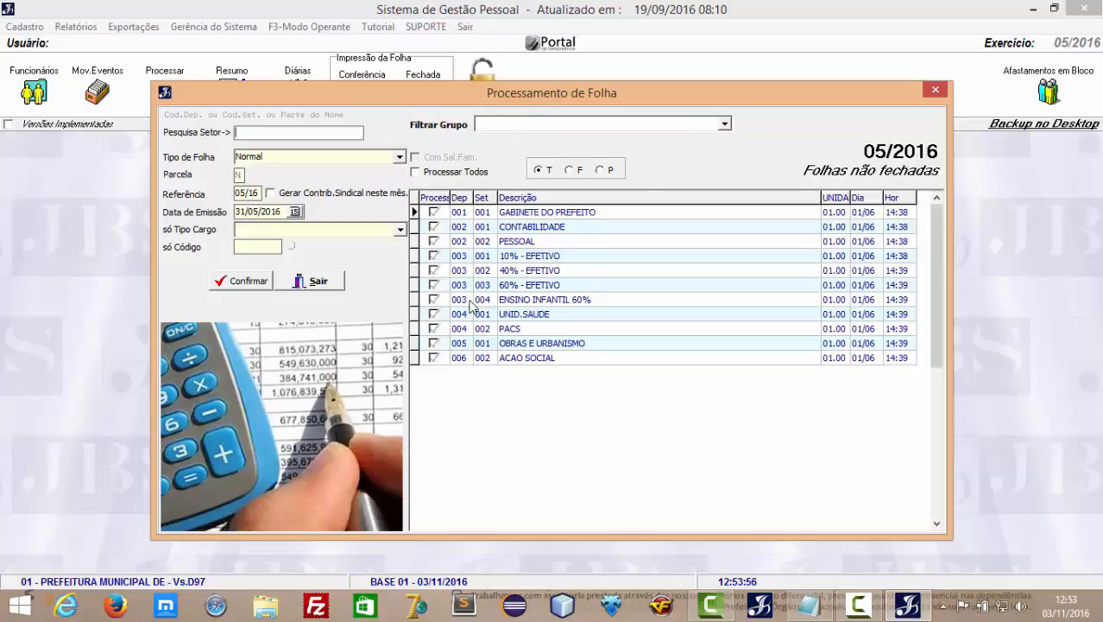
Process the 05/2016 payroll for all departments, restricted to J Cargo Efetivo.
click(414, 172)
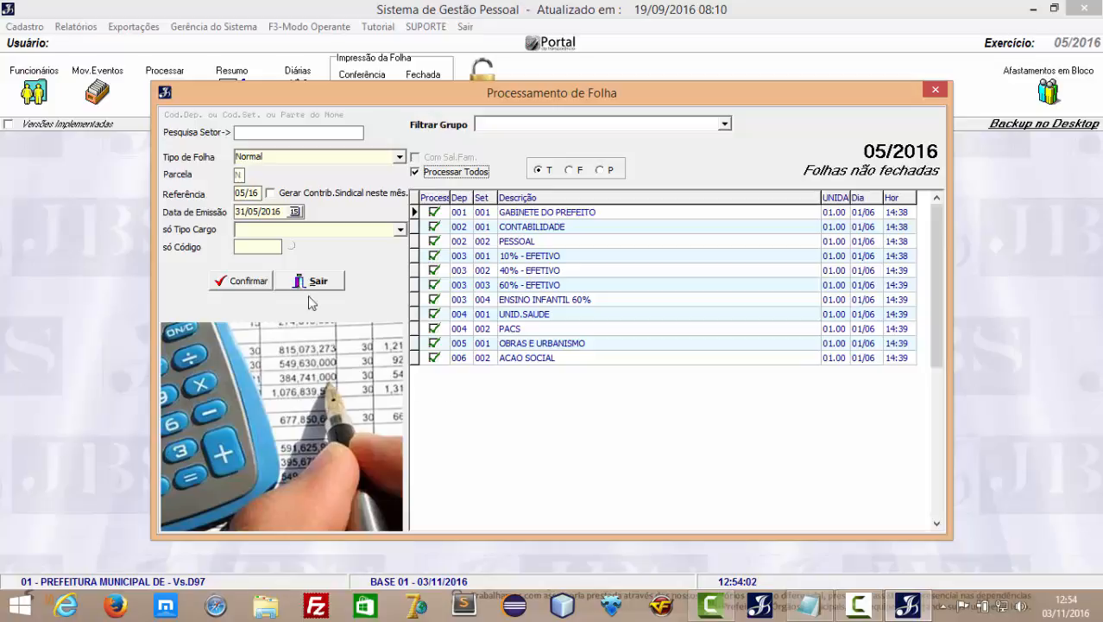
click(434, 212)
click(433, 227)
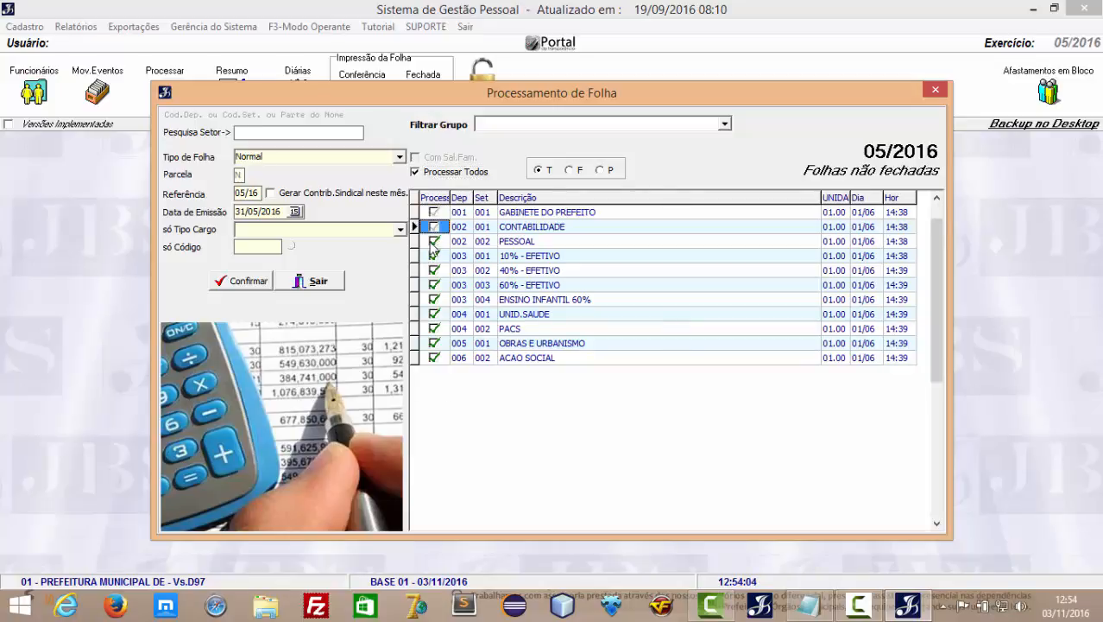
click(433, 241)
click(433, 256)
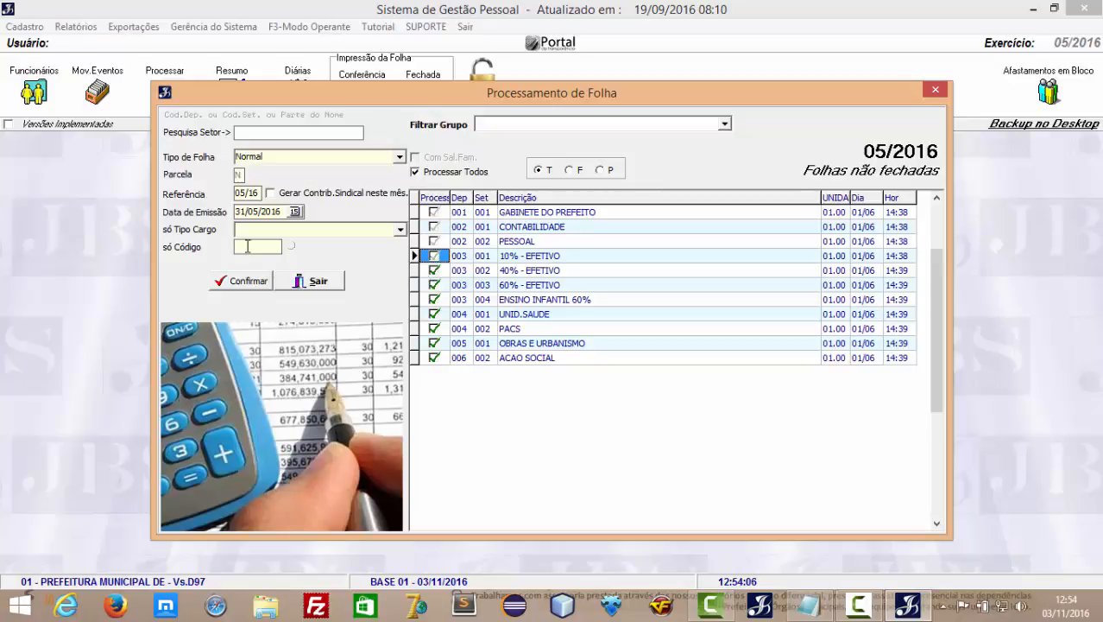
click(401, 232)
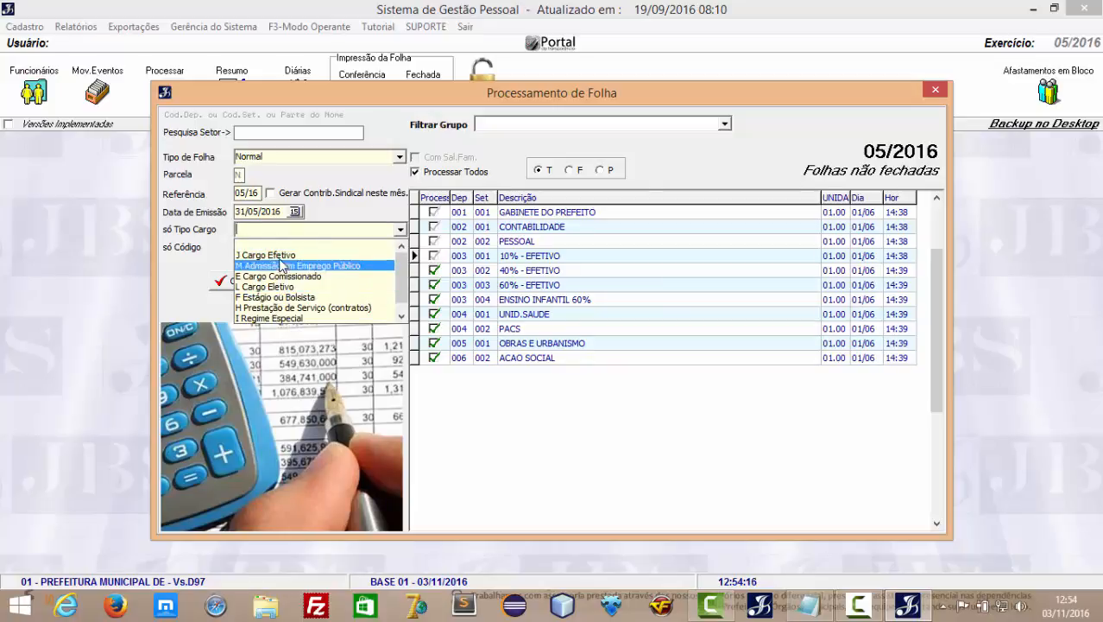
click(237, 229)
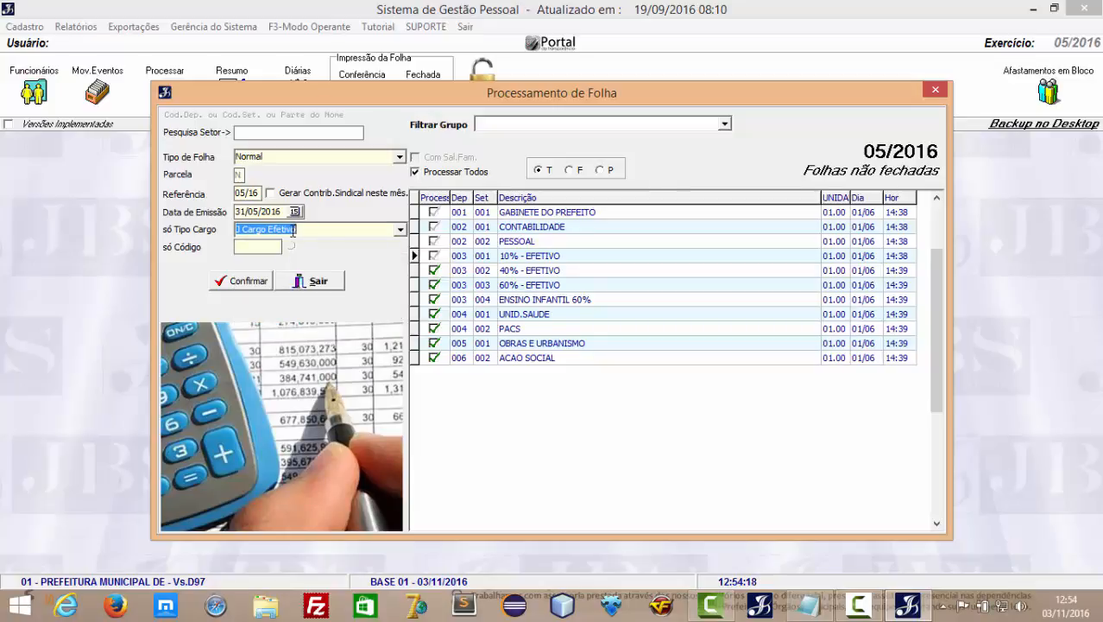
click(416, 172)
click(415, 172)
click(232, 284)
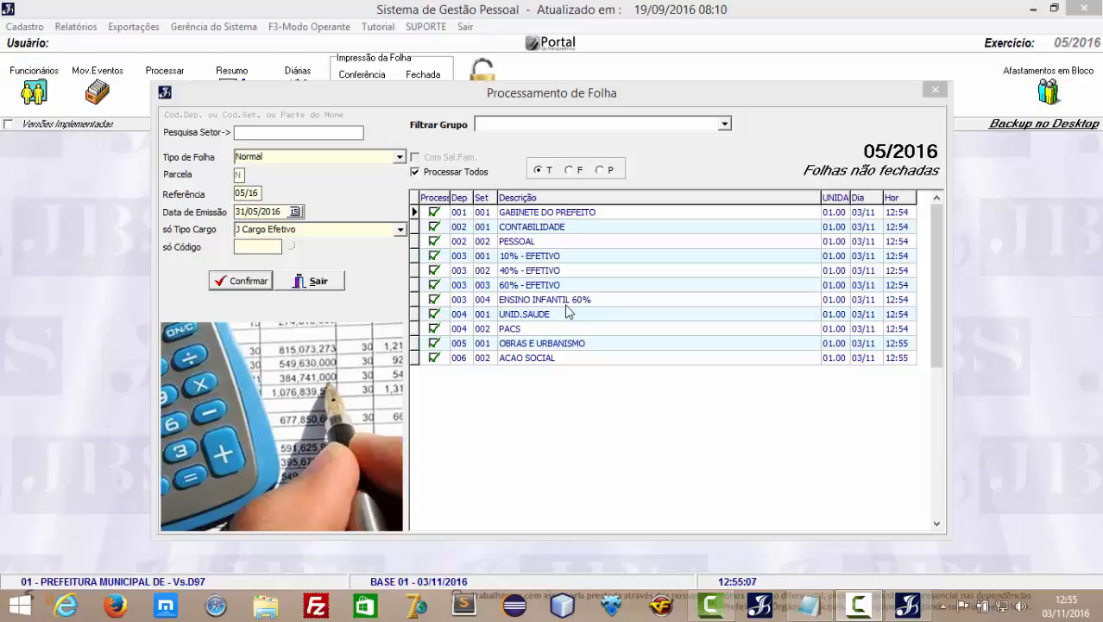
Leave the payroll type as Normal and close the payroll processing window.
click(564, 97)
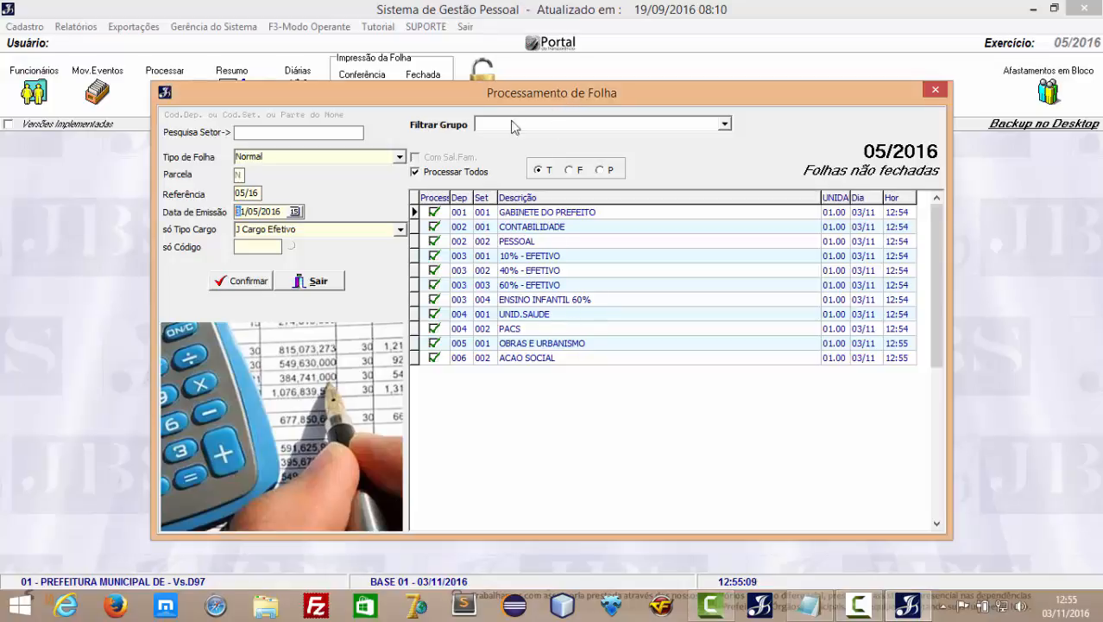
click(400, 158)
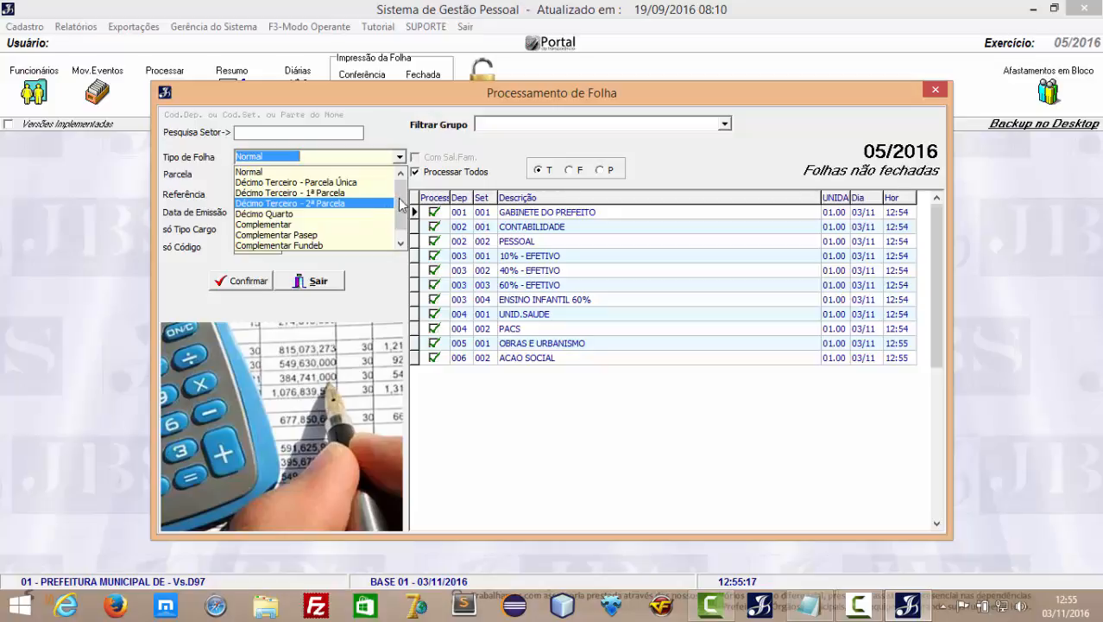
scroll(400, 203, down, 1)
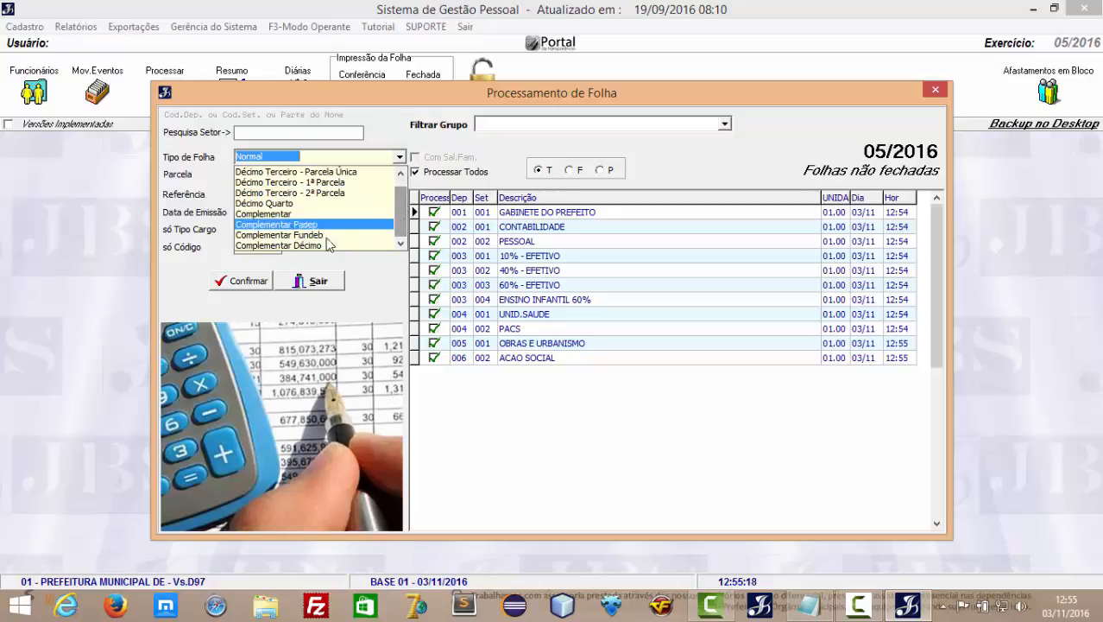
click(546, 447)
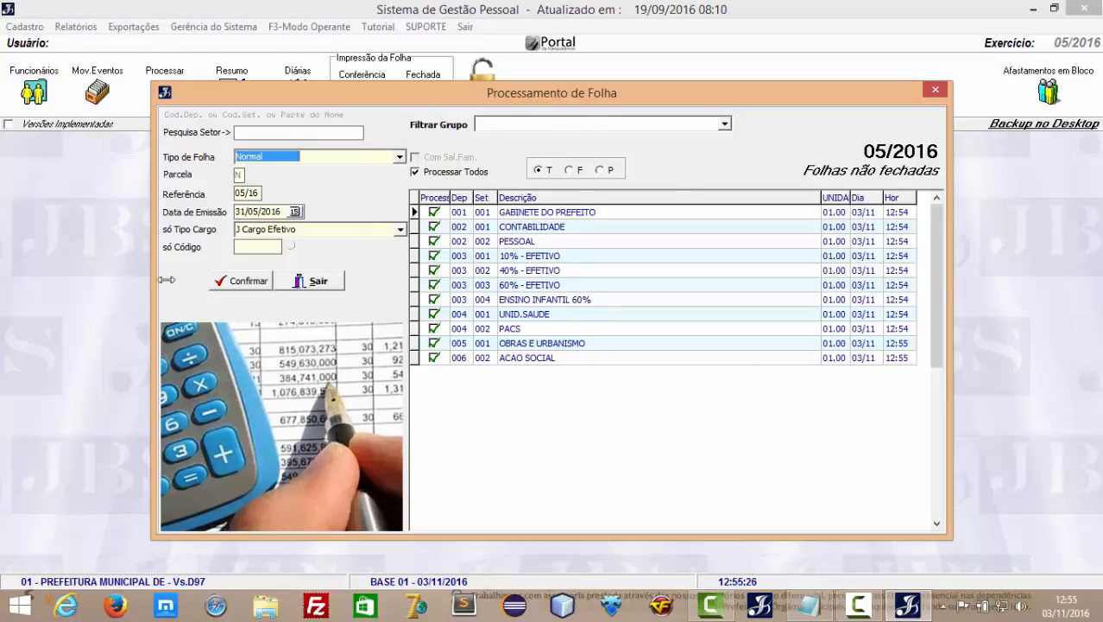
click(327, 290)
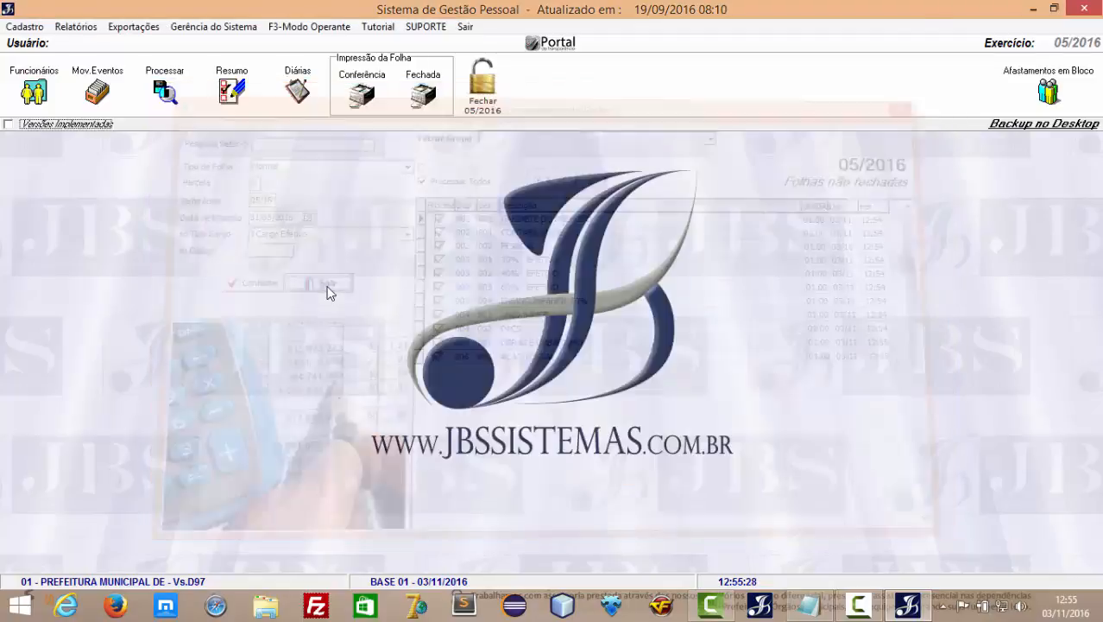
Generate the Normal 05/2016 summary for PESSOAL, including unclosed sheets, limited to J Cargo Efetivo.
click(231, 95)
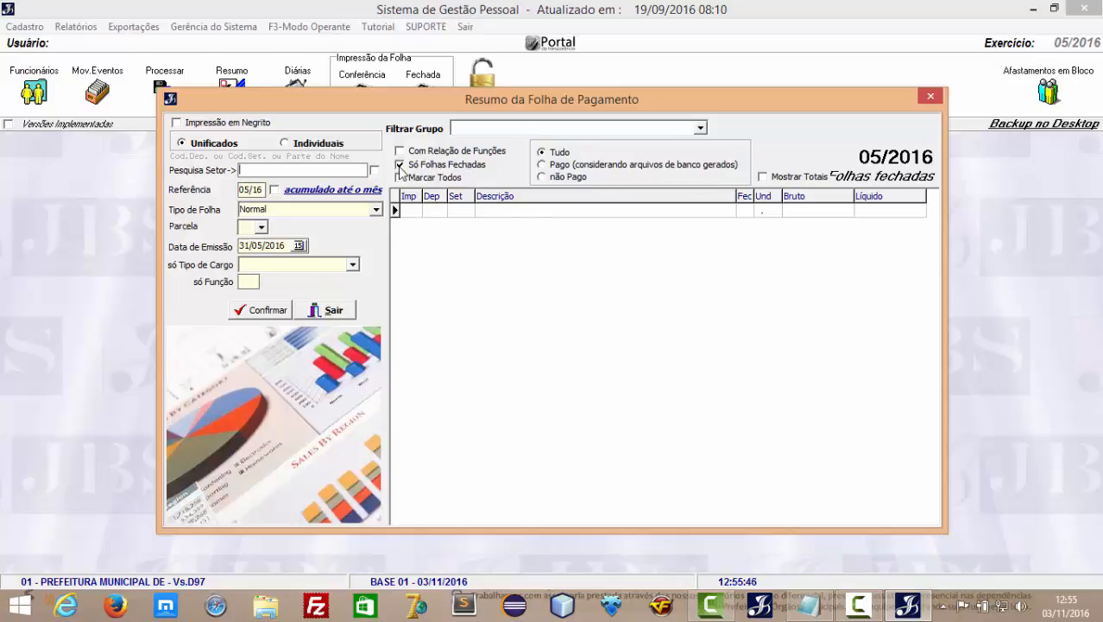
click(400, 164)
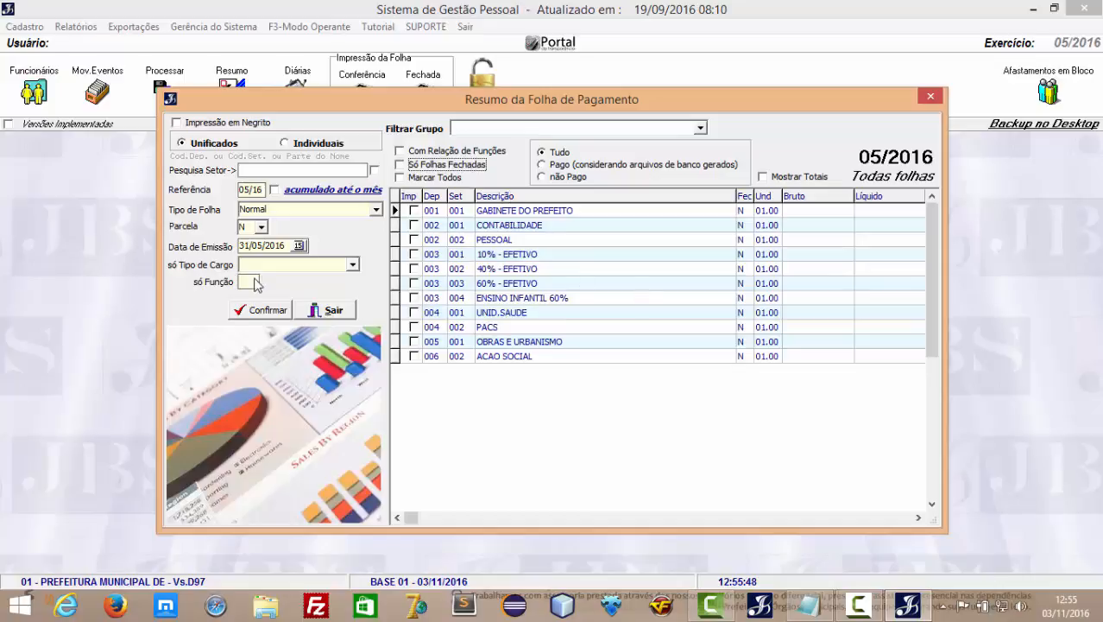
click(416, 241)
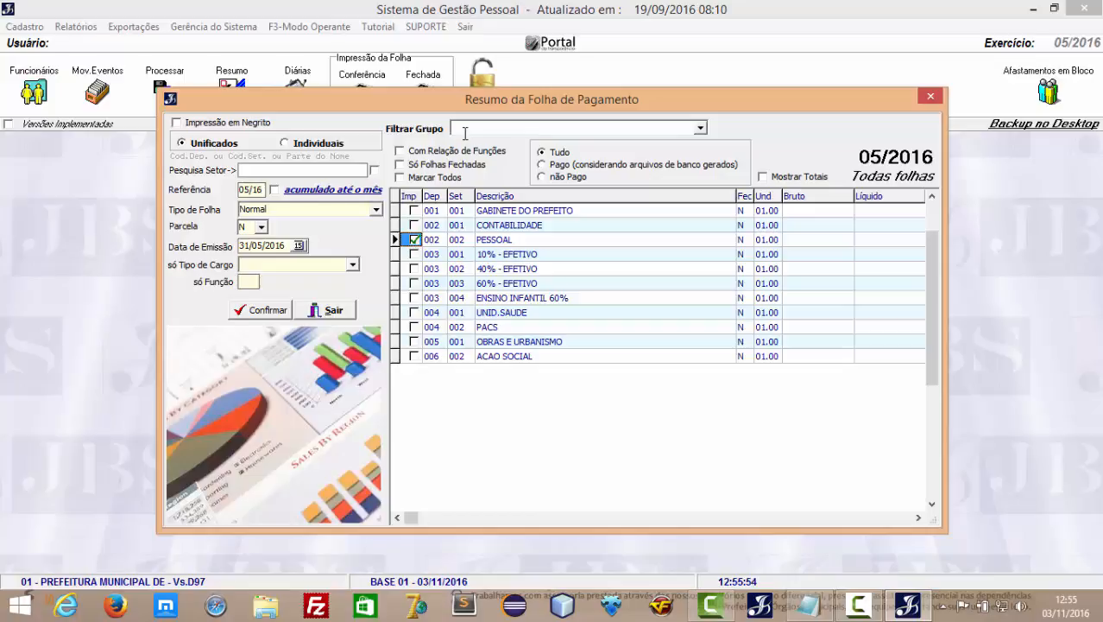
click(375, 210)
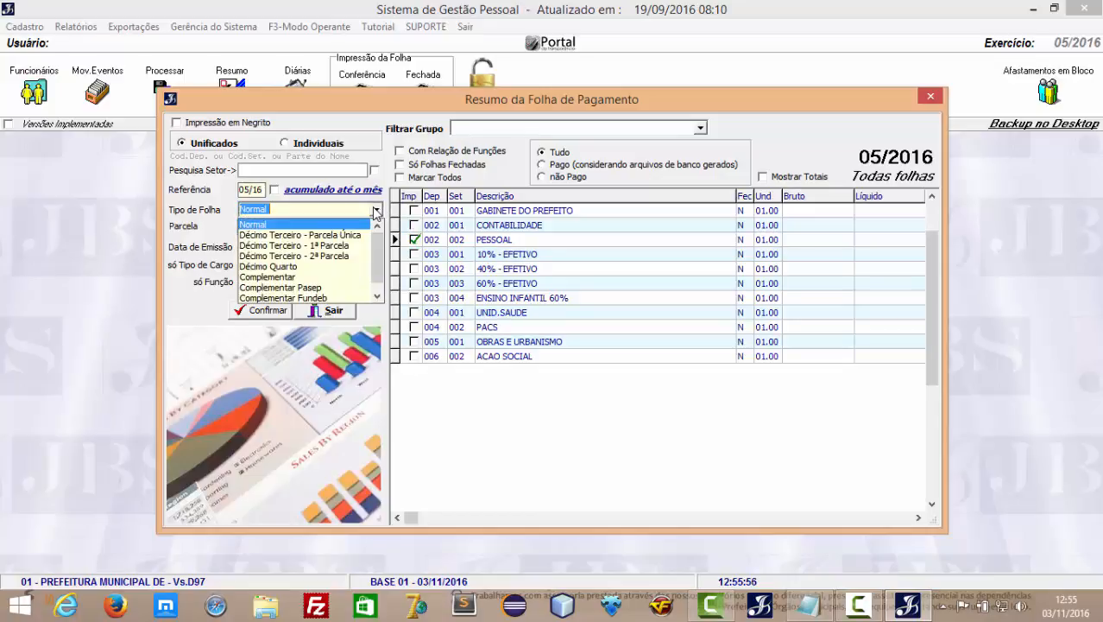
click(376, 212)
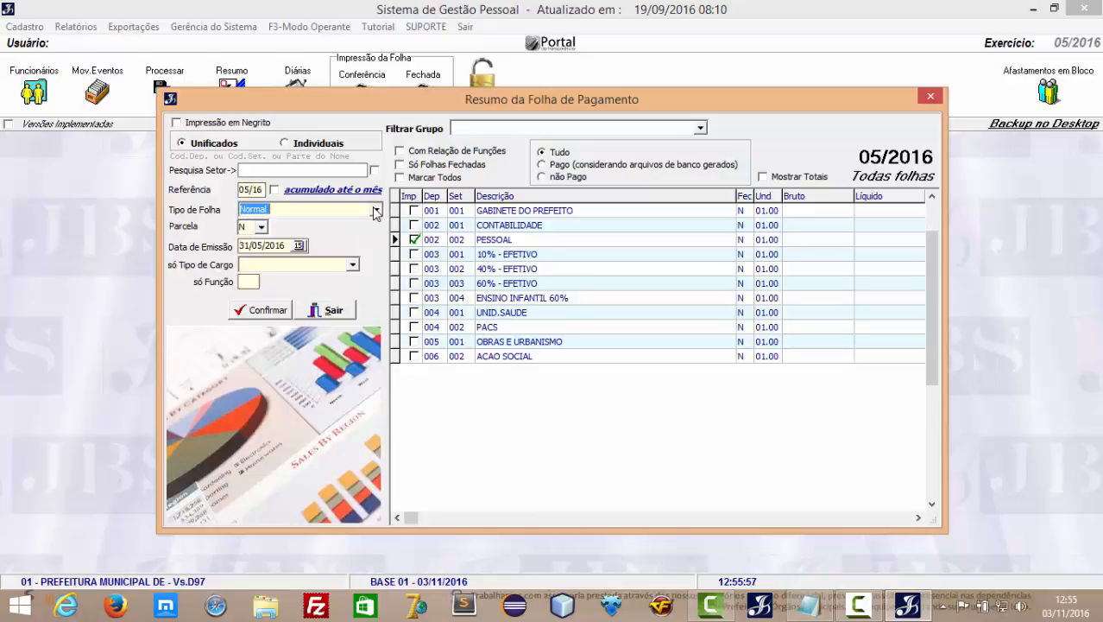
click(353, 266)
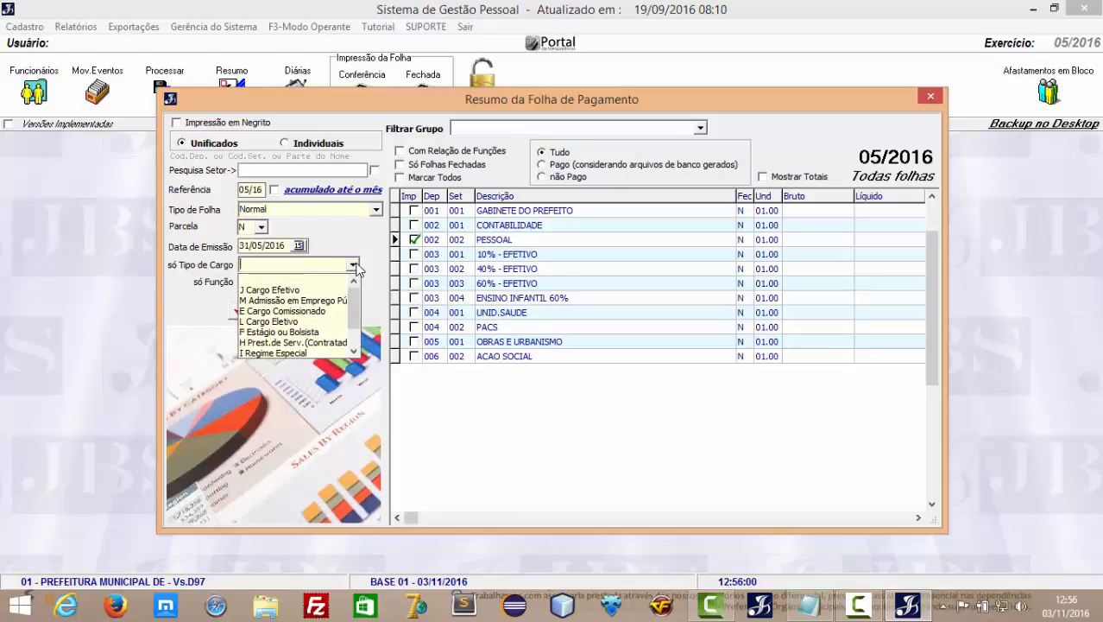
click(298, 290)
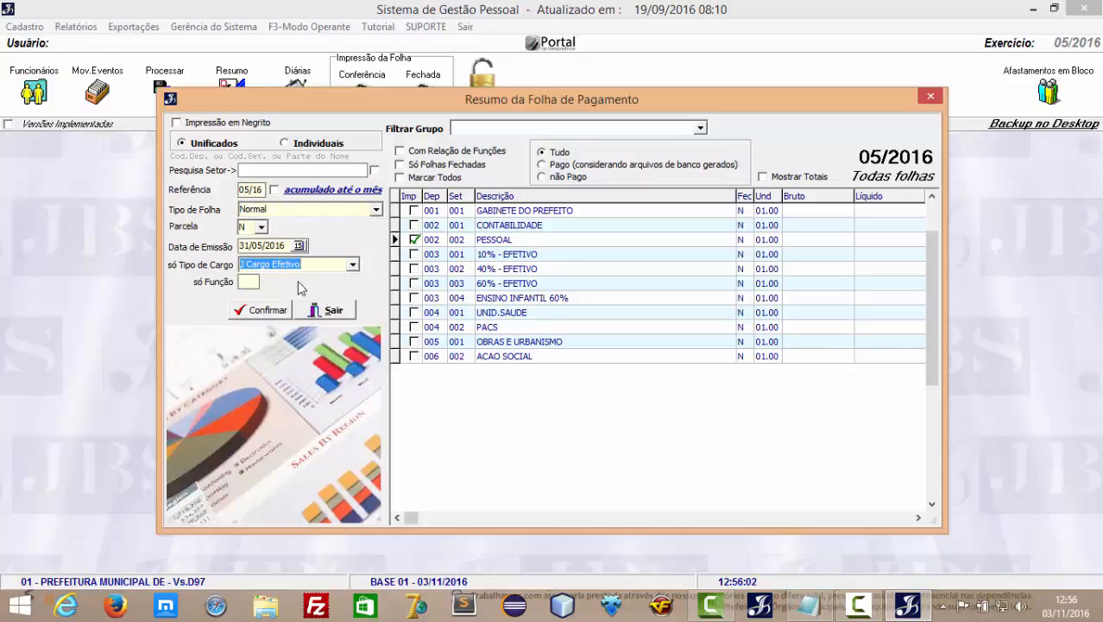
click(283, 315)
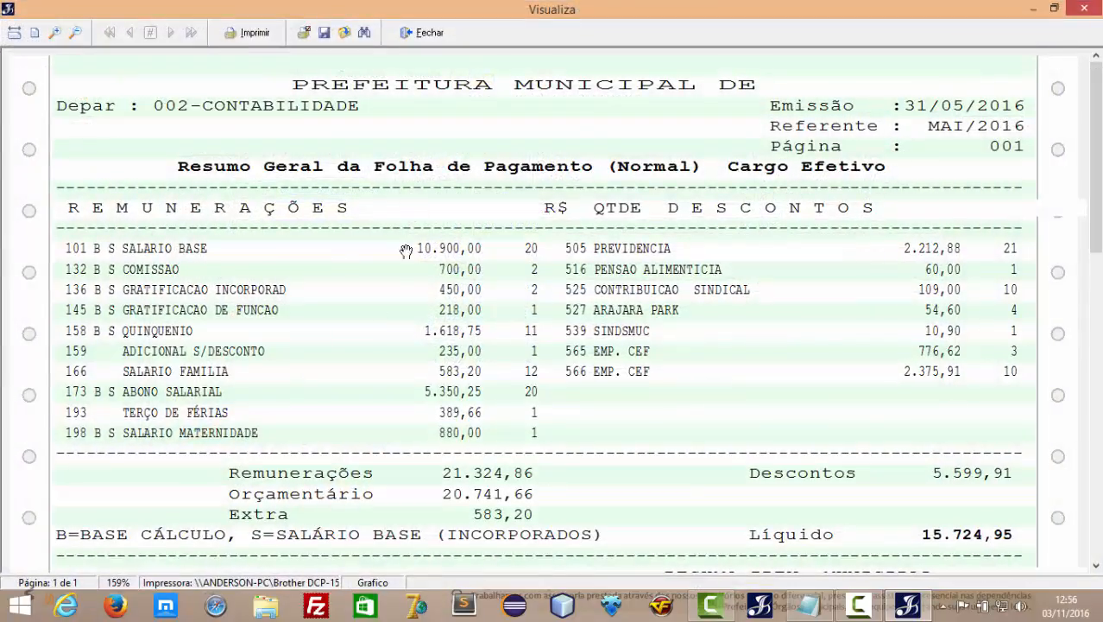
Review the PESSOAL summary preview (21 employees, net 15.724,95), then close it.
drag(382, 421, 358, 191)
drag(422, 359, 415, 110)
drag(411, 155, 421, 409)
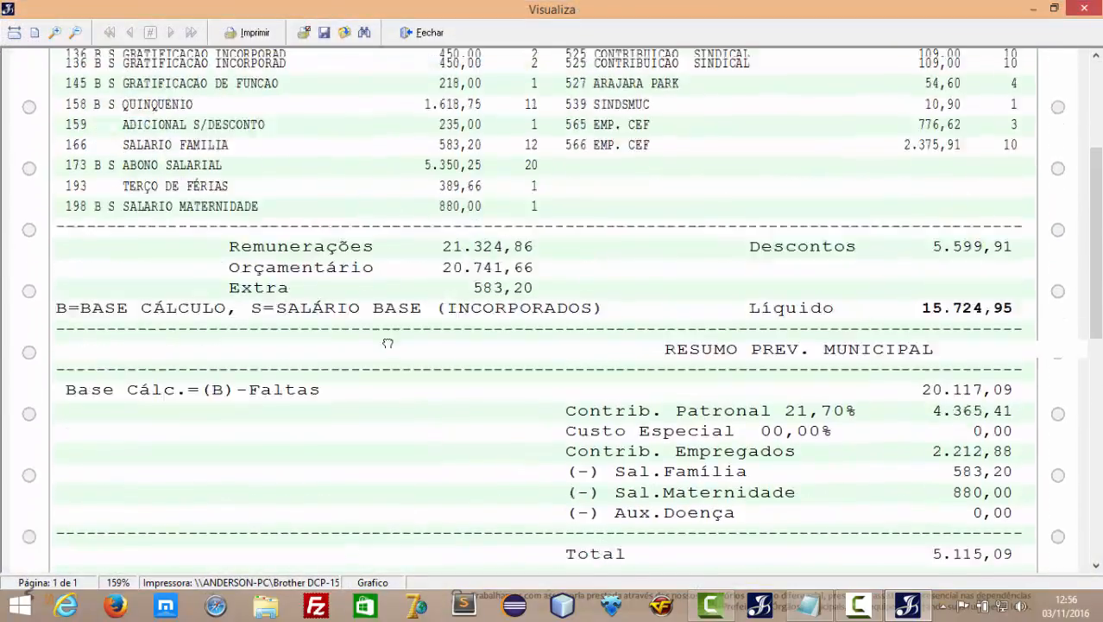
drag(388, 243, 334, 279)
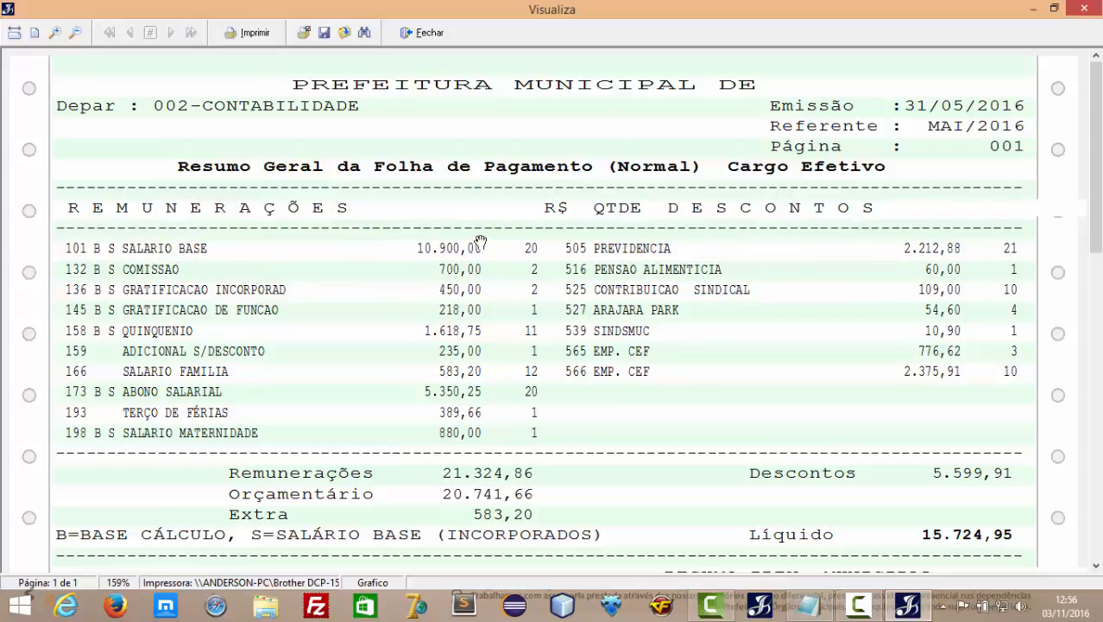
scroll(533, 428, down, 5)
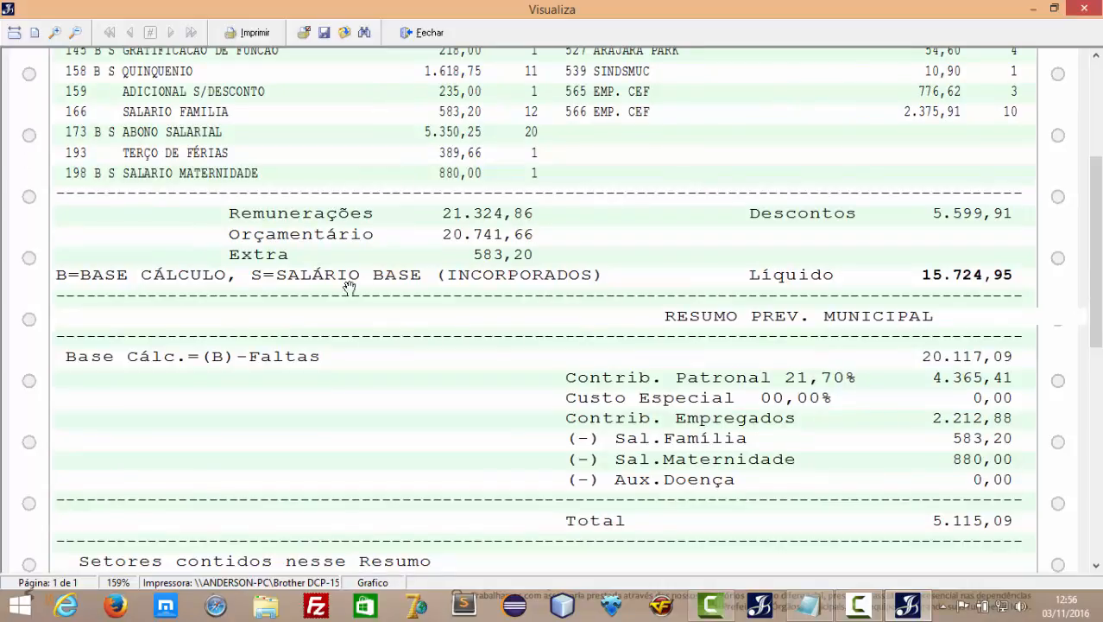
scroll(314, 316, down, 1)
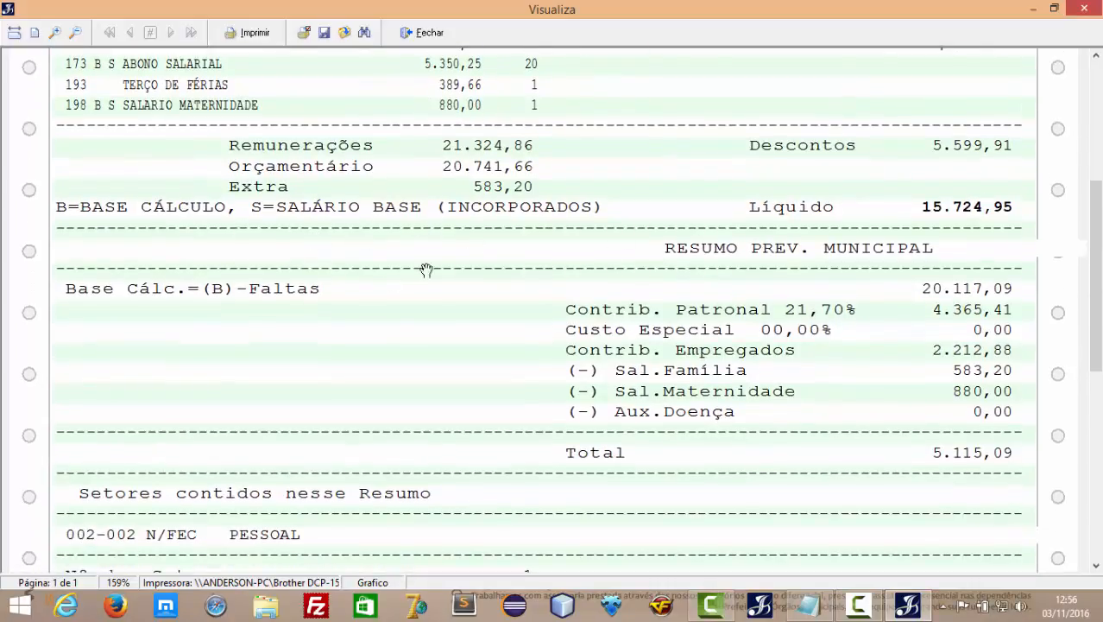
scroll(418, 346, down, 4)
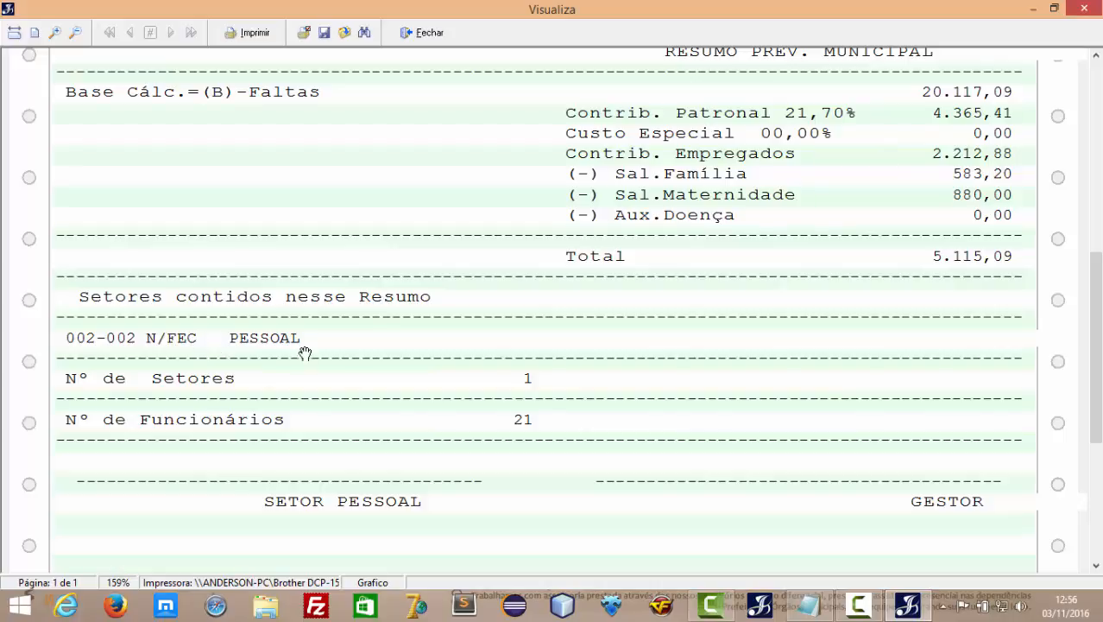
scroll(484, 405, up, 3)
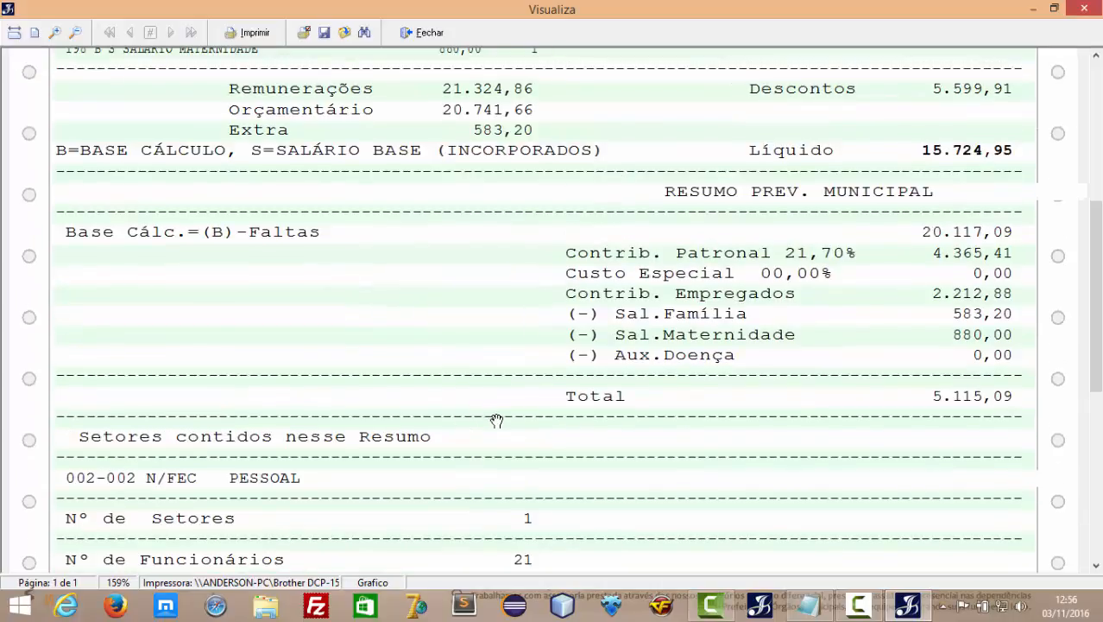
click(429, 37)
Add the 10% - EFETIVO and 40% - EFETIVO sectors and generate the combined summary.
click(414, 254)
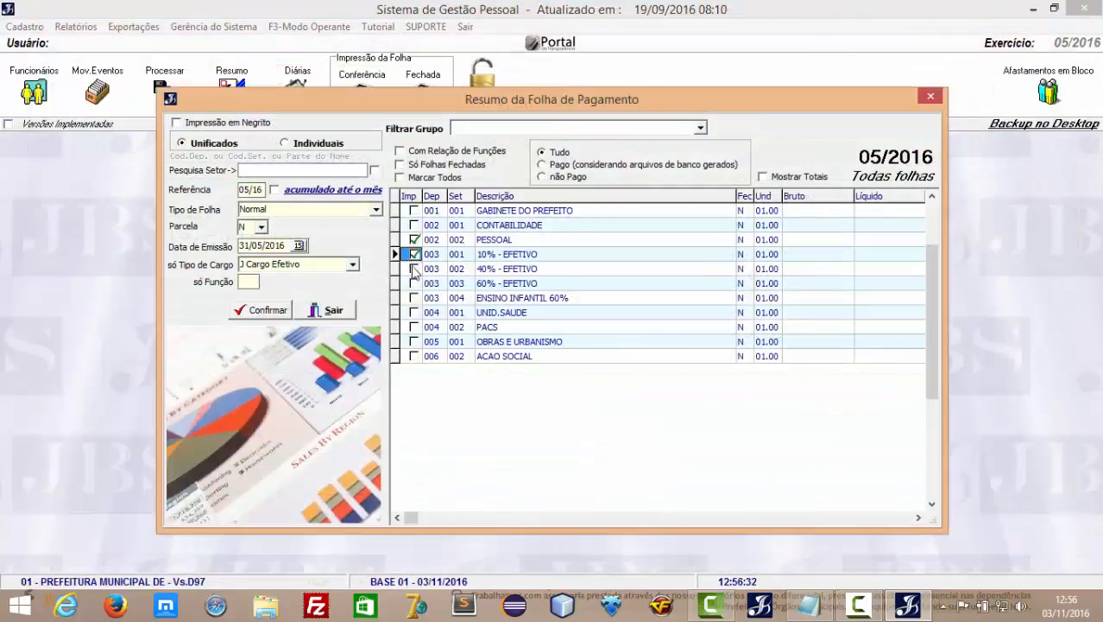
click(415, 269)
click(268, 316)
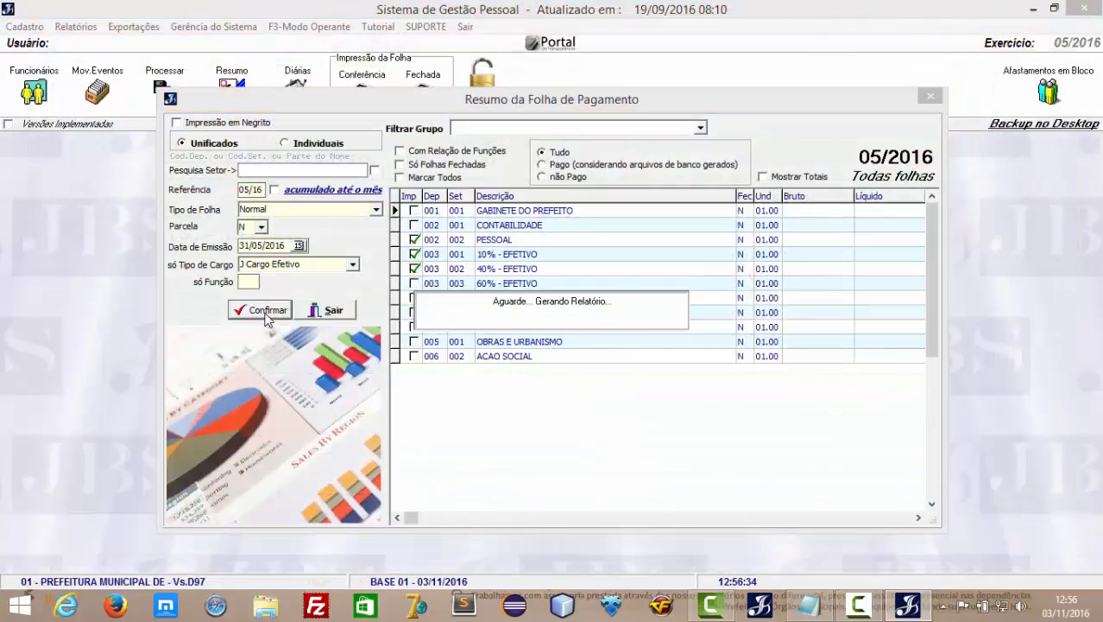
Review the combined summary's sector totals (137 employees, net 99.779,19), then close it.
scroll(443, 369, down, 10)
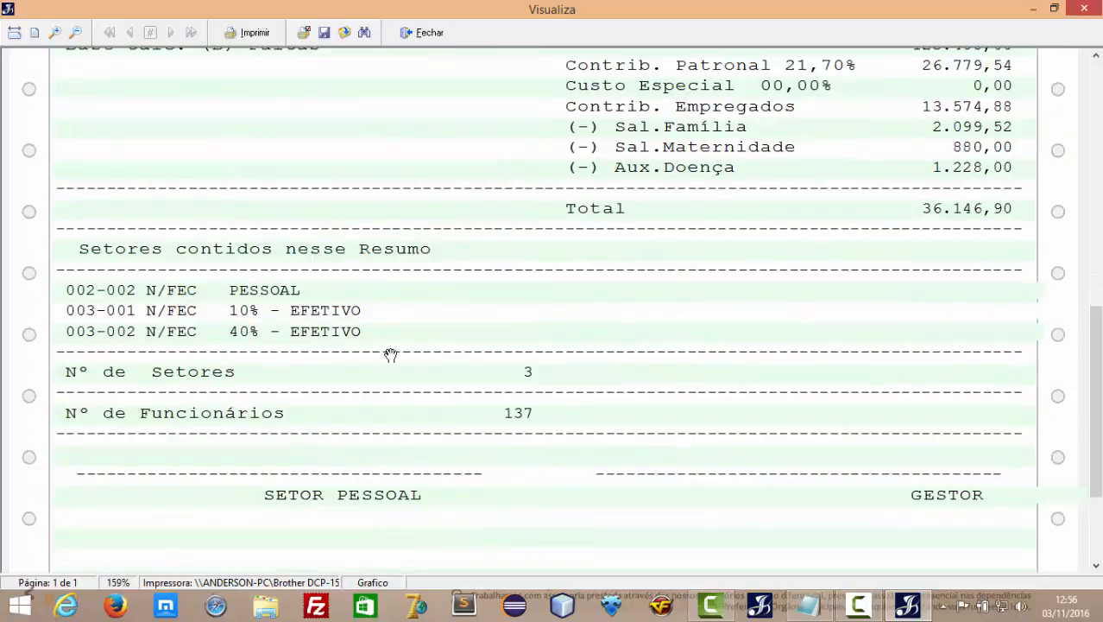
drag(392, 355, 335, 296)
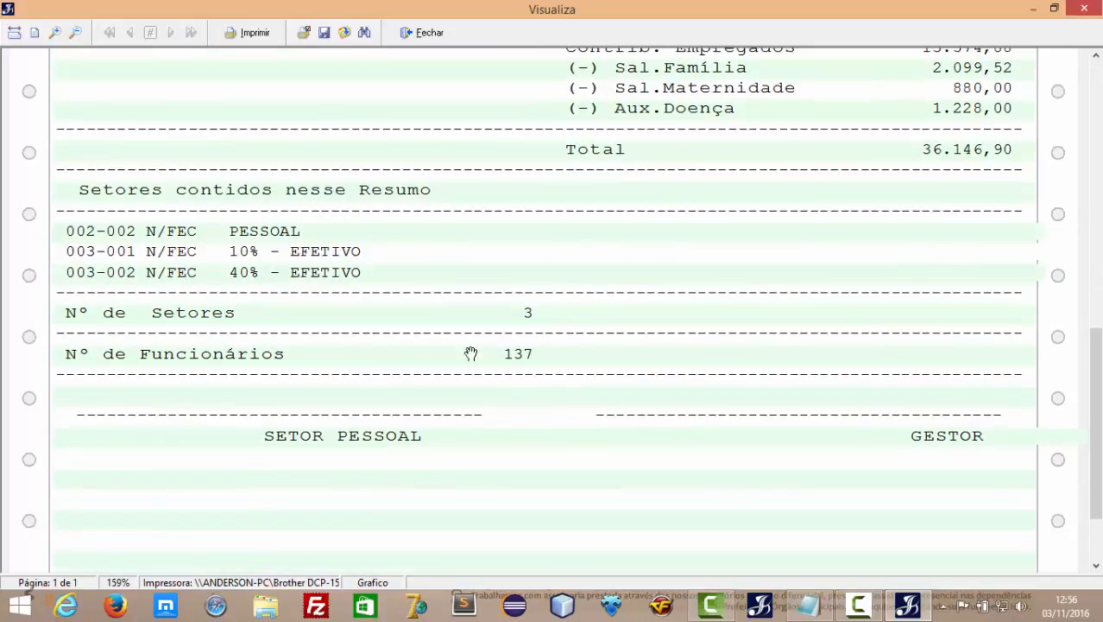
scroll(501, 207, up, 3)
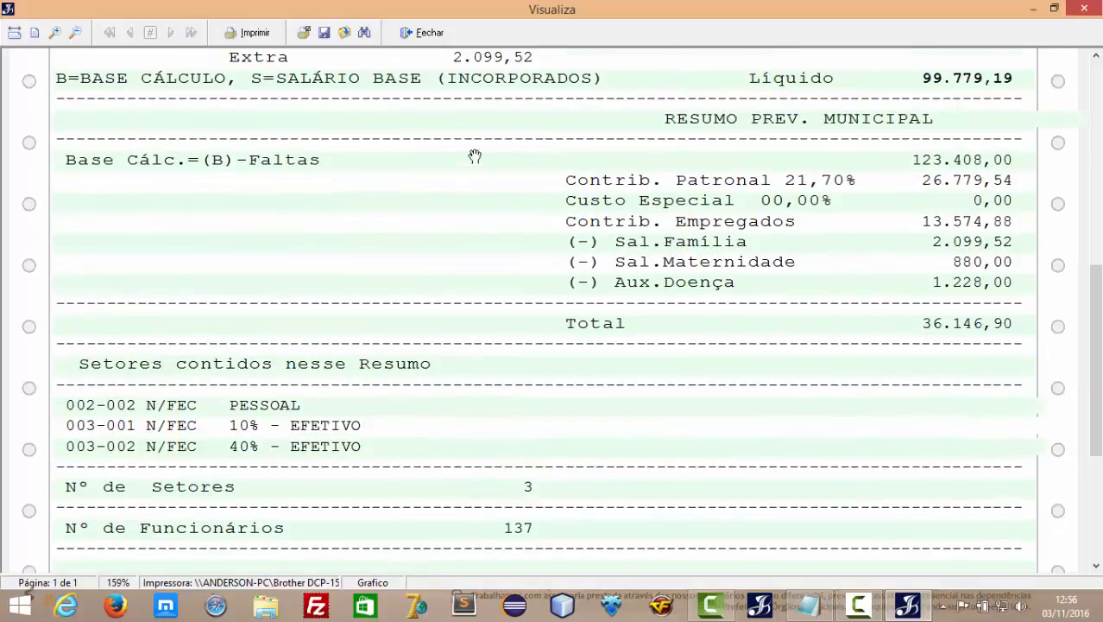
scroll(458, 130, up, 9)
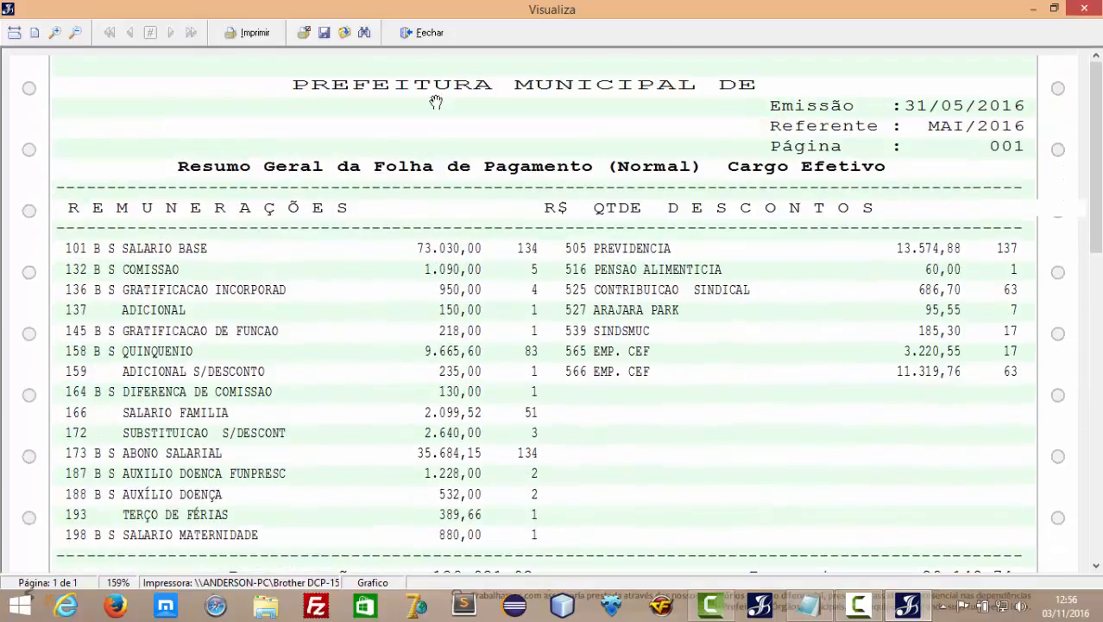
click(430, 33)
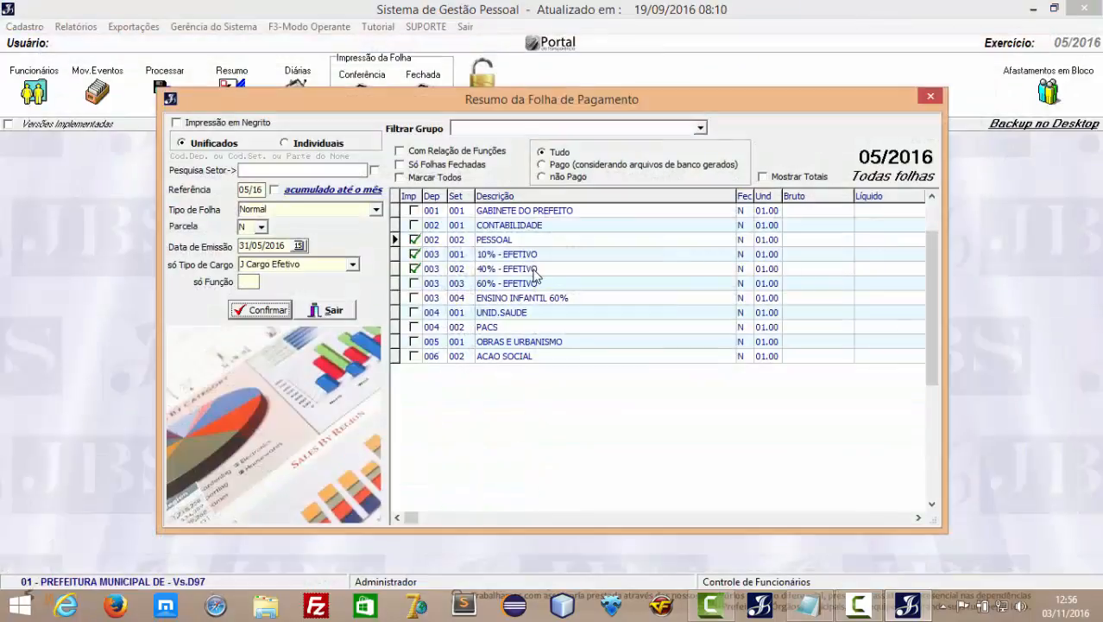
Filter to the EDUCAÇÃO 60% group, add the per-function breakdown, mark both sectors, and generate.
click(700, 127)
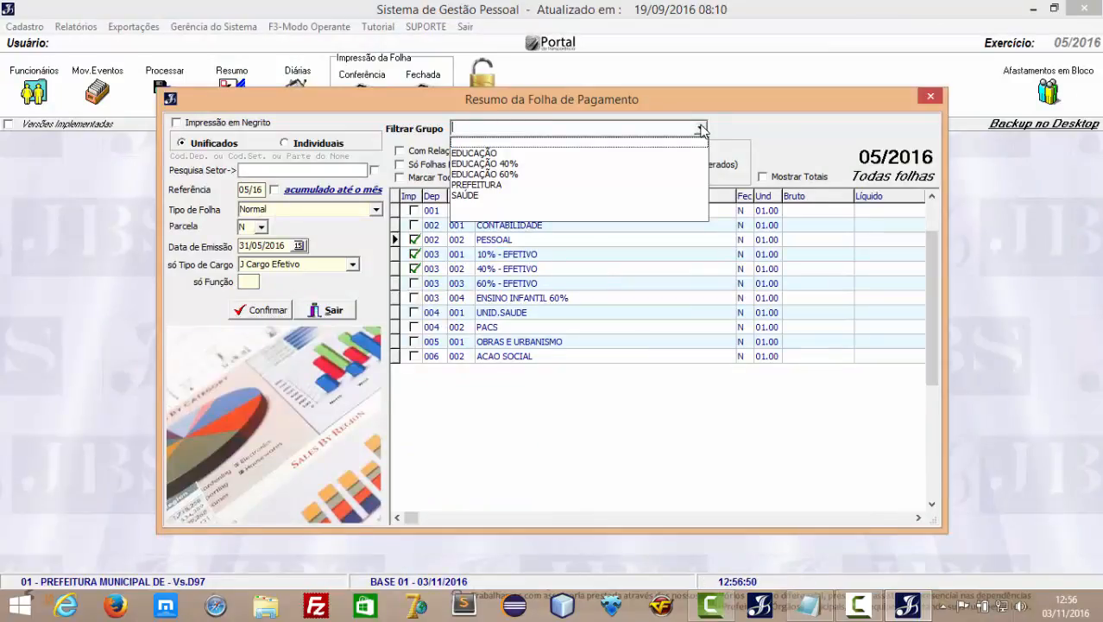
click(492, 157)
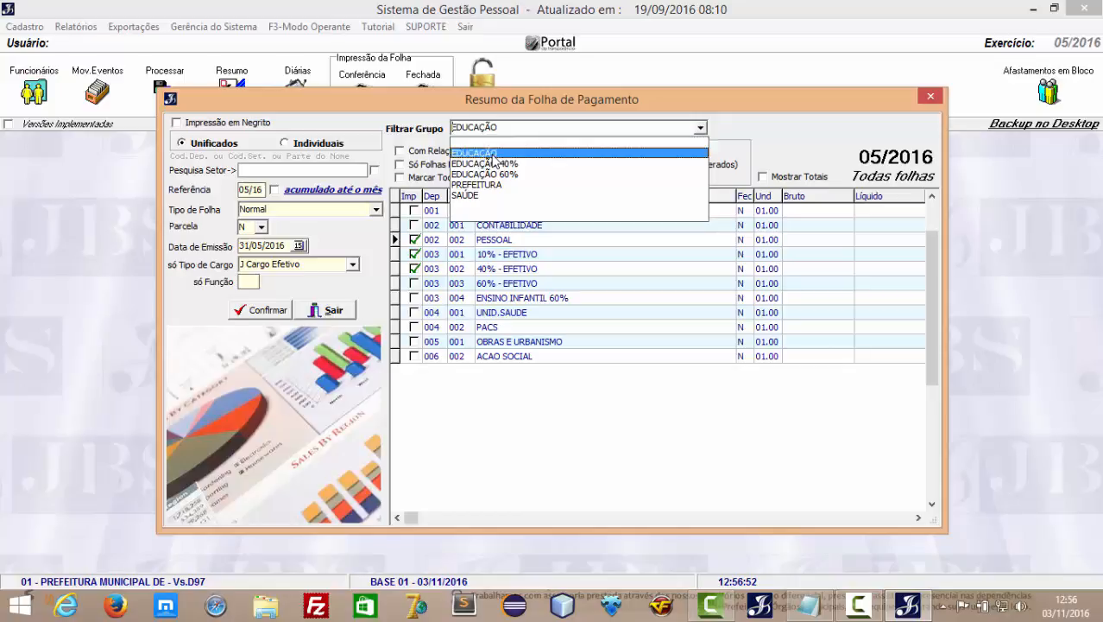
click(702, 128)
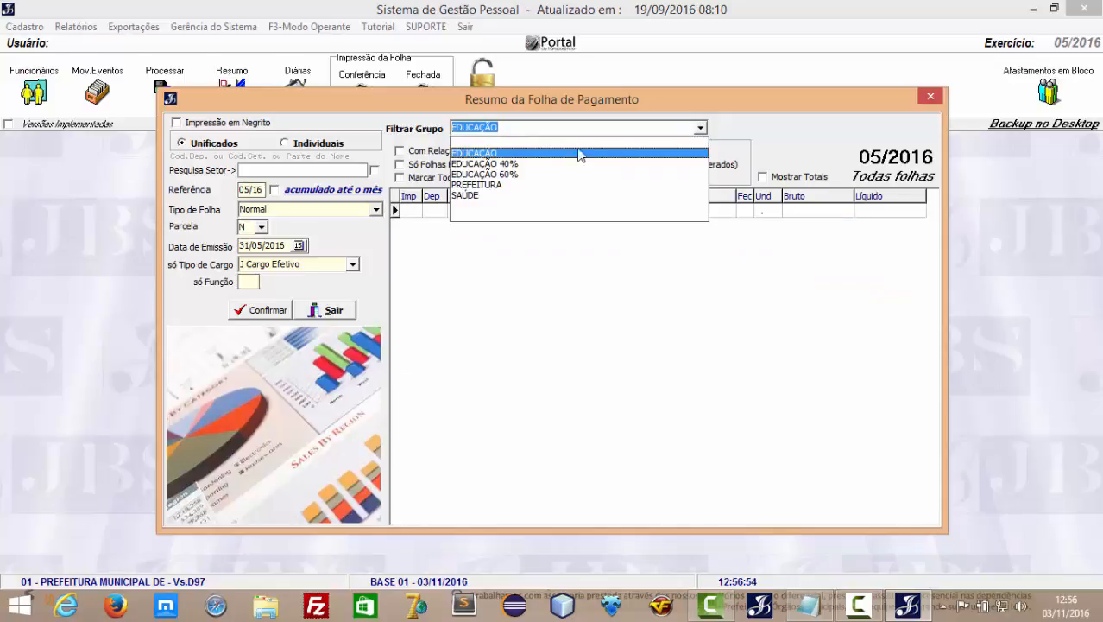
click(513, 174)
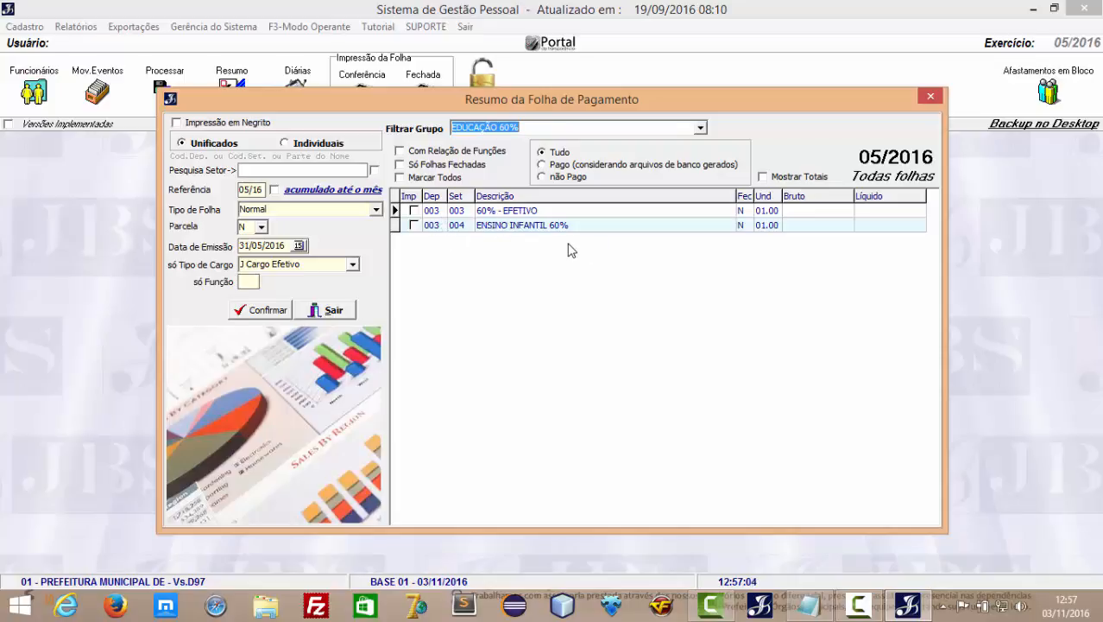
click(401, 152)
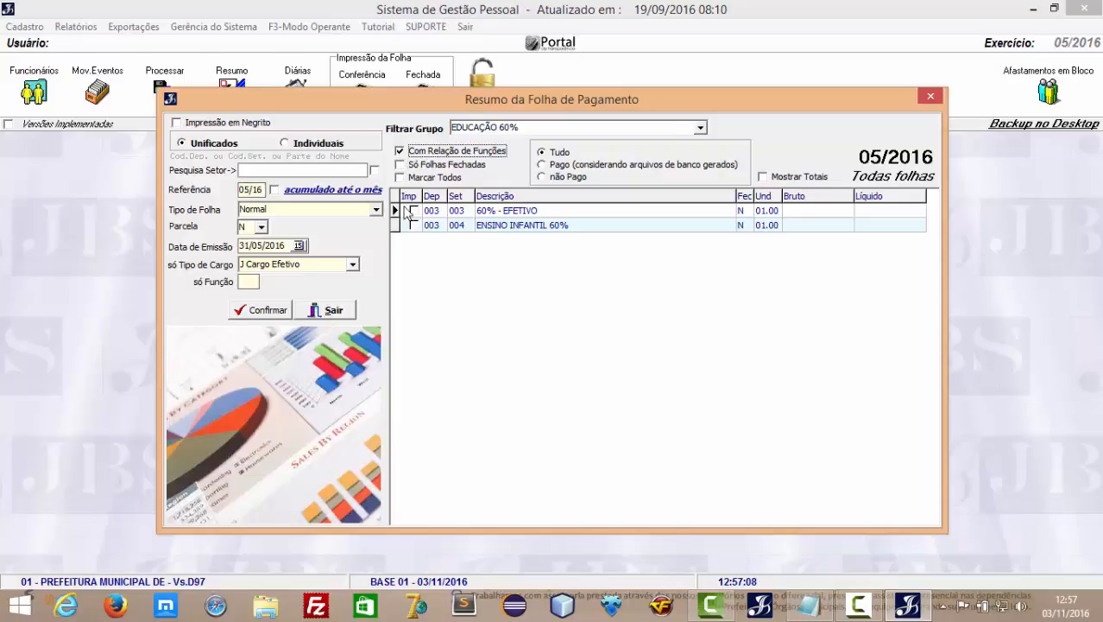
click(415, 212)
click(413, 225)
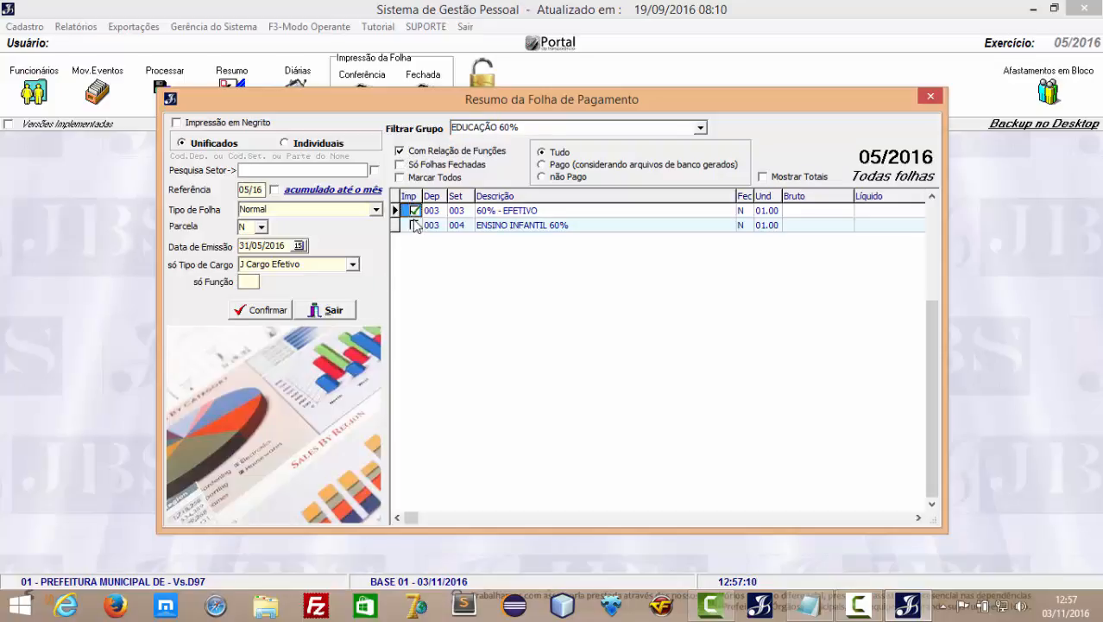
click(270, 310)
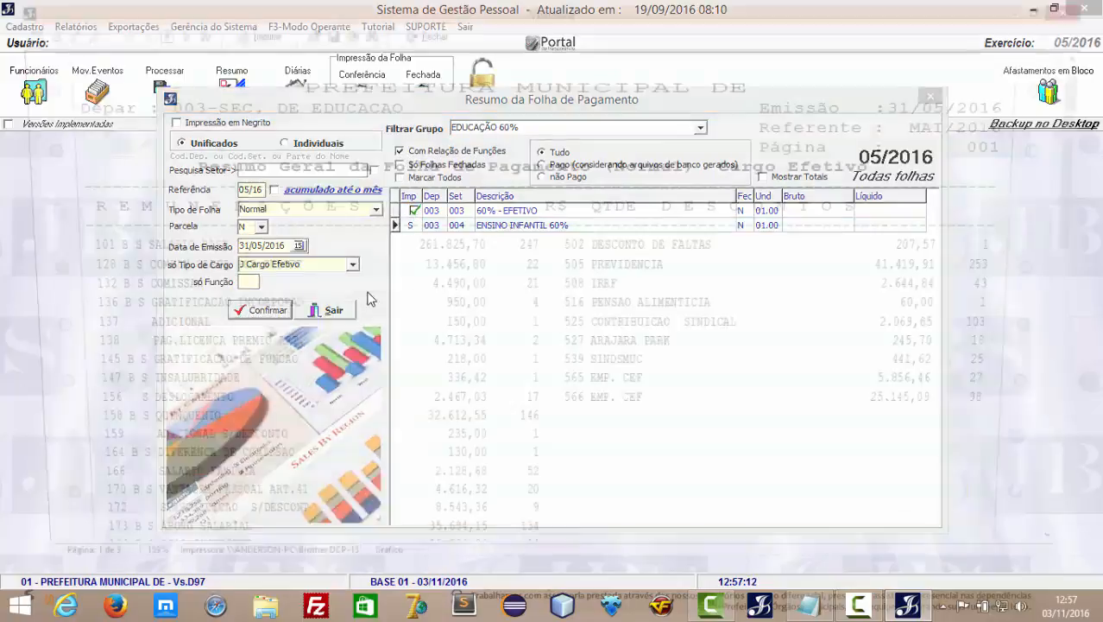
Review the per-function table on the last page (253 employees, 399.551,10 gross), then close the preview.
scroll(341, 402, down, 15)
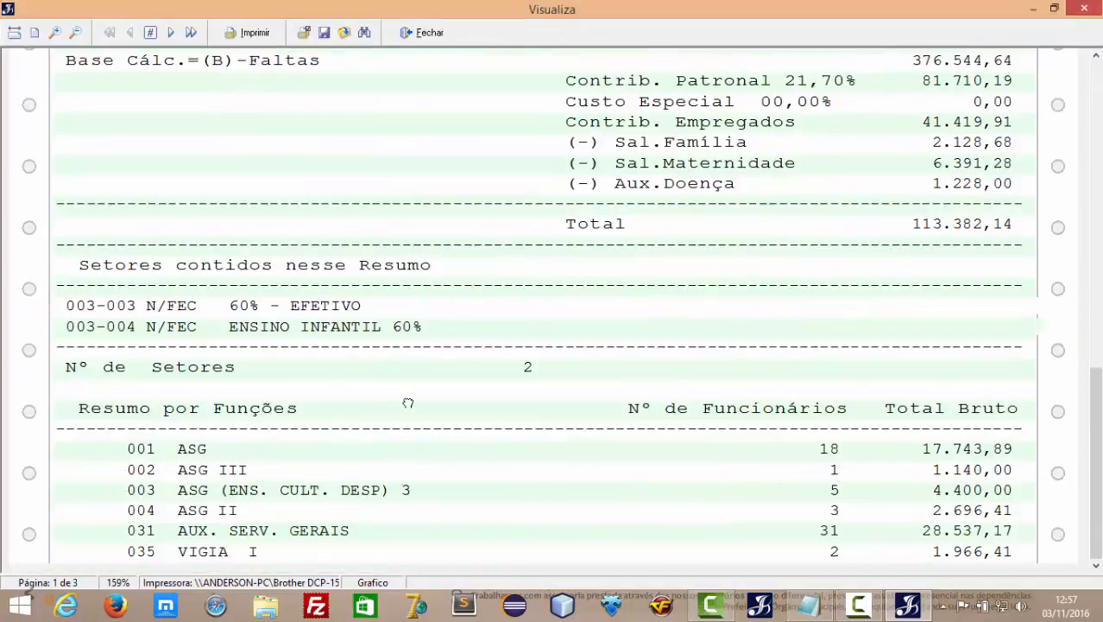
scroll(207, 445, down, 3)
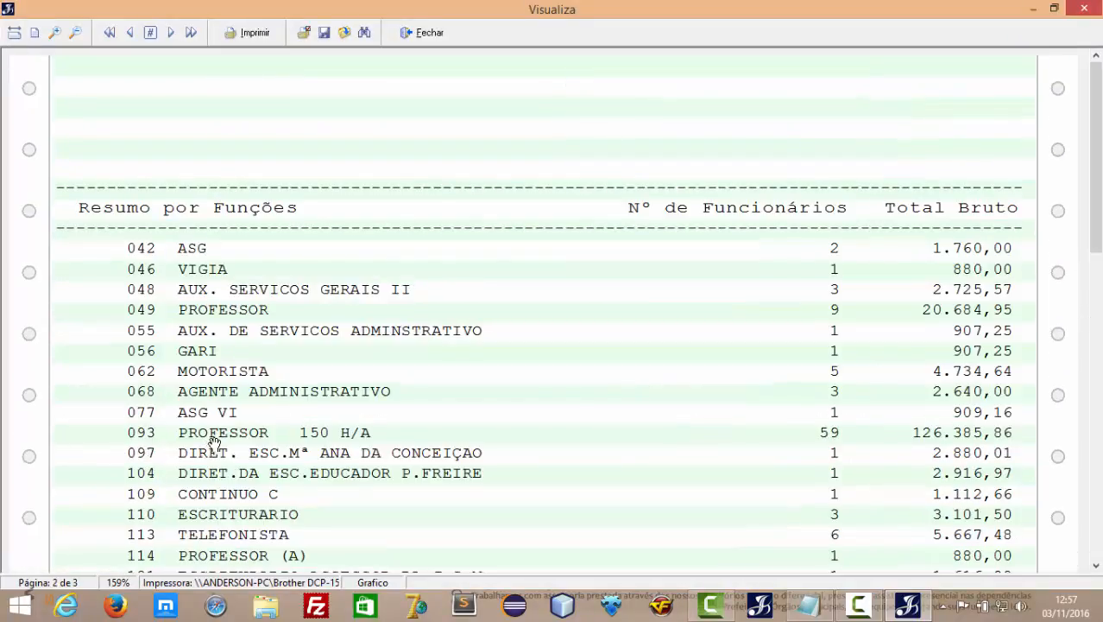
click(171, 32)
scroll(268, 345, down, 10)
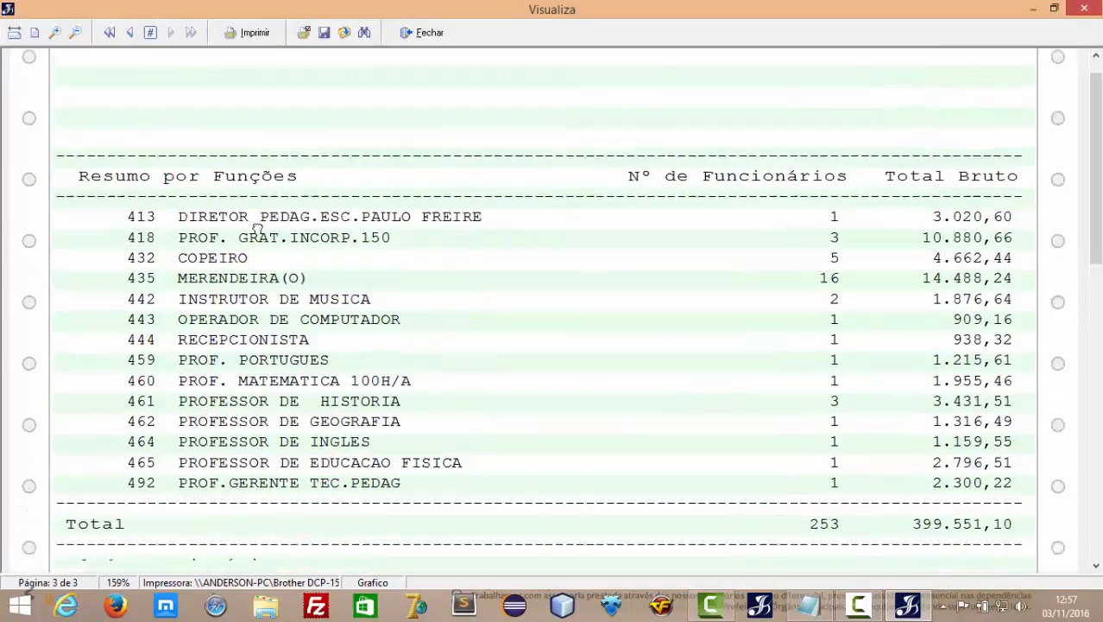
scroll(256, 300, up, 3)
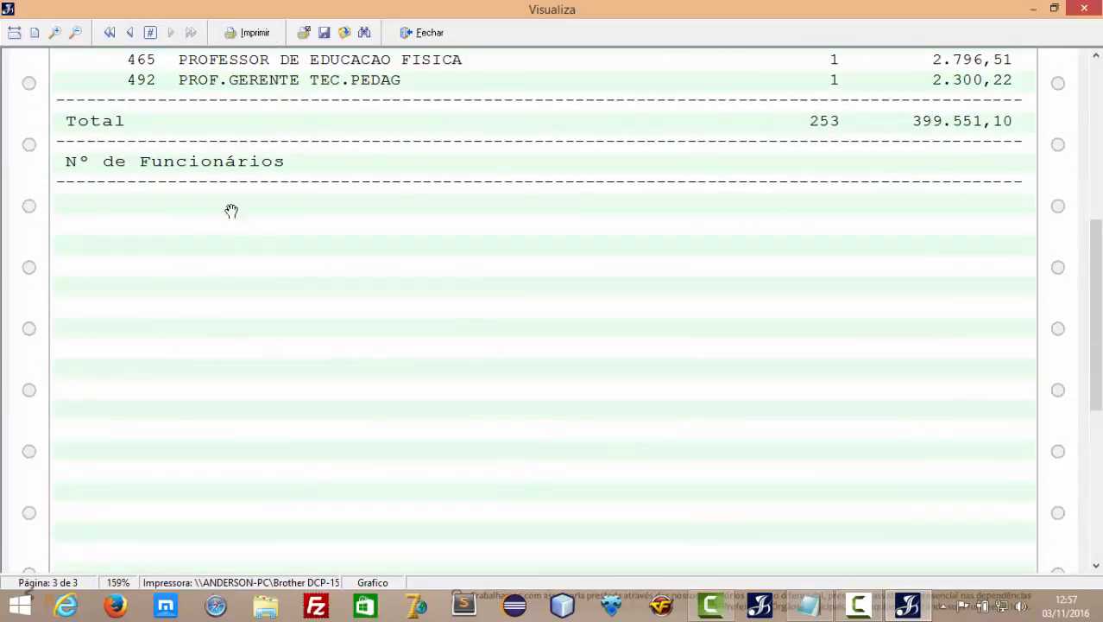
scroll(242, 225, up, 5)
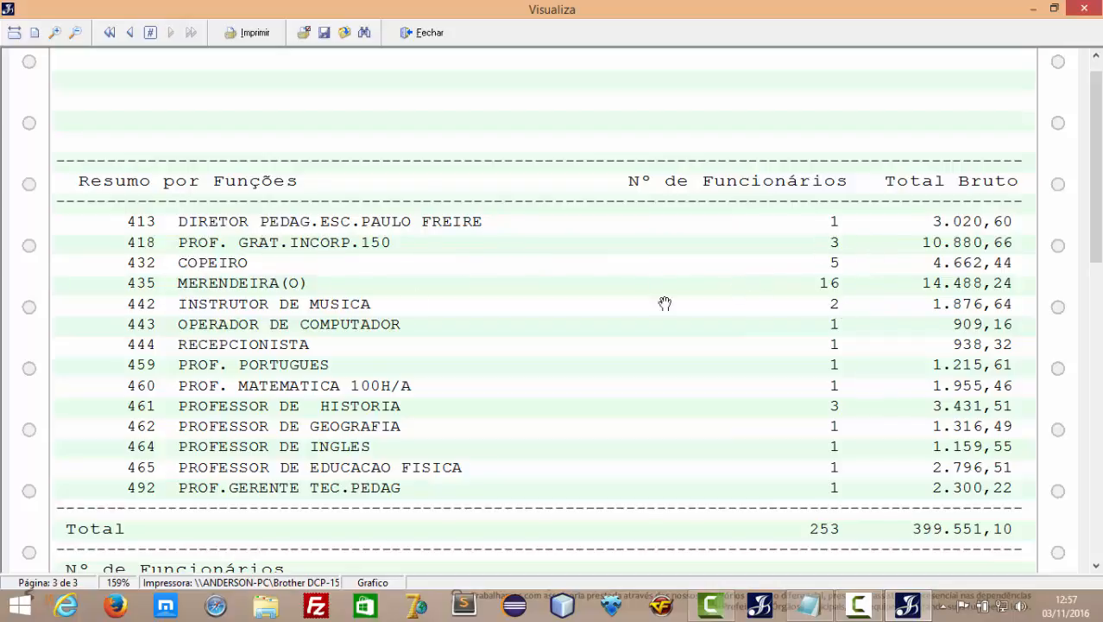
click(424, 36)
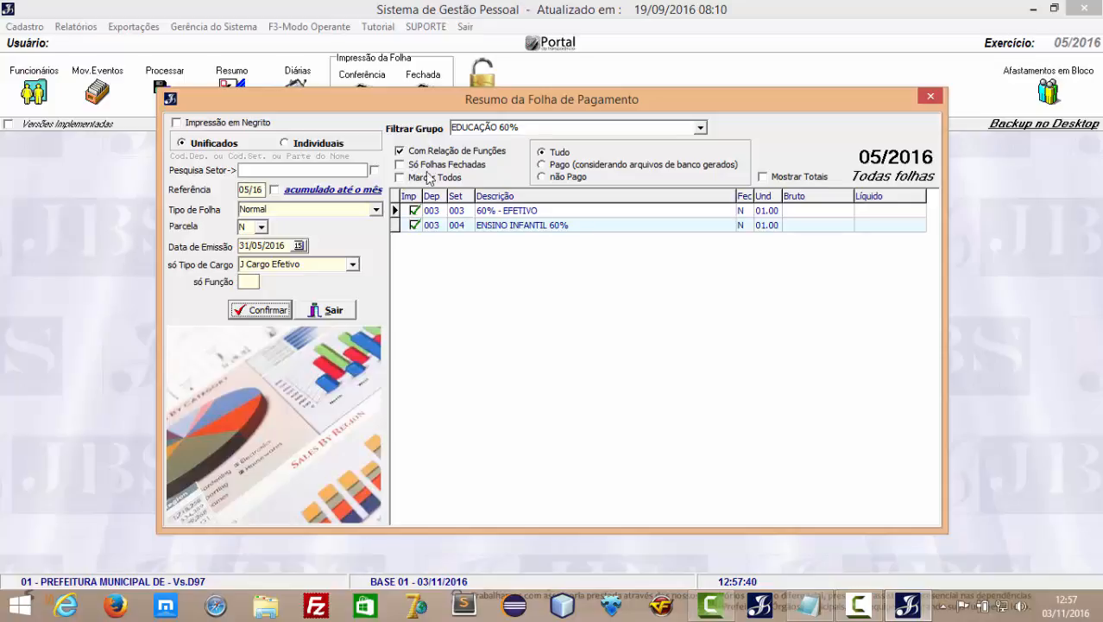
Generate Individuais per-sector summaries, page through all three pages, and close the preview.
click(286, 143)
click(262, 309)
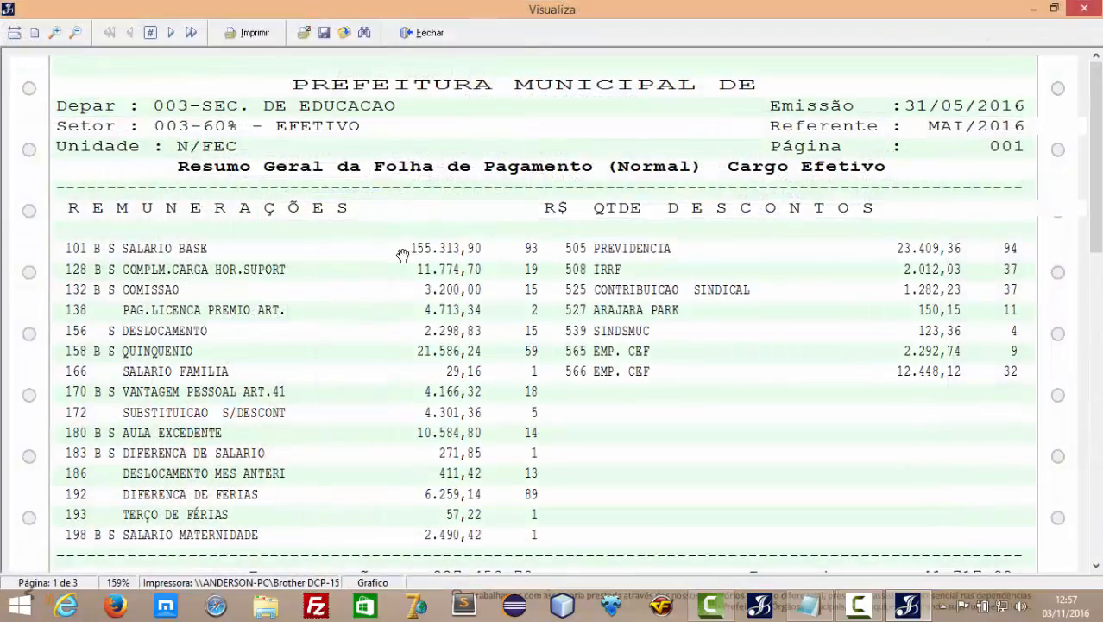
click(171, 33)
click(171, 33)
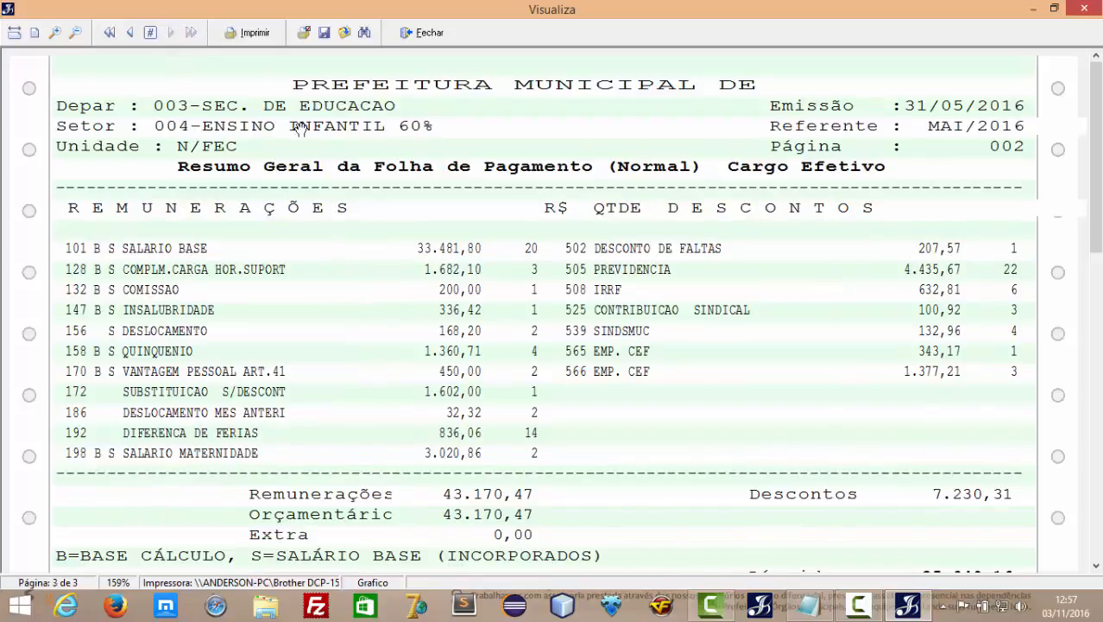
click(423, 34)
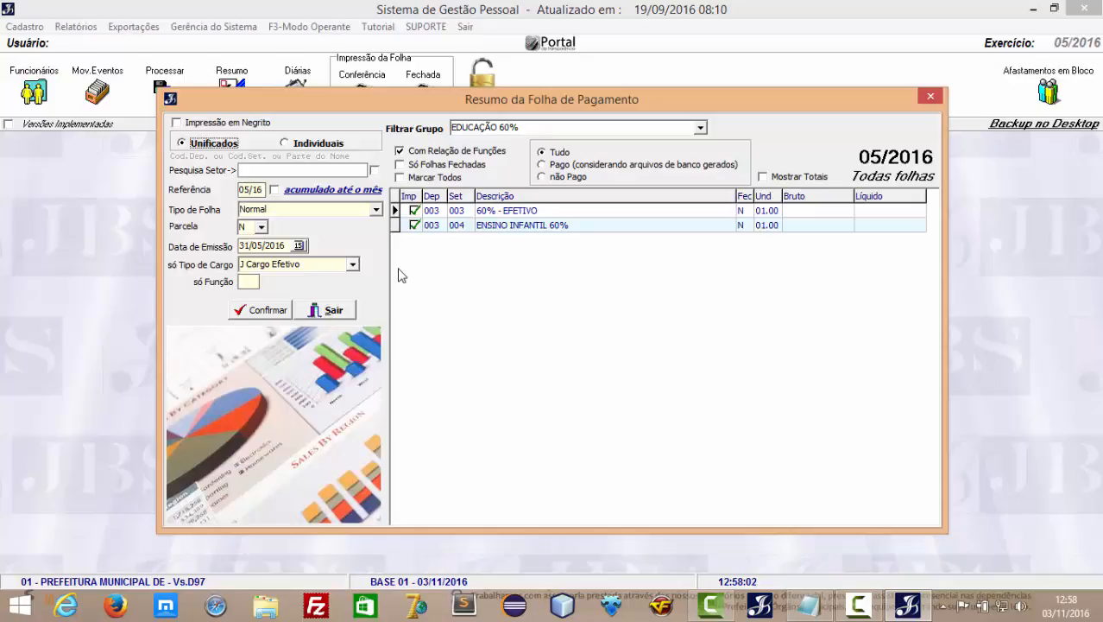
Keep J Cargo Efetivo as the cargo filter and exit Resumo da Folha de Pagamento.
click(353, 264)
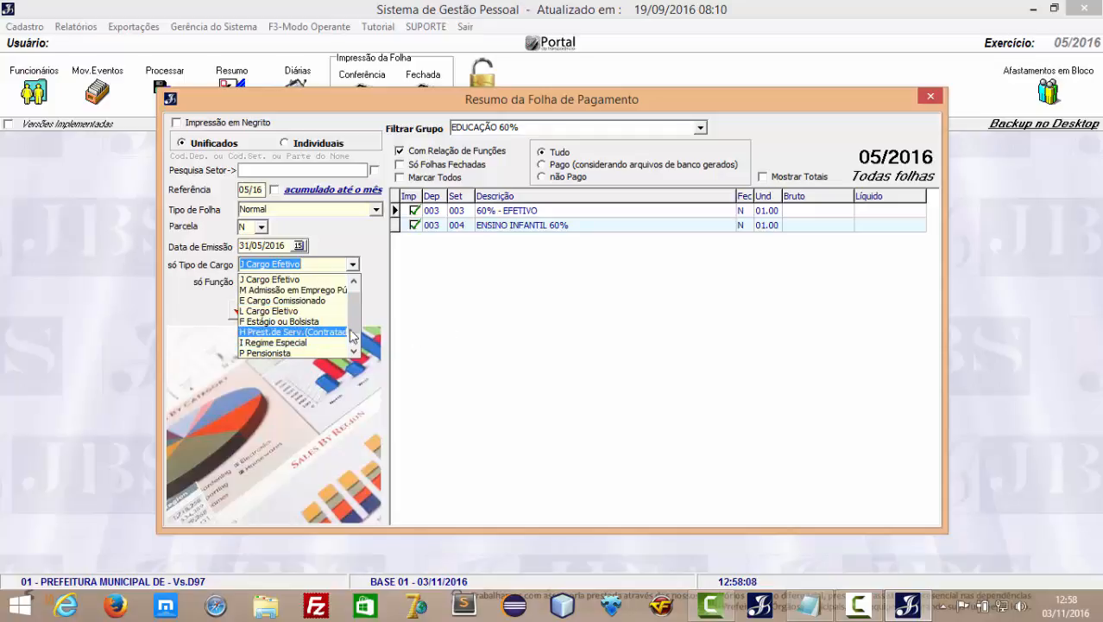
click(631, 326)
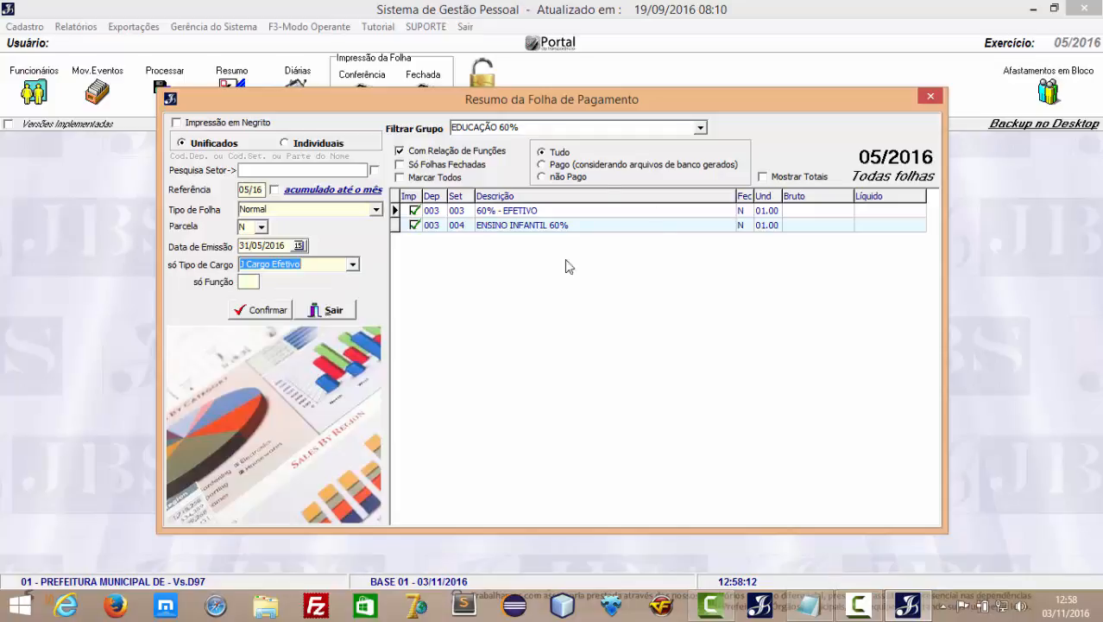
click(333, 310)
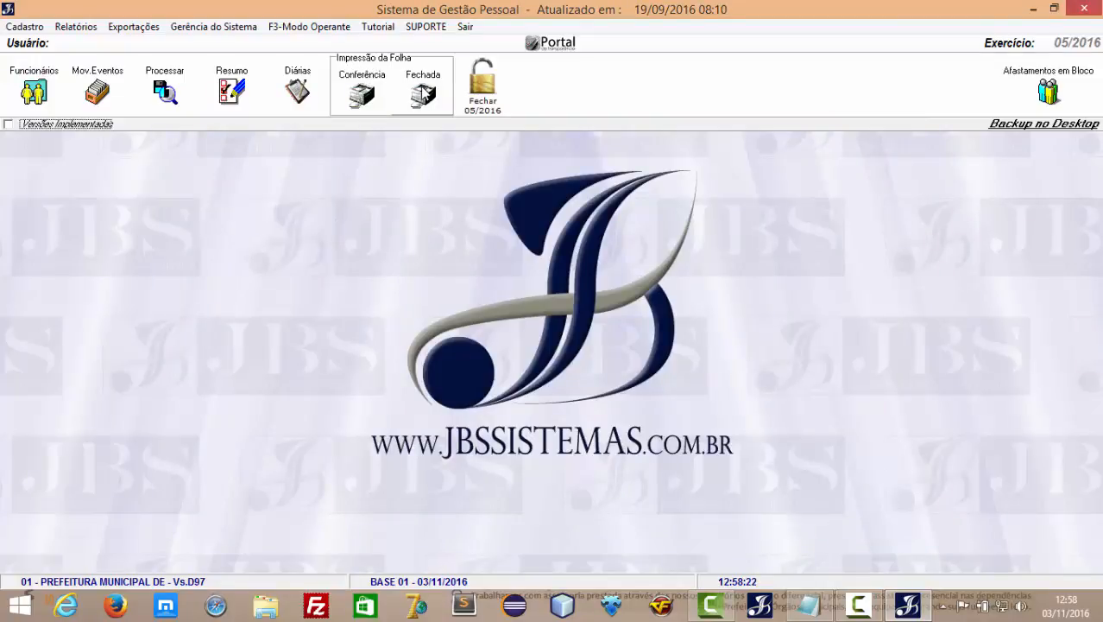
Open the Conferência listing of unclosed 05/2016 sheets and mark PESSOAL for printing.
click(374, 95)
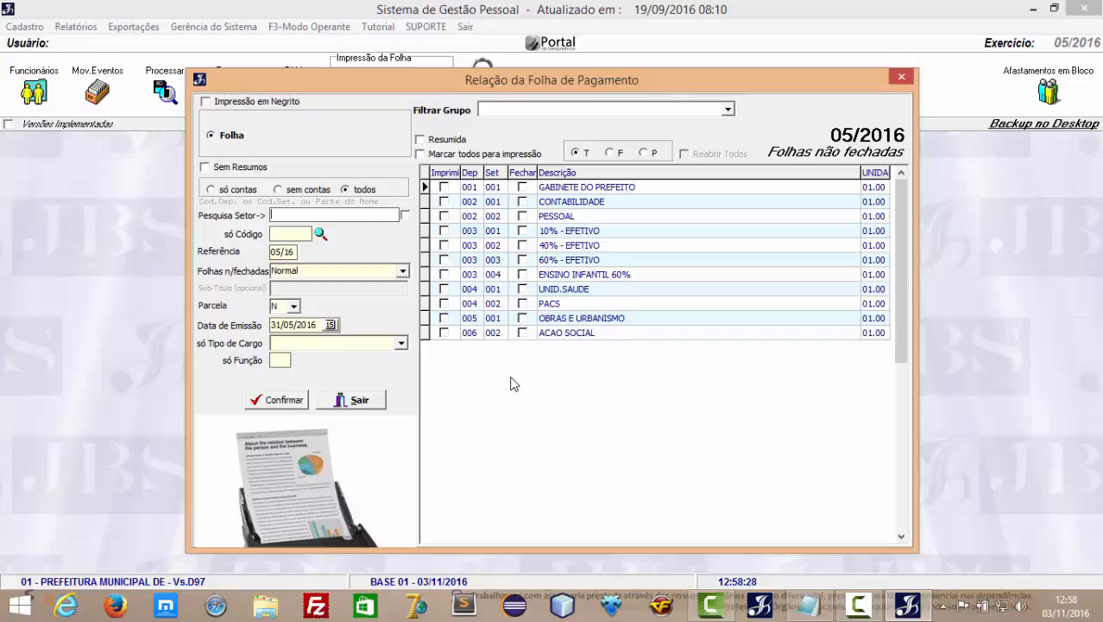
click(445, 217)
Generate the MAI/2016 PESSOAL Folha para Conferência and scroll through its 6-page preview.
click(286, 399)
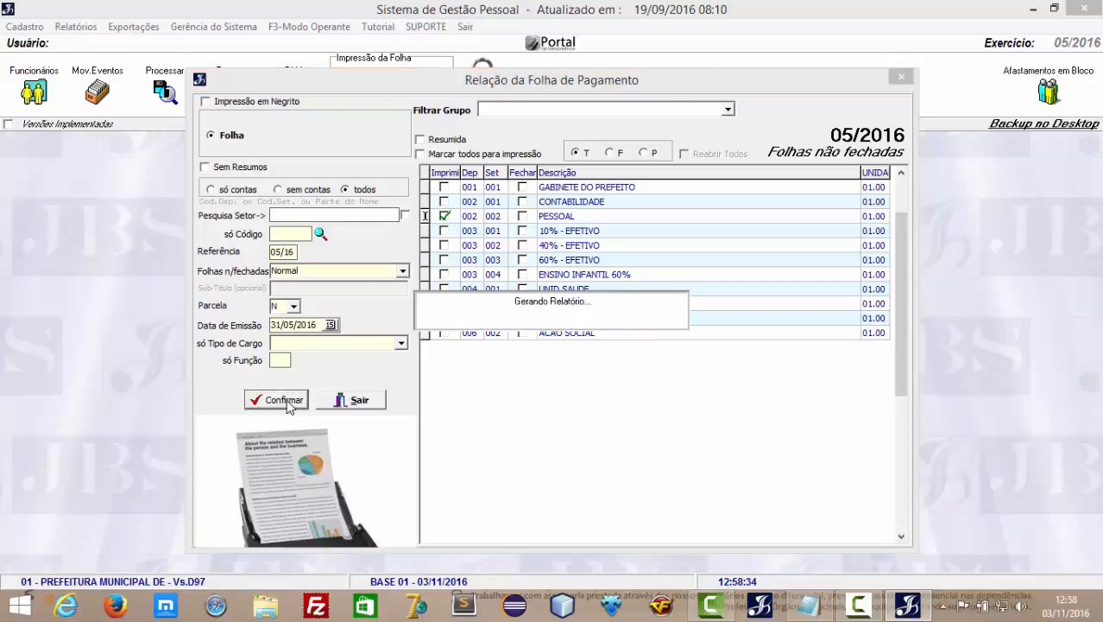
scroll(427, 449, down, 2)
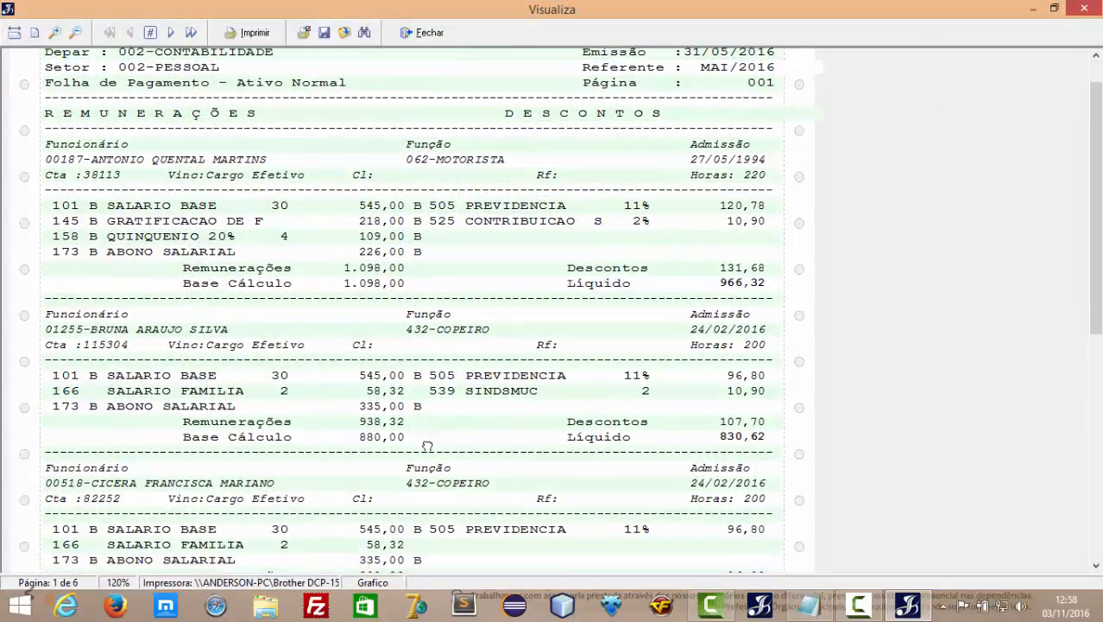
scroll(406, 346, up, 2)
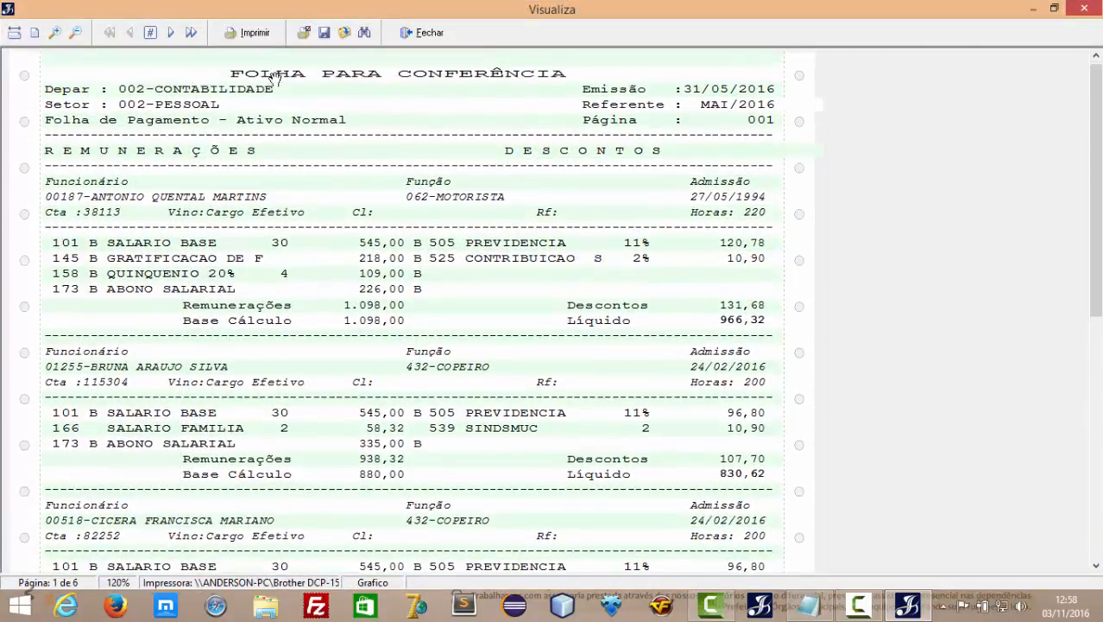
scroll(366, 183, up, 1)
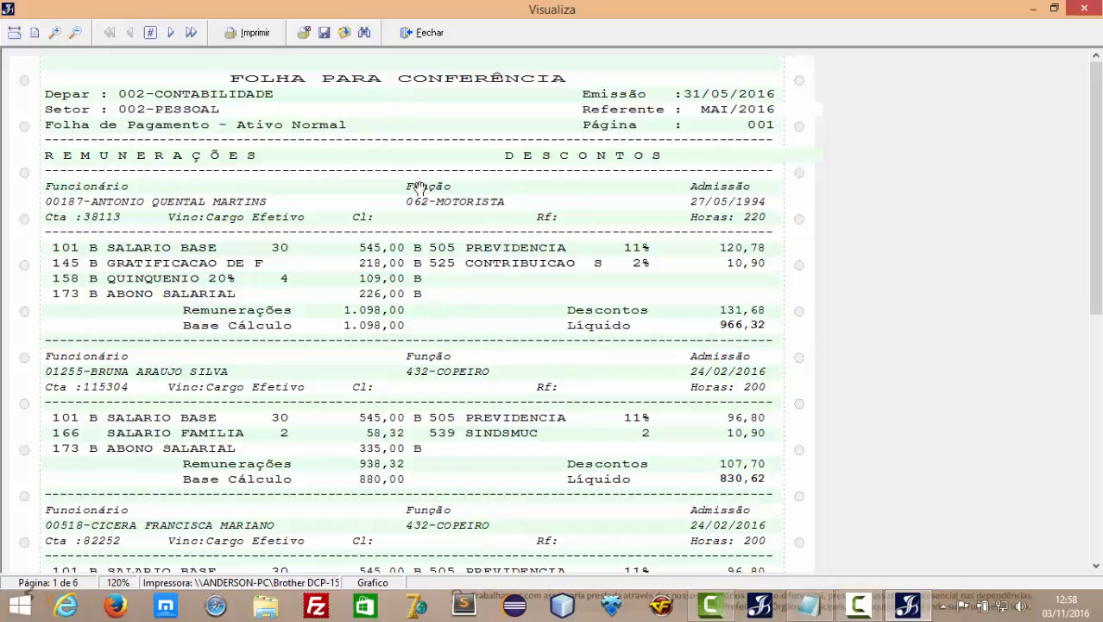
scroll(450, 287, down, 3)
Close the check report preview and keep Normal as the unclosed-sheet type.
click(421, 35)
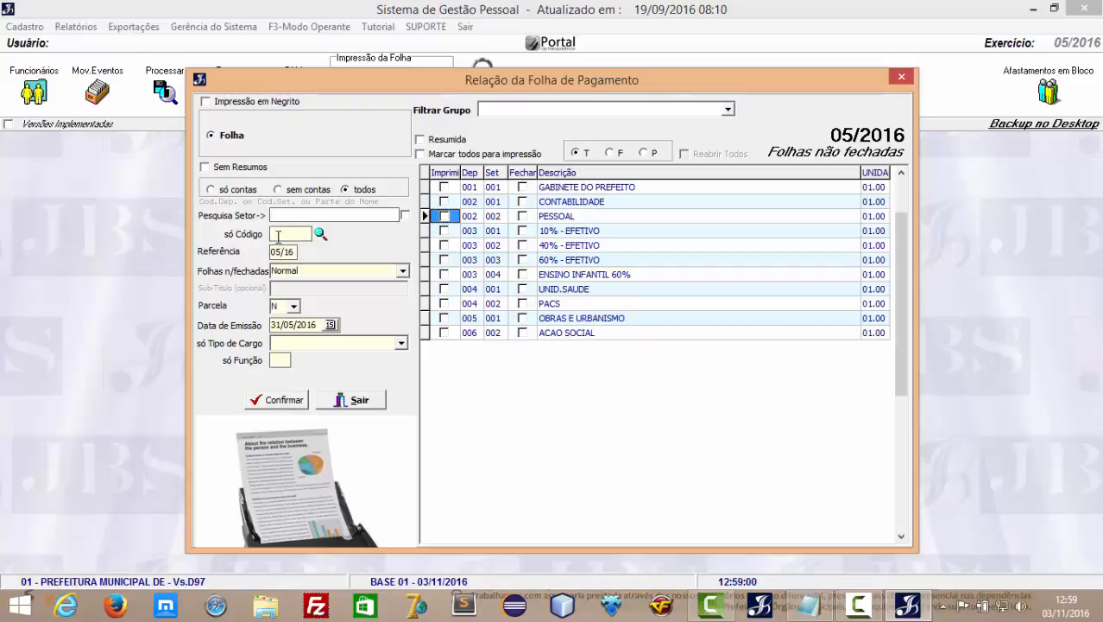
click(402, 270)
click(403, 285)
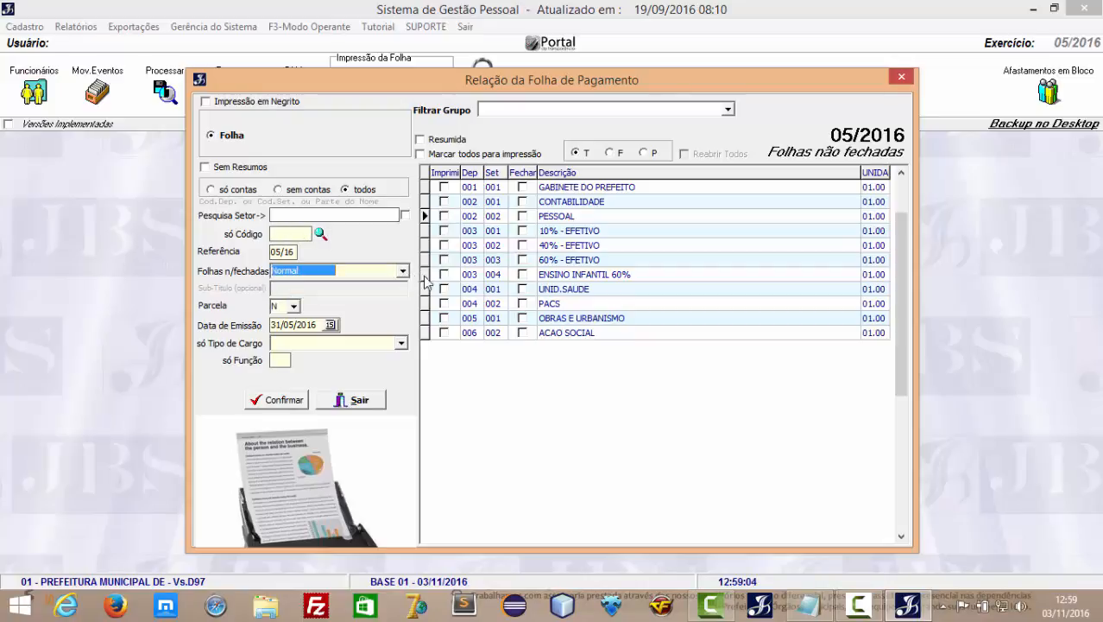
click(403, 270)
click(374, 273)
click(402, 271)
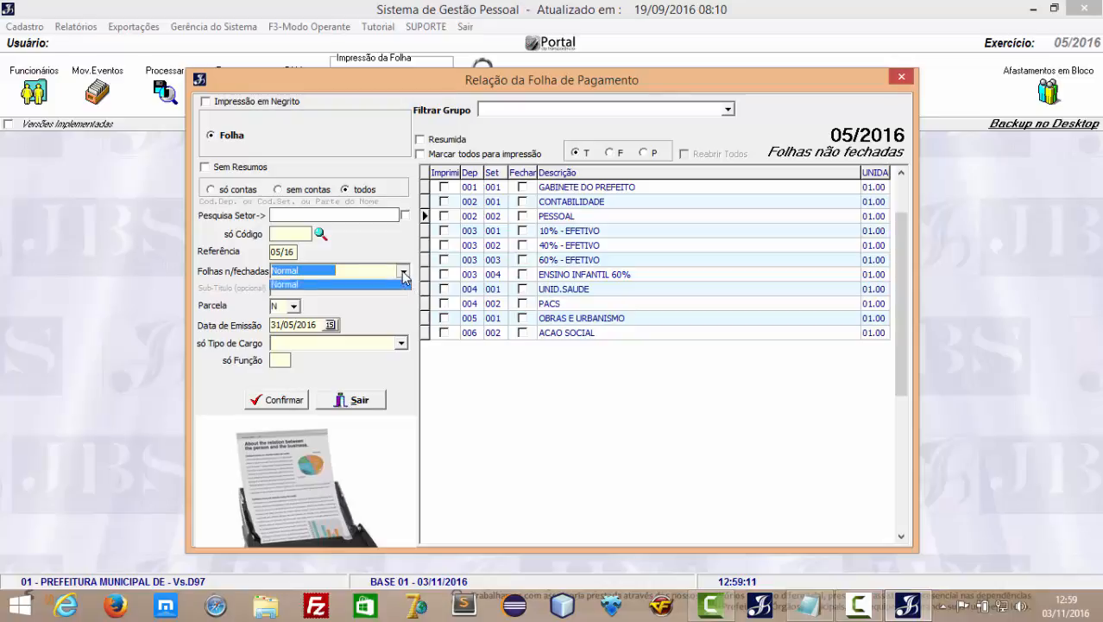
click(365, 316)
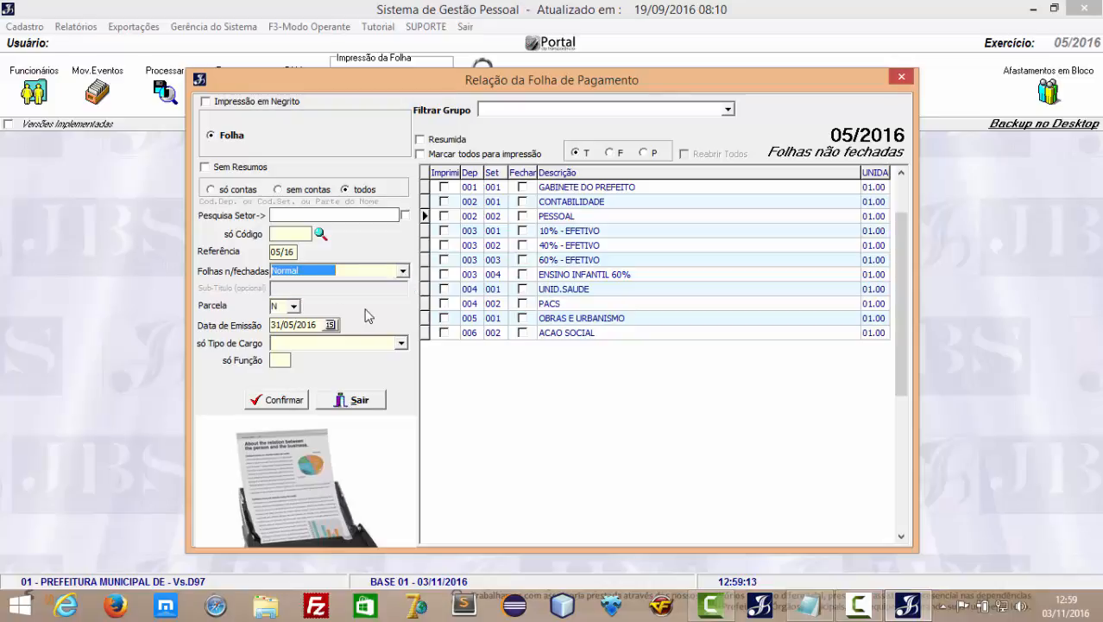
Restrict the payroll listing's cargo type to J Cargo Efetivo.
click(402, 343)
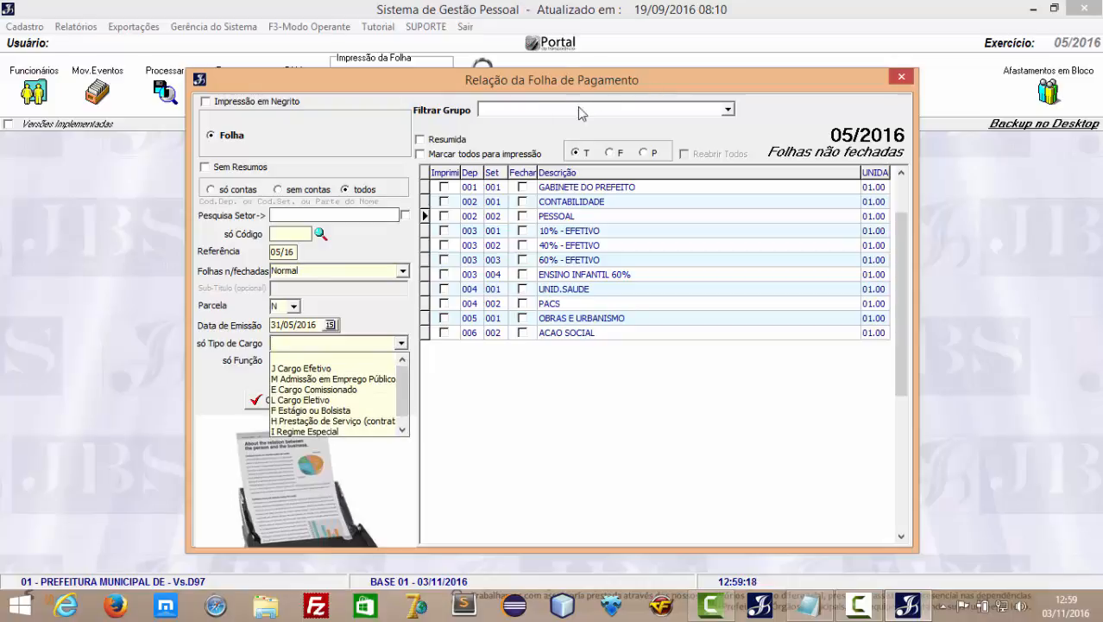
click(403, 344)
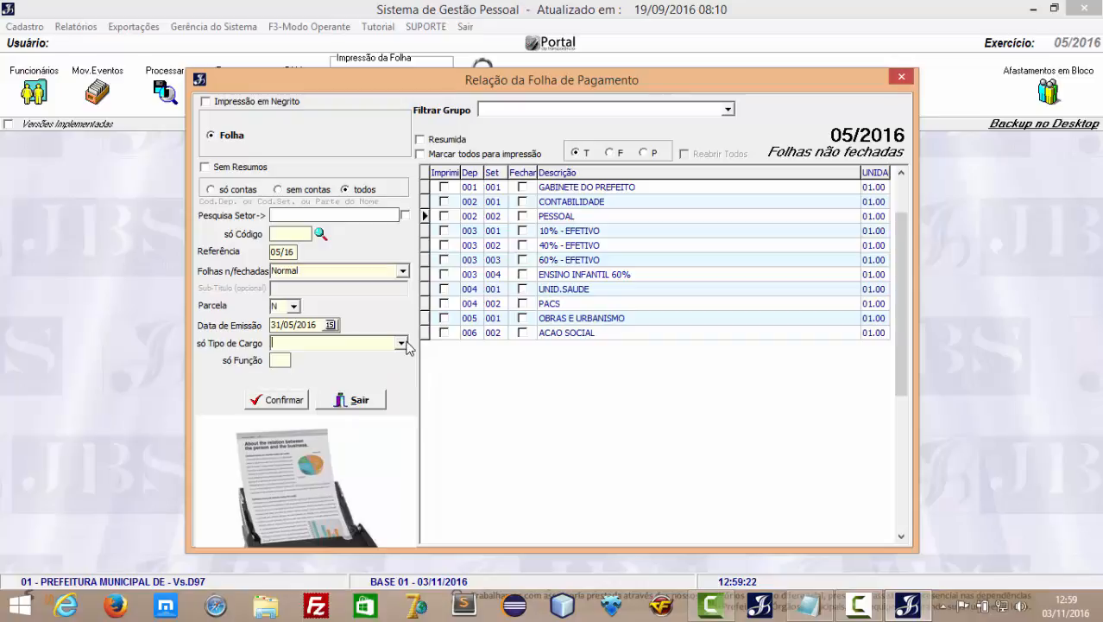
click(403, 344)
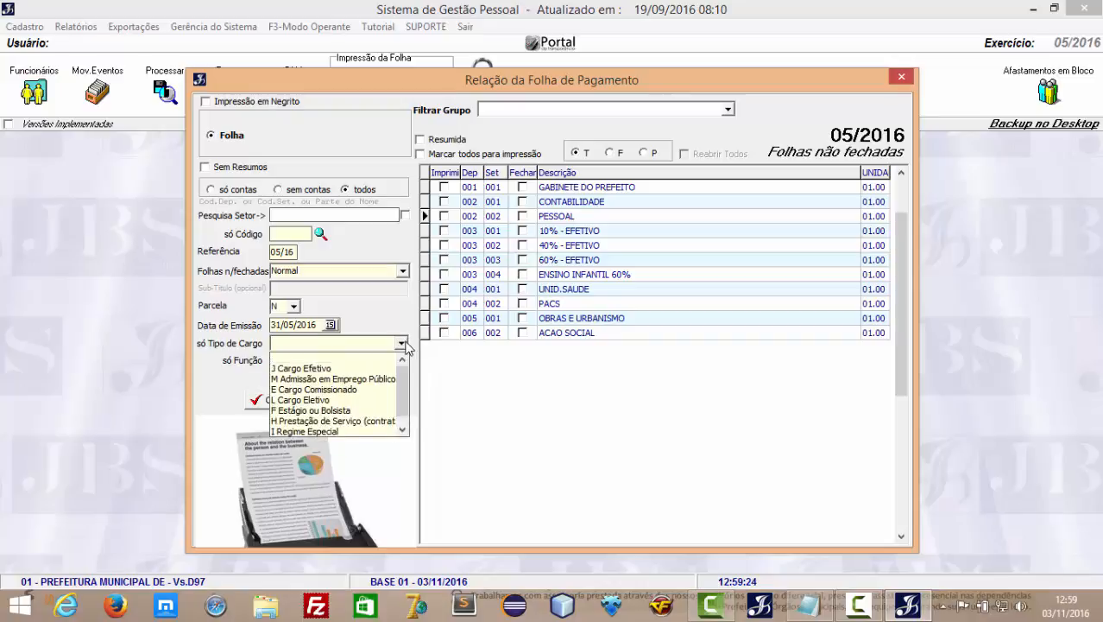
click(349, 368)
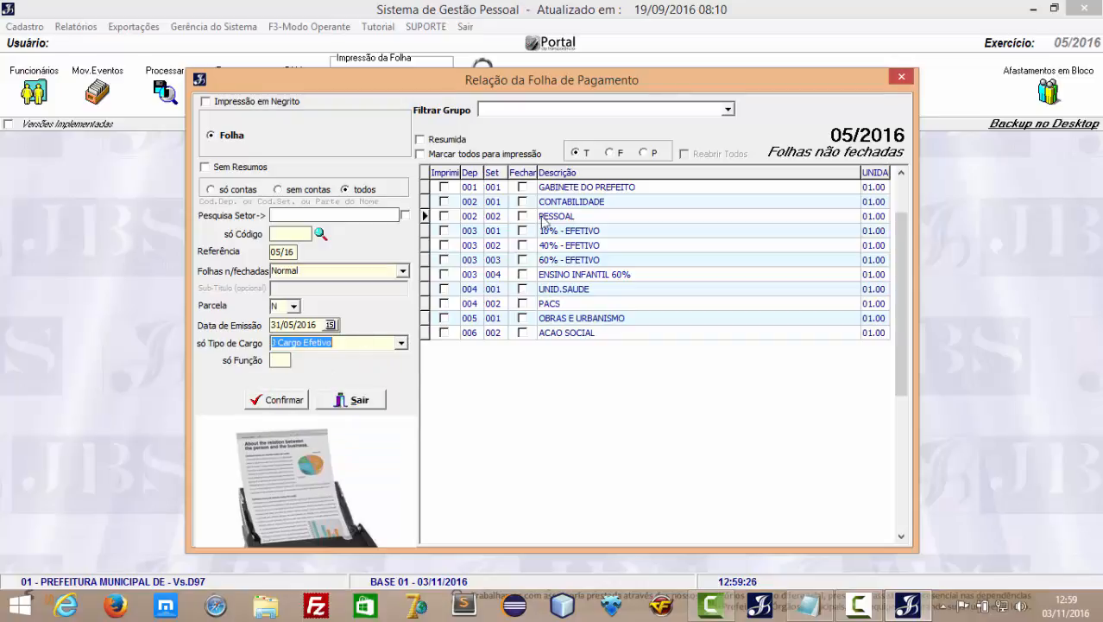
Mark all sheets, preview the 118-page Cargo Efetivo check report, page forward, then exit.
click(419, 154)
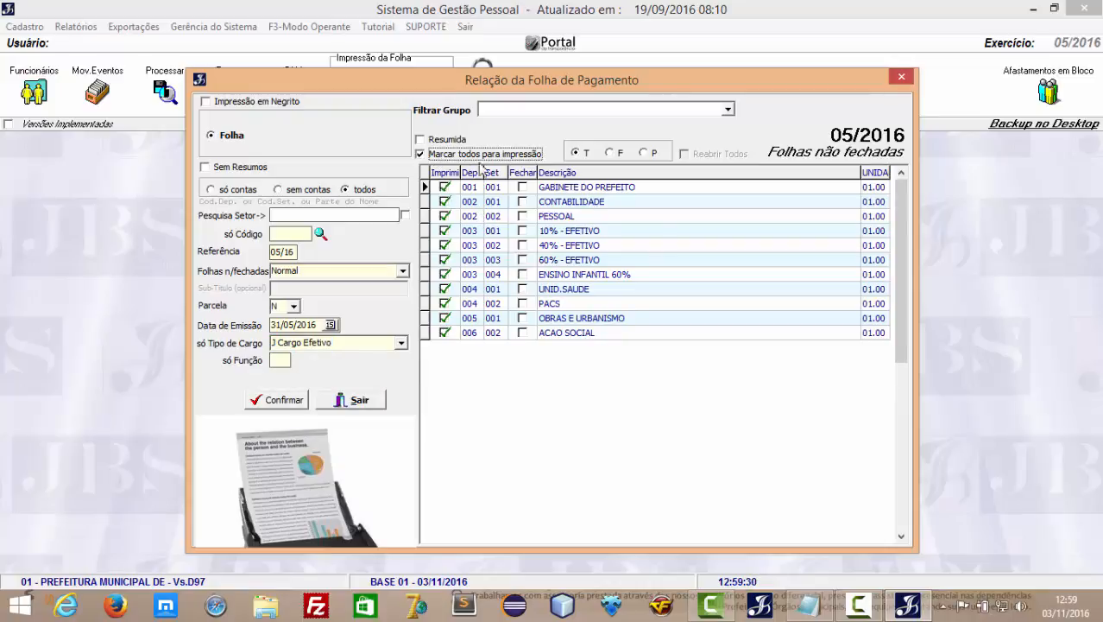
click(278, 399)
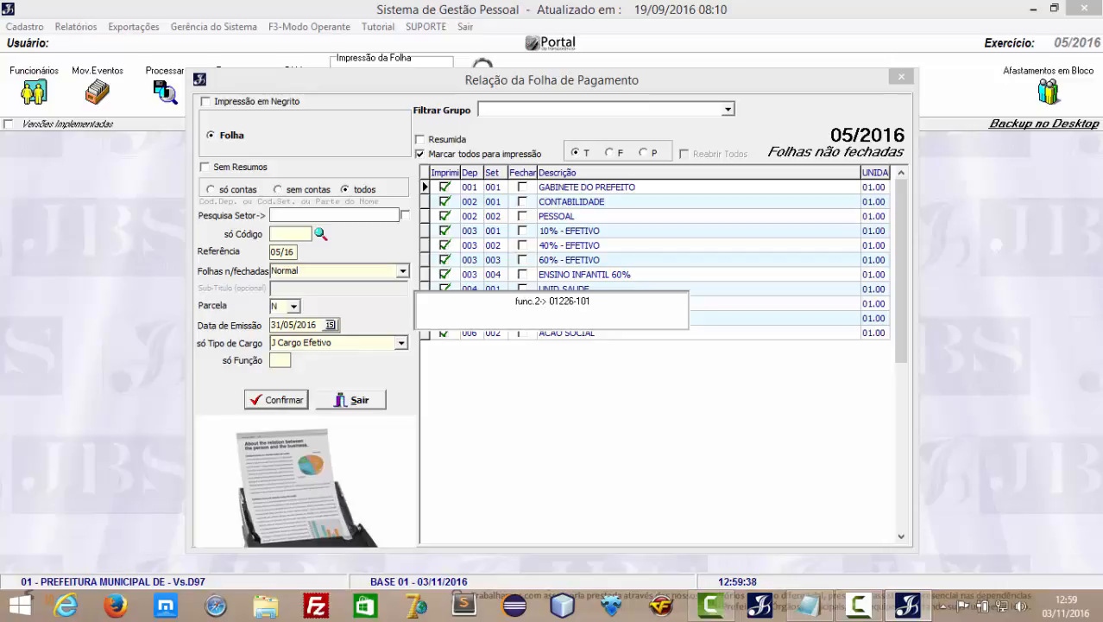
scroll(364, 368, down, 10)
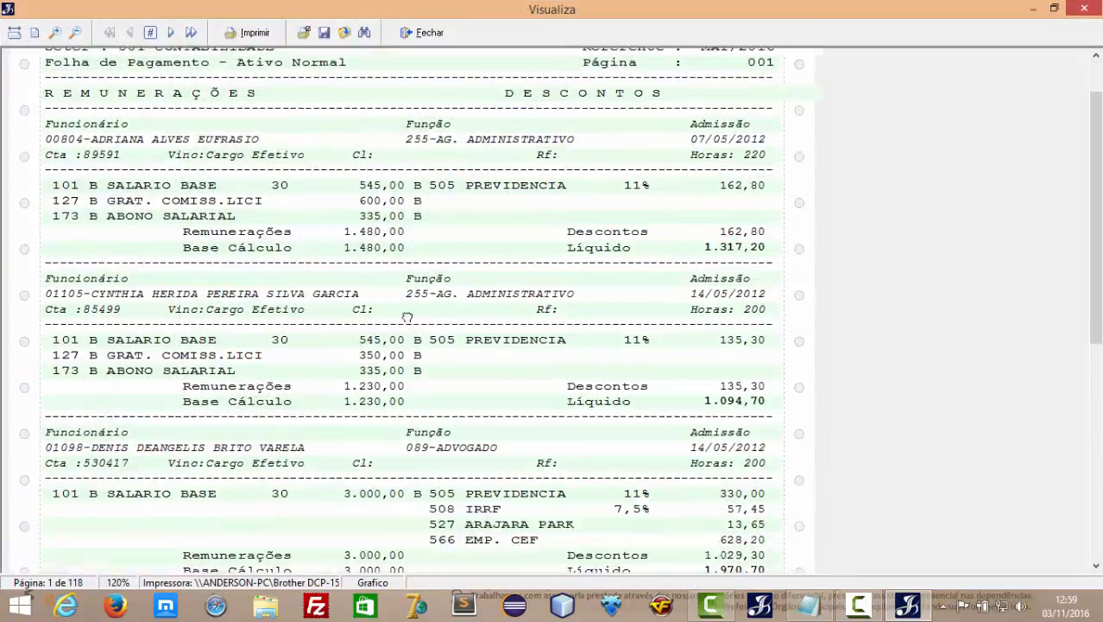
click(169, 33)
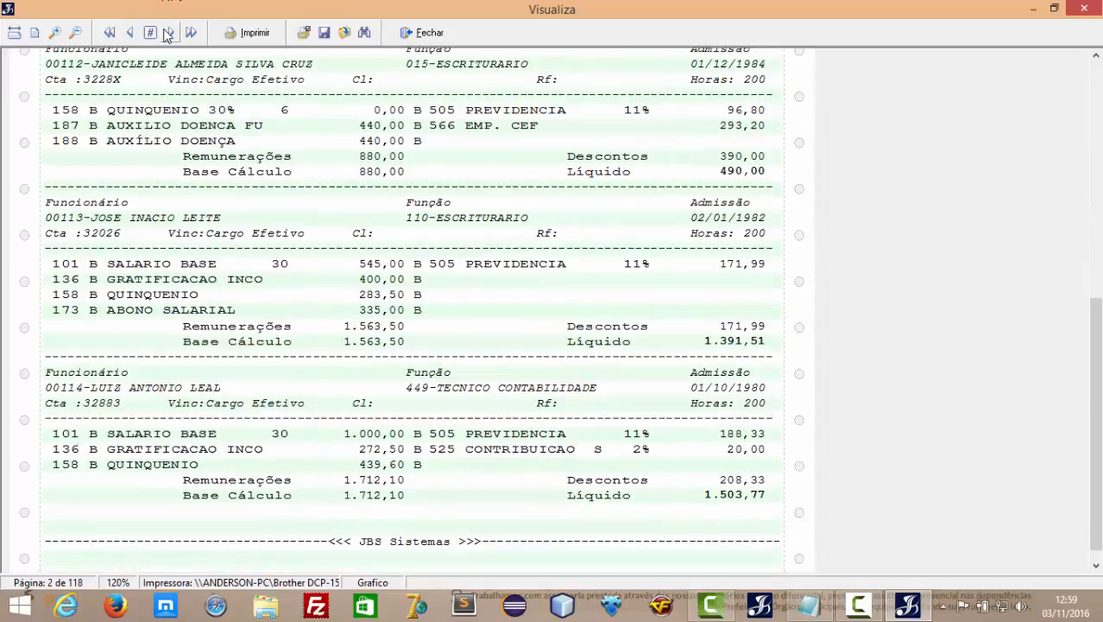
click(168, 32)
click(168, 33)
click(169, 33)
click(169, 33)
click(169, 33)
click(422, 32)
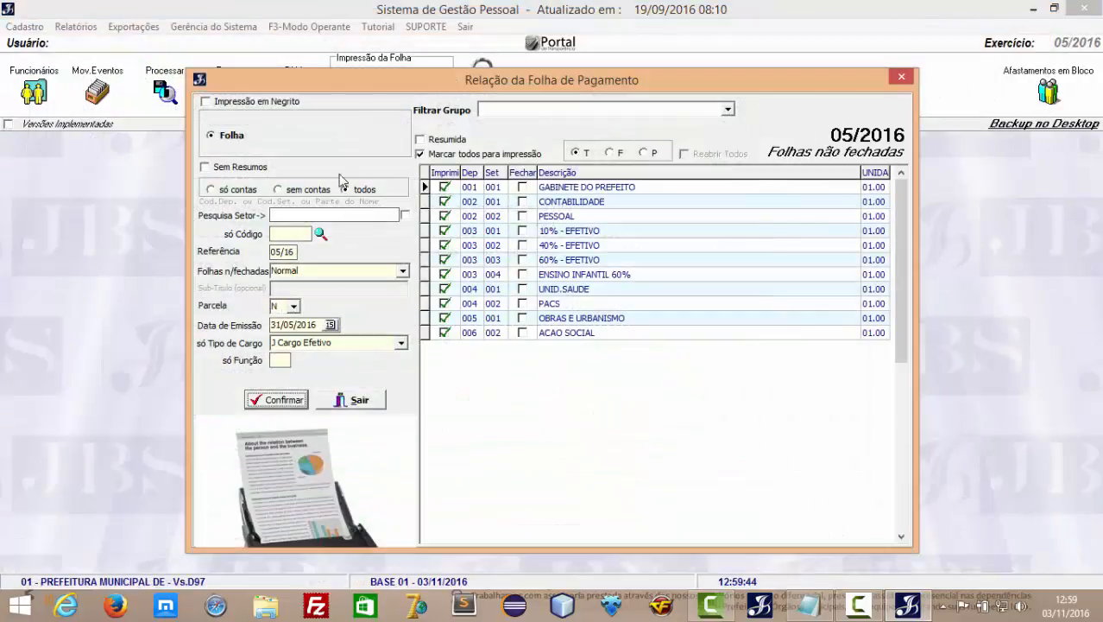
click(366, 405)
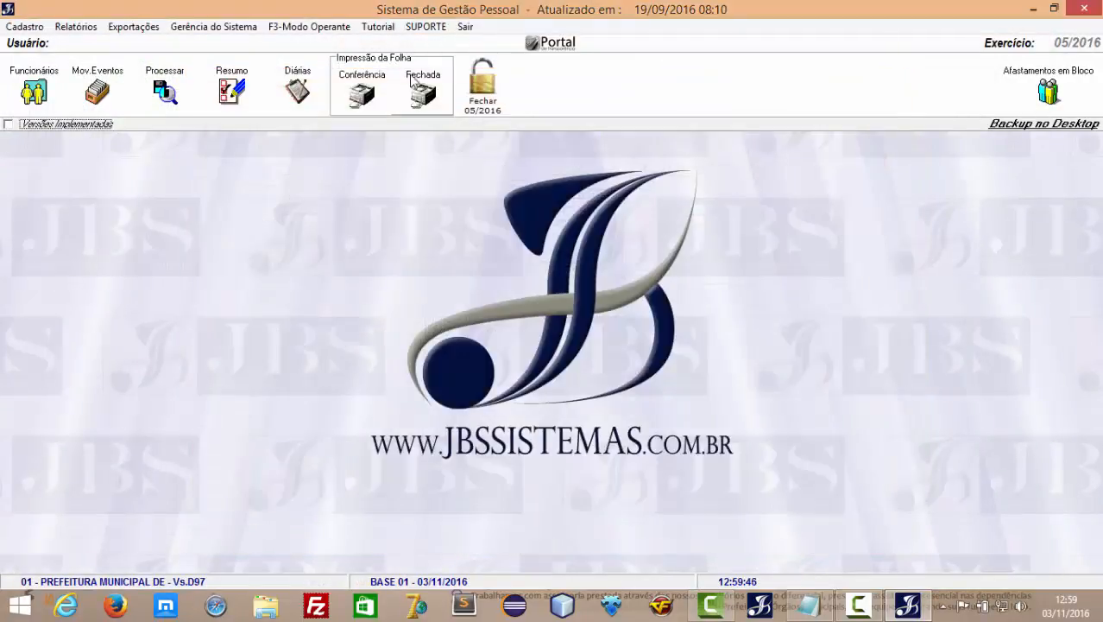
click(422, 94)
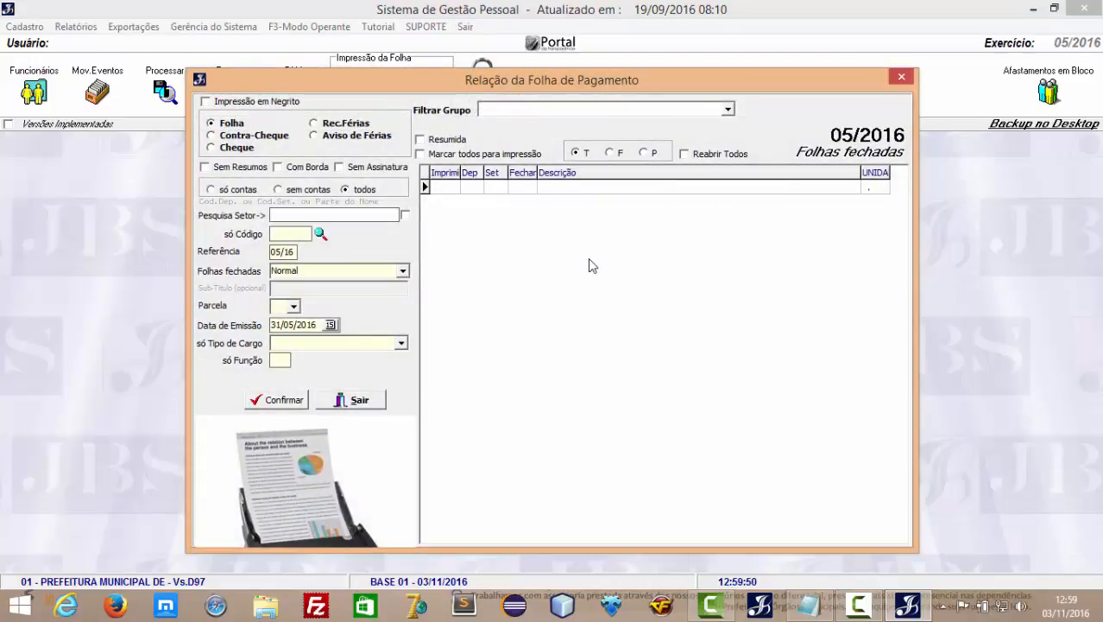
click(366, 404)
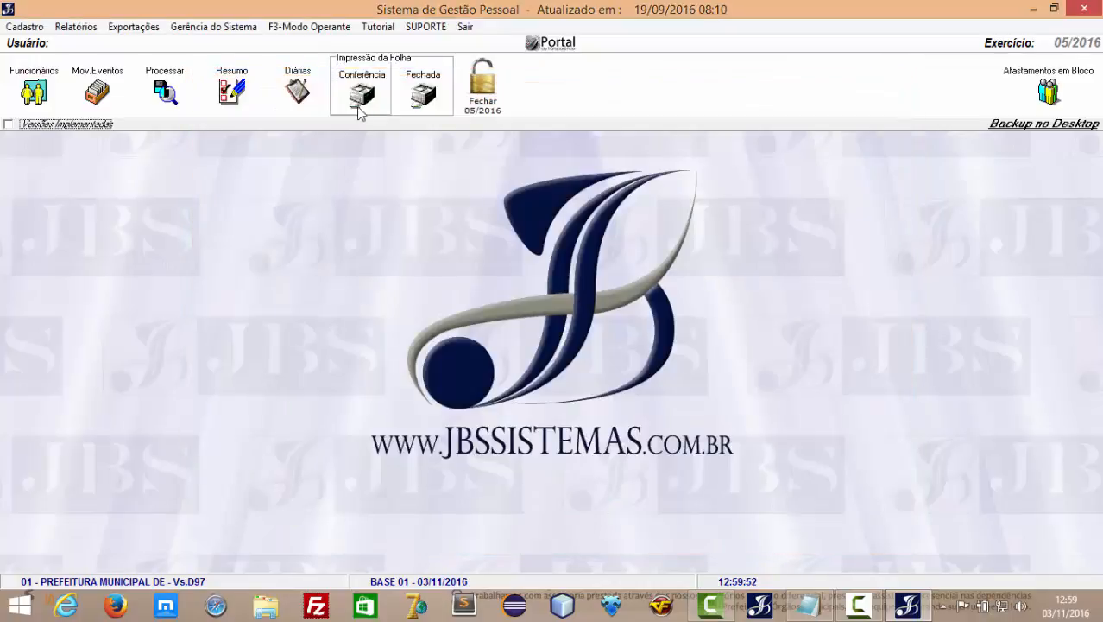
click(361, 94)
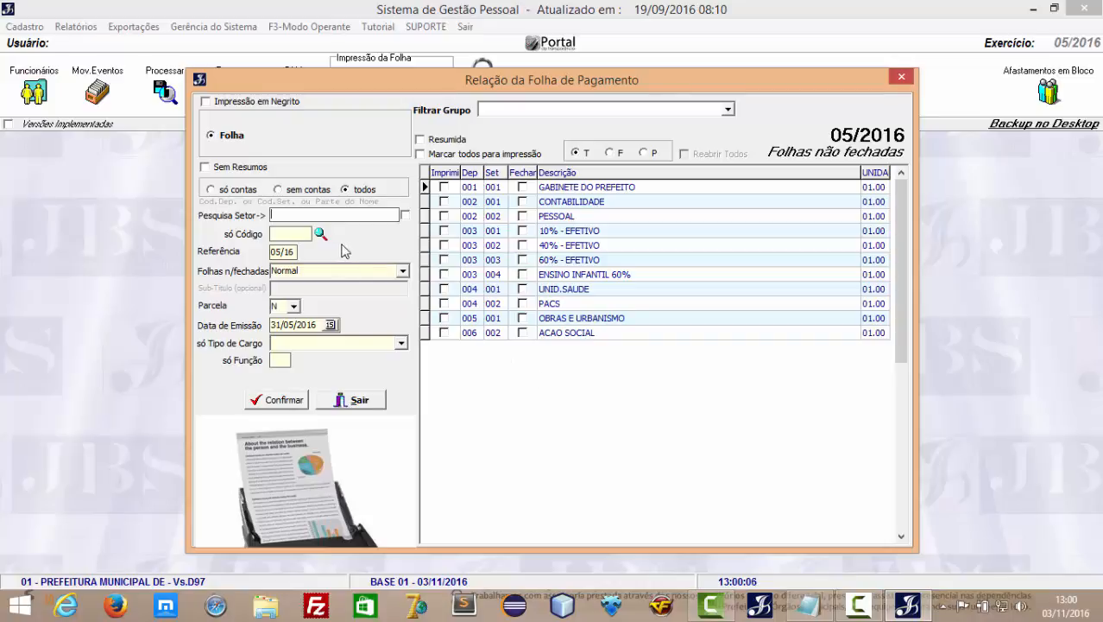
click(352, 400)
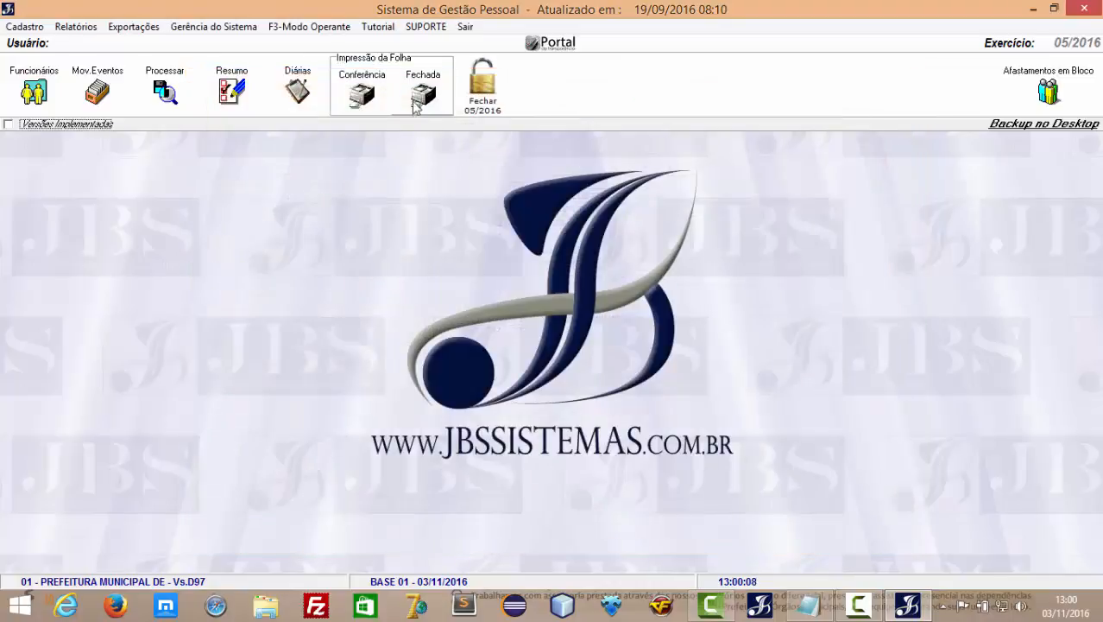
click(422, 94)
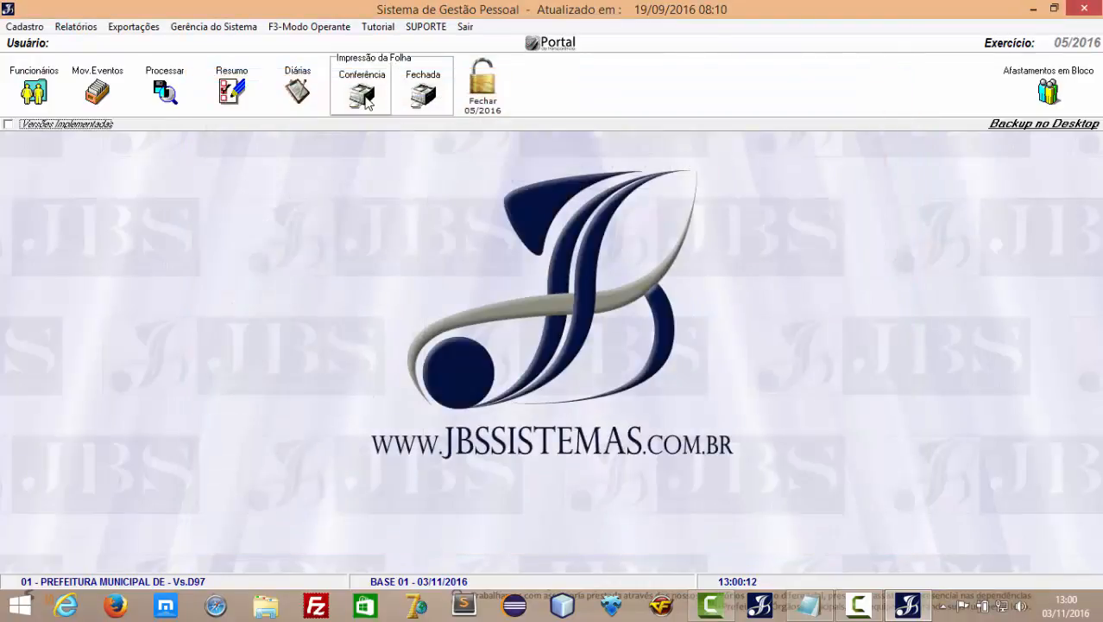
Close PESSOAL's 05/2016 payroll with payment date 31/05/2016, then open the Fechada print list.
click(363, 95)
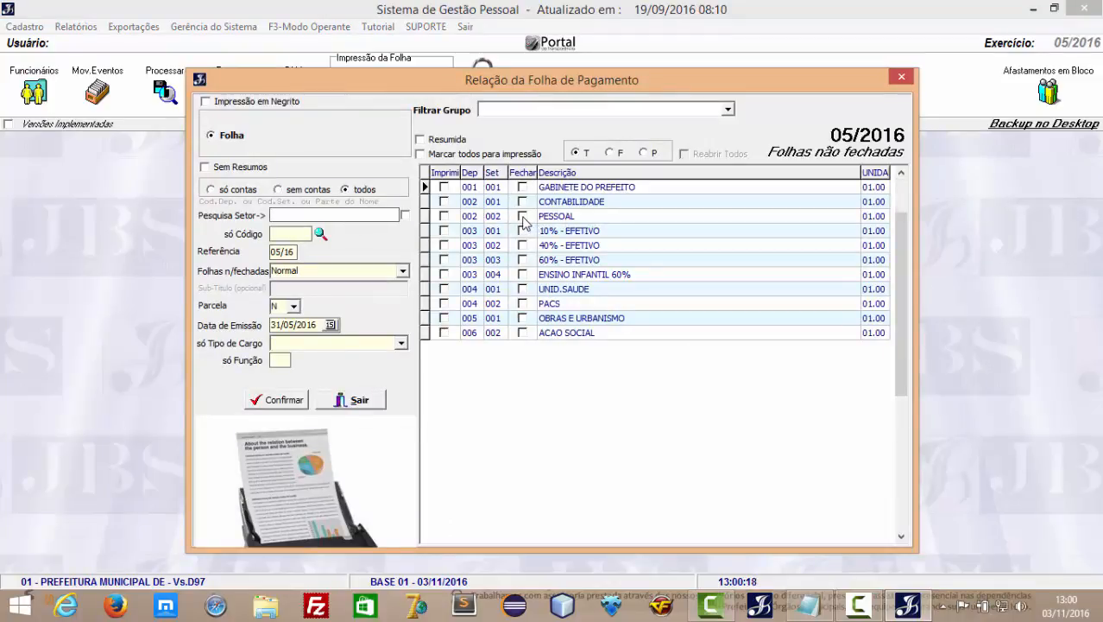
click(522, 217)
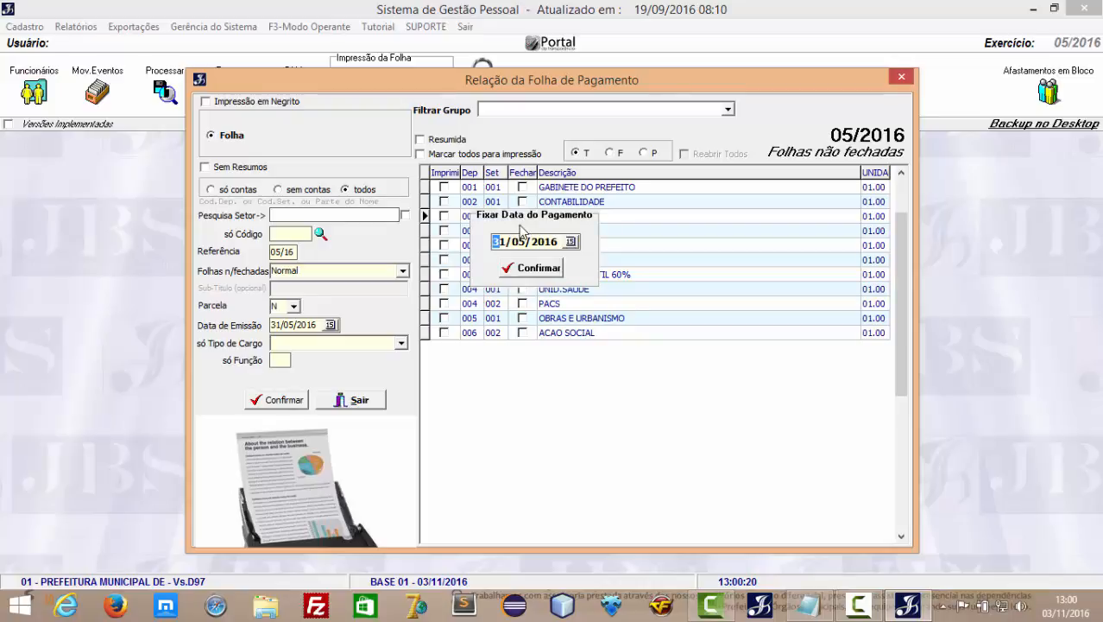
click(539, 268)
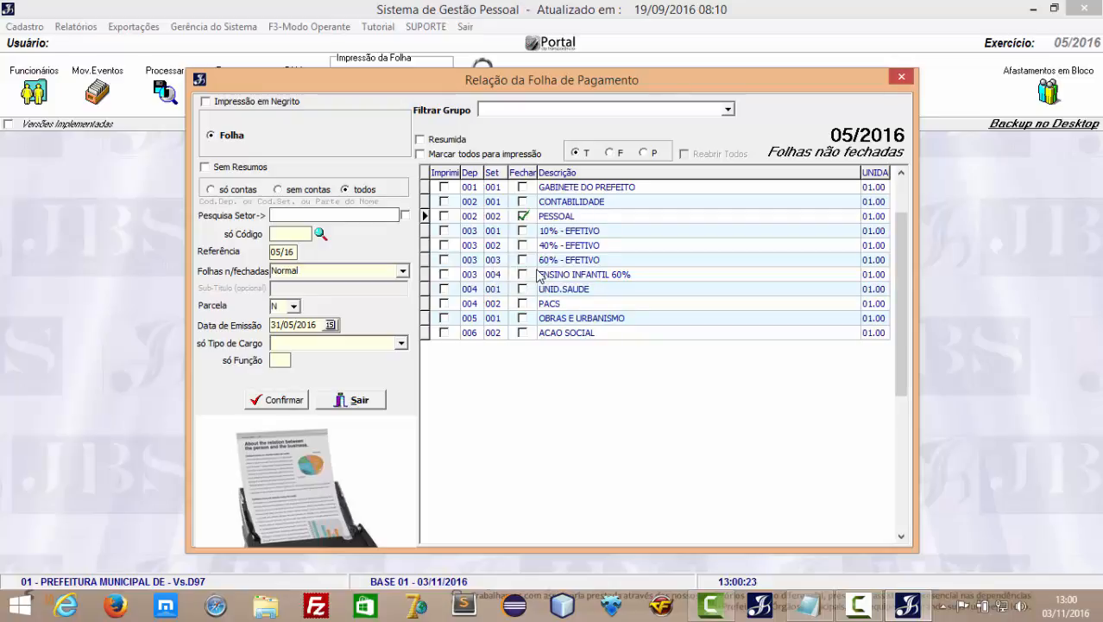
click(358, 400)
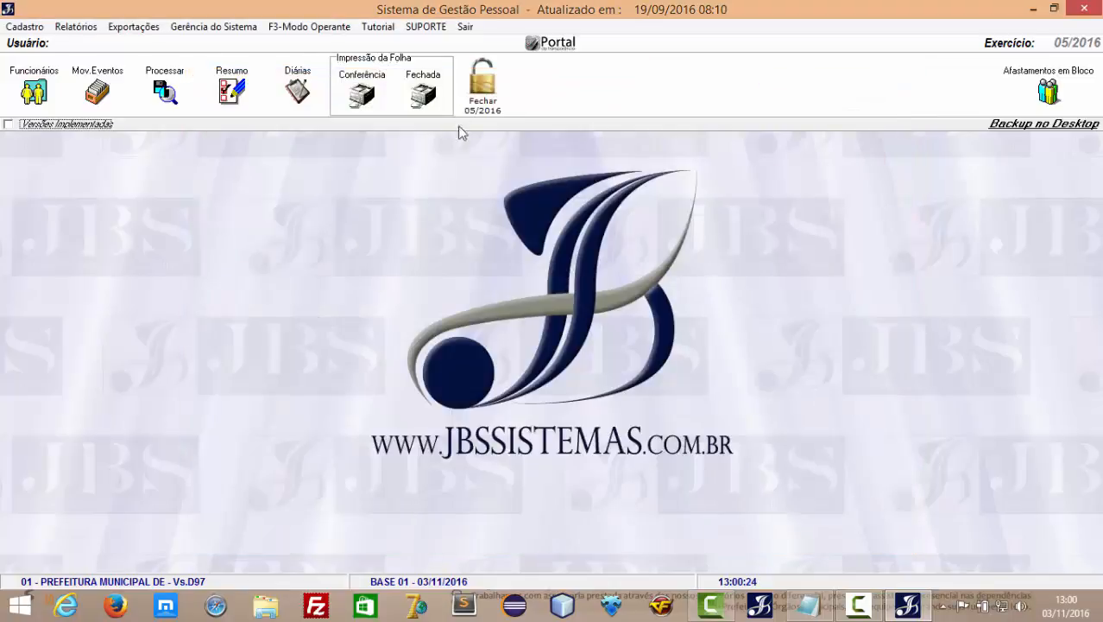
click(424, 93)
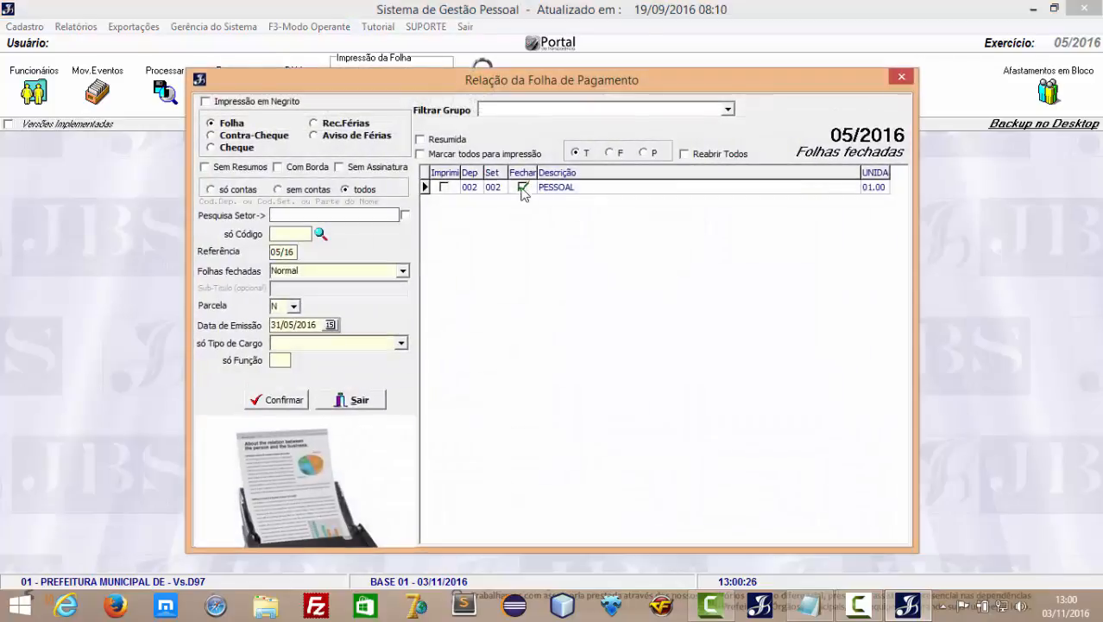
Mark the PESSOAL row for printing and review the 7-page MAI/2016 Folha de Pagamento preview.
click(445, 188)
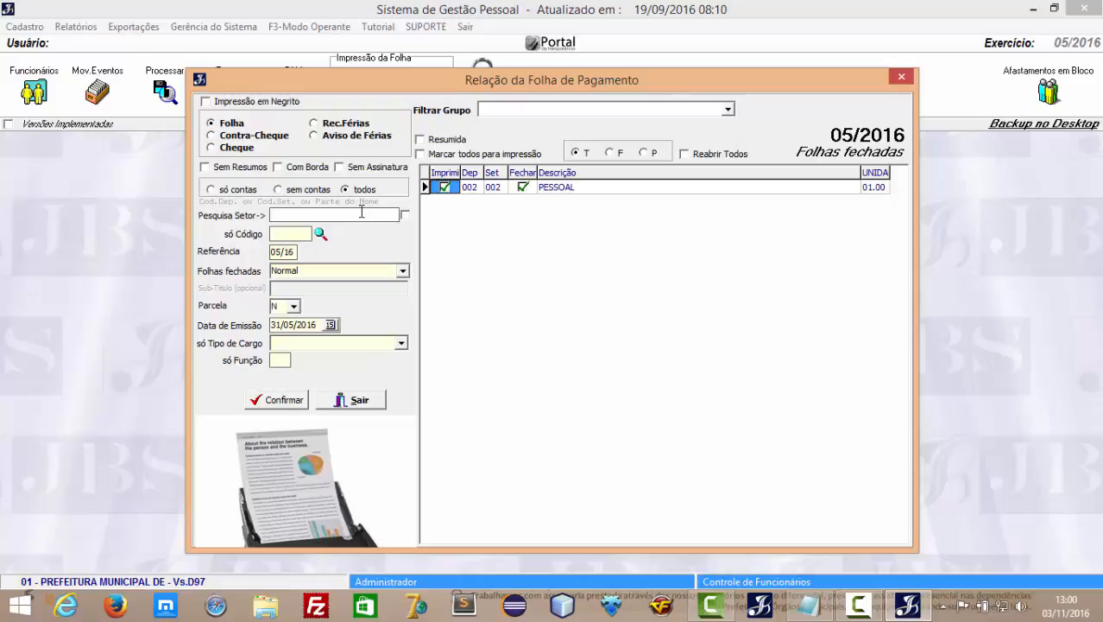
click(278, 403)
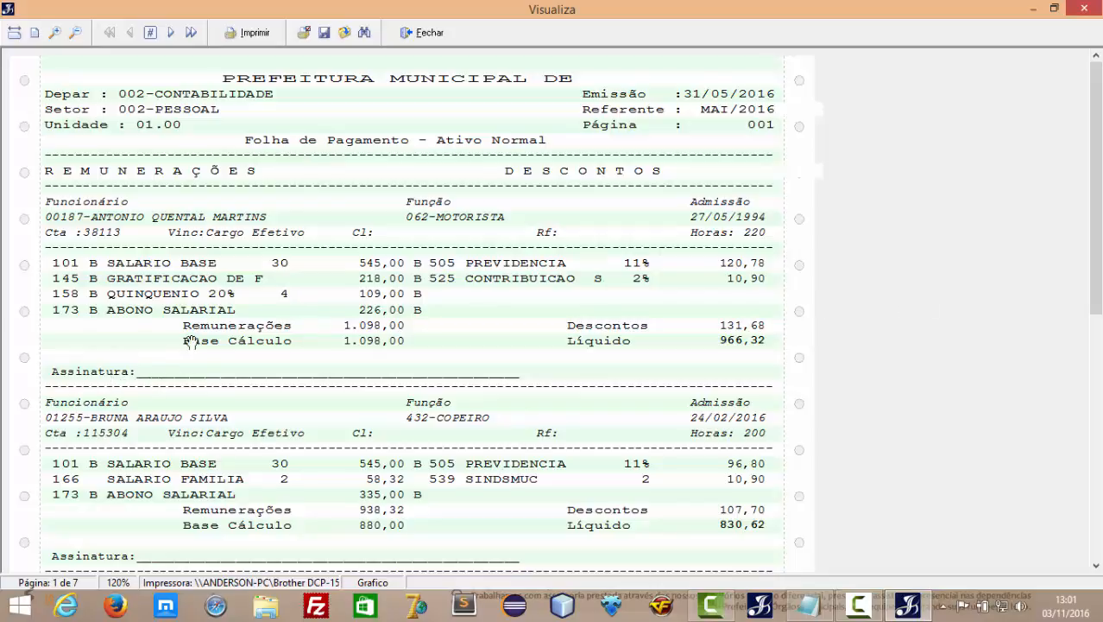
scroll(364, 364, down, 3)
scroll(366, 394, down, 1)
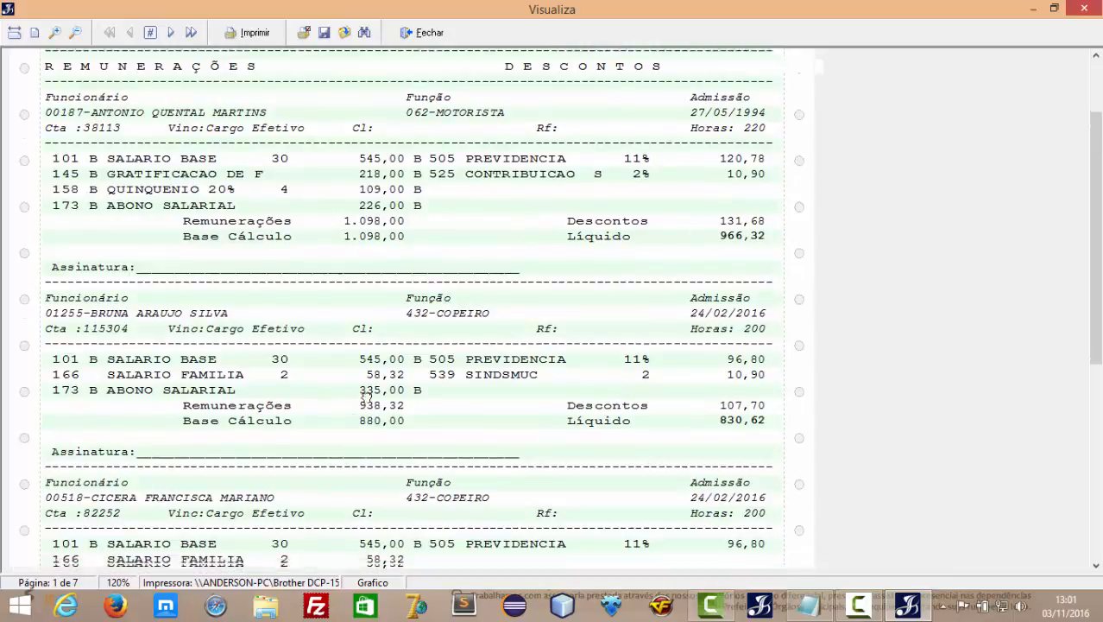
scroll(367, 394, down, 10)
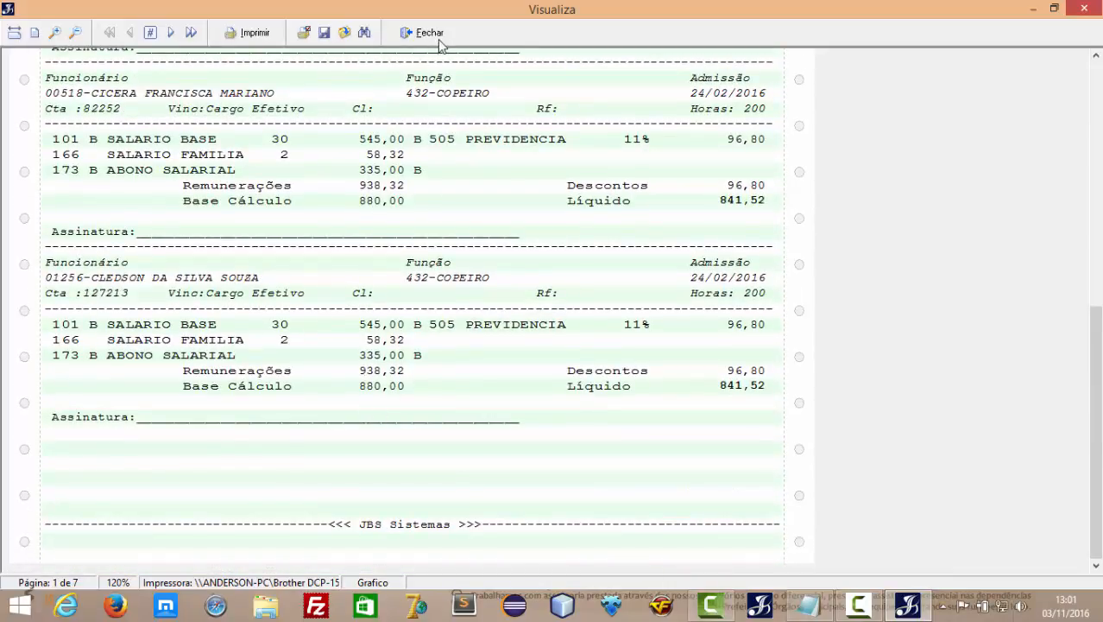
click(436, 33)
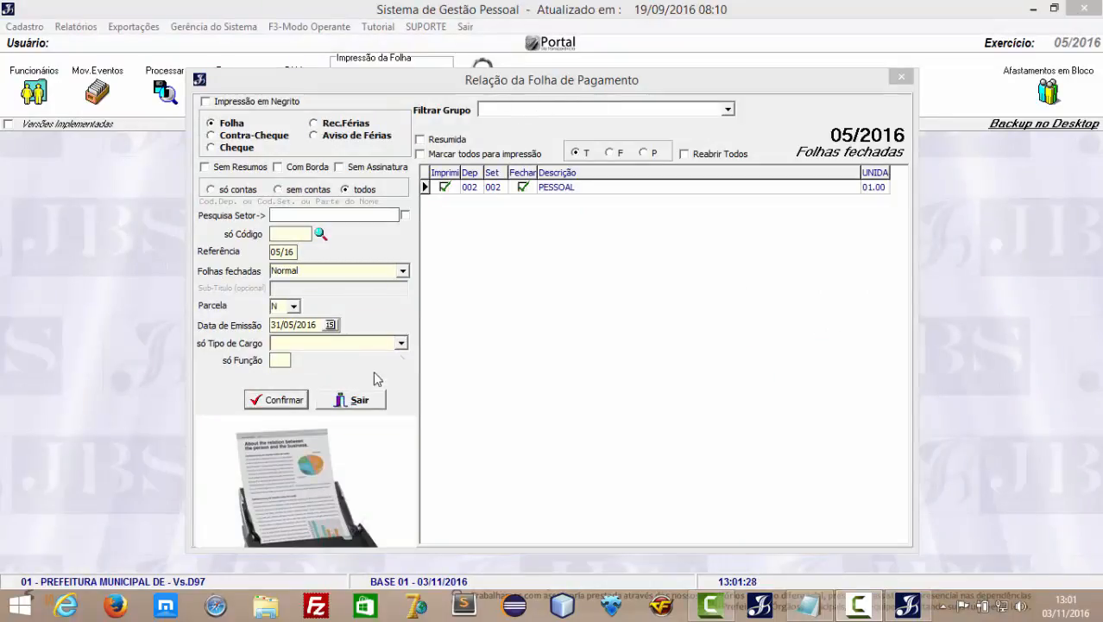
Exit the closed-payroll list, open and leave the Conferência list, then return to Fechada.
click(372, 402)
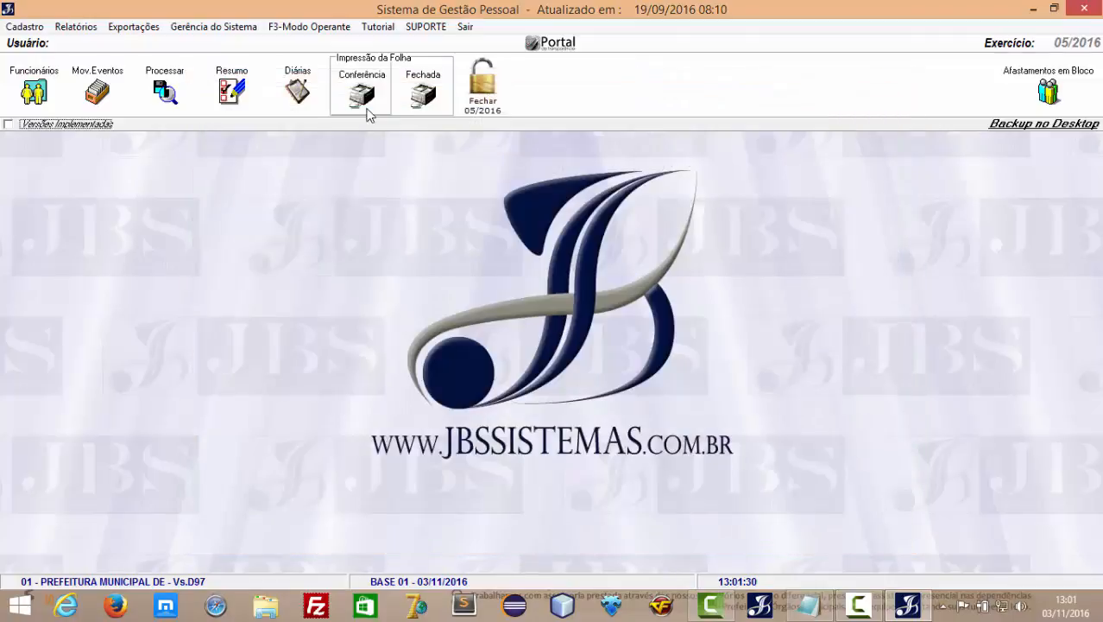
click(363, 95)
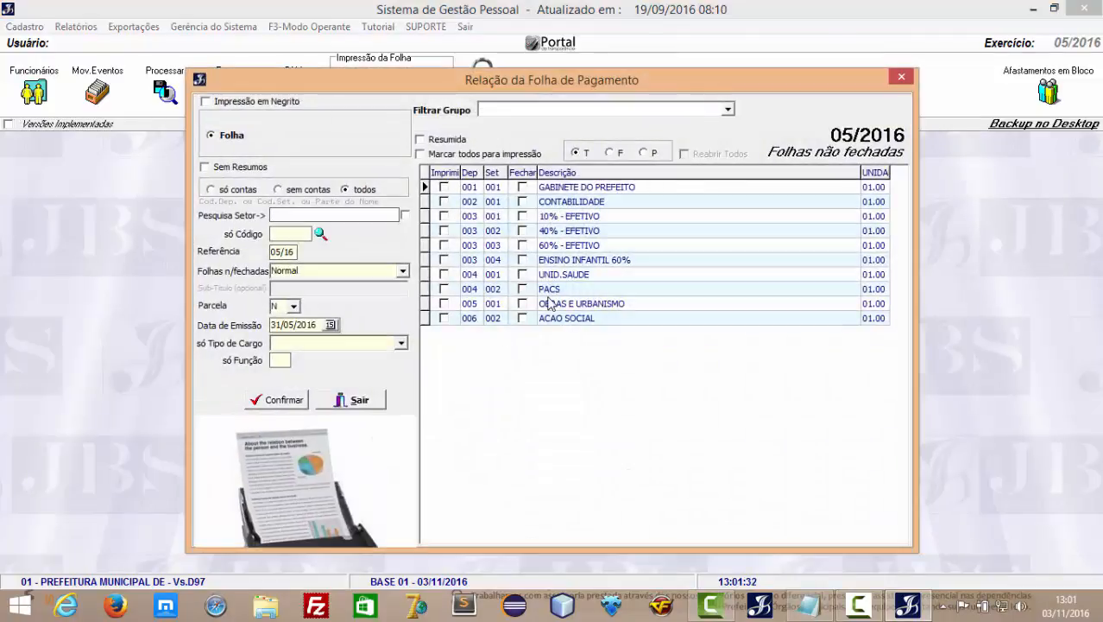
click(374, 407)
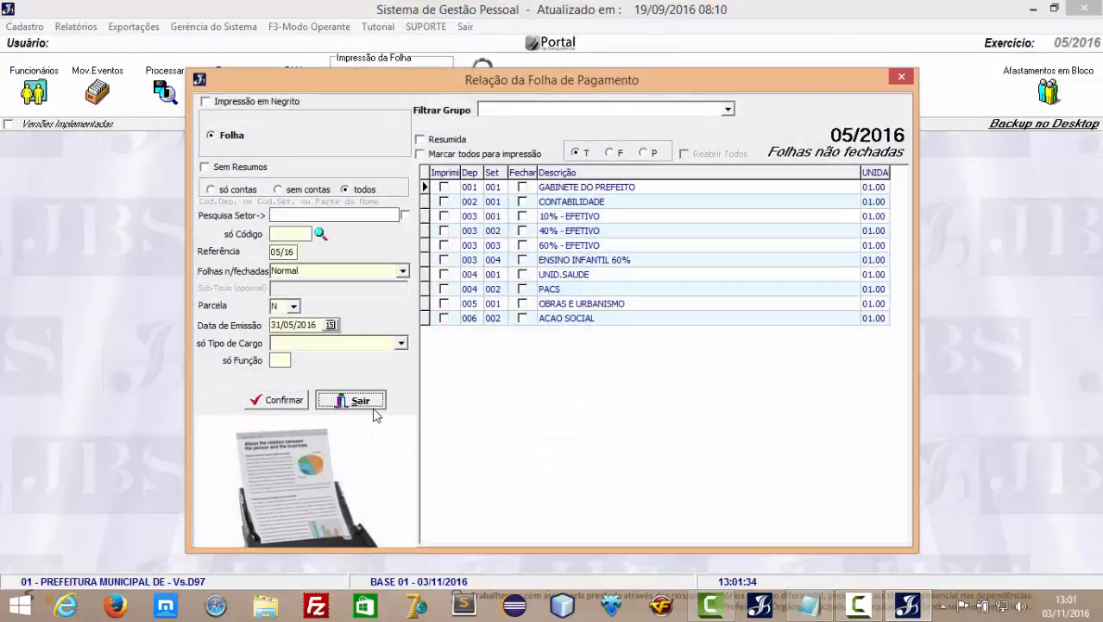
click(422, 102)
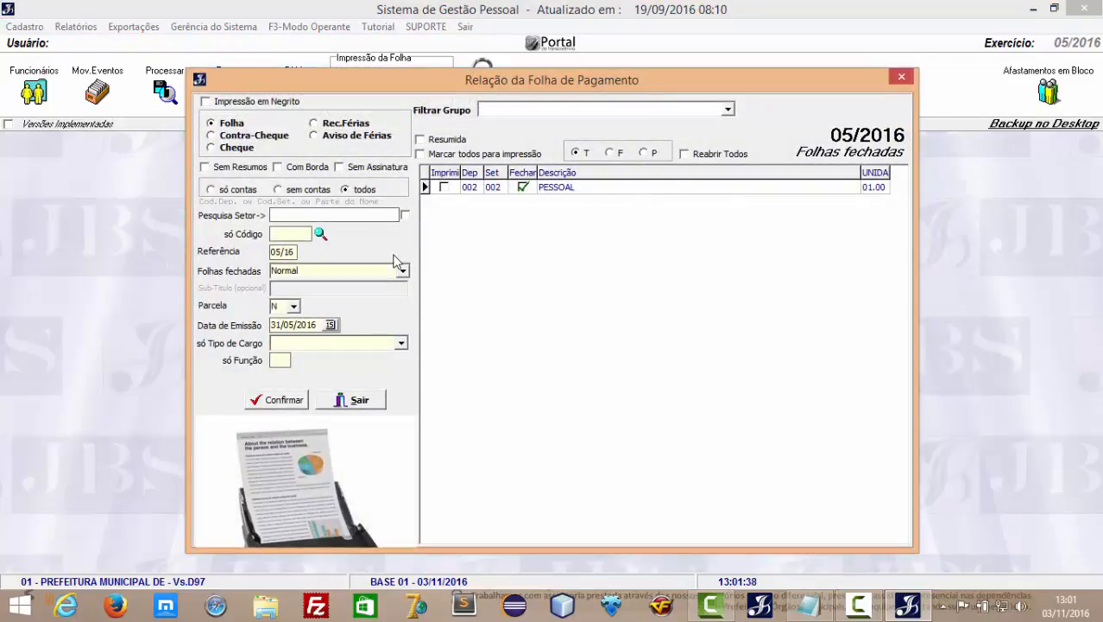
Untick Fechar on PESSOAL, cancel the serial prompt and warning, and close the list.
click(522, 186)
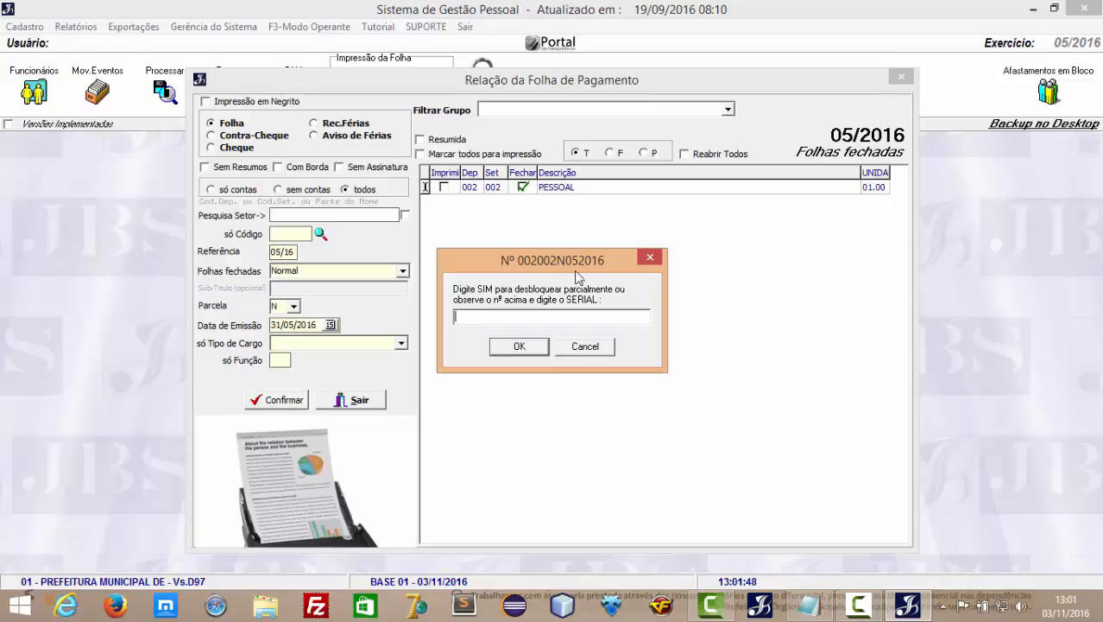
click(599, 354)
click(624, 364)
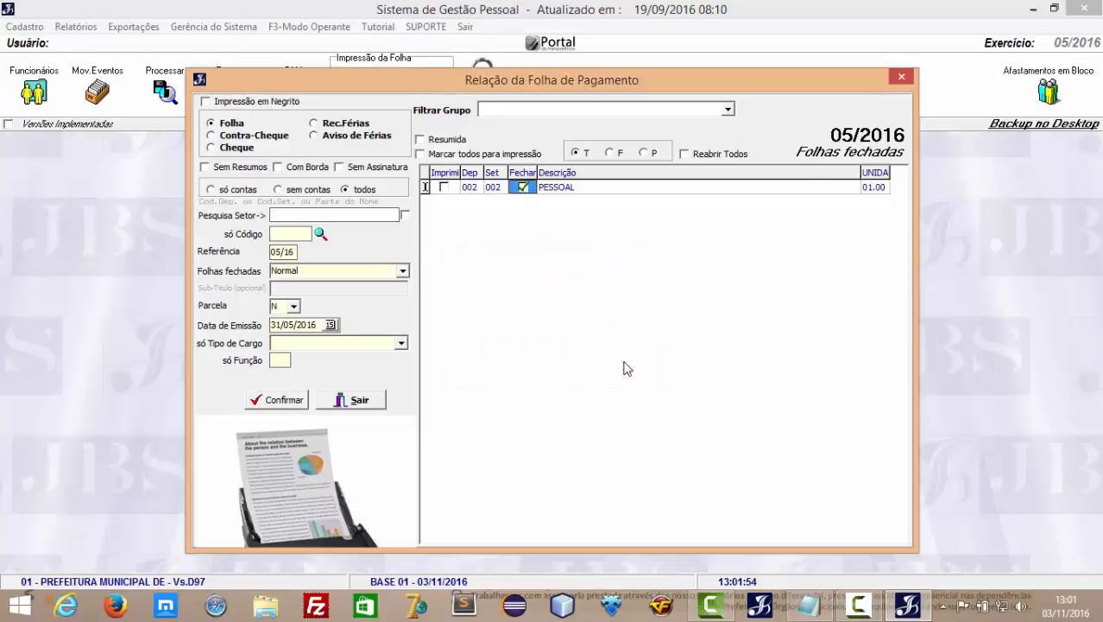
click(903, 79)
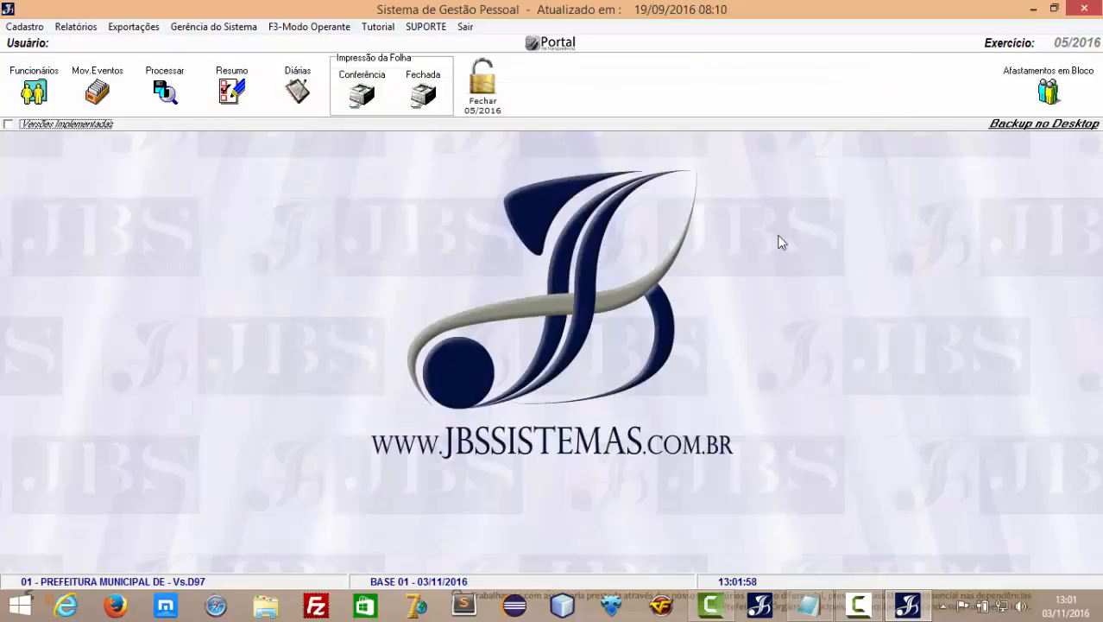
Open the Personalizado employee report from Relatórios > Funcionários.
click(90, 29)
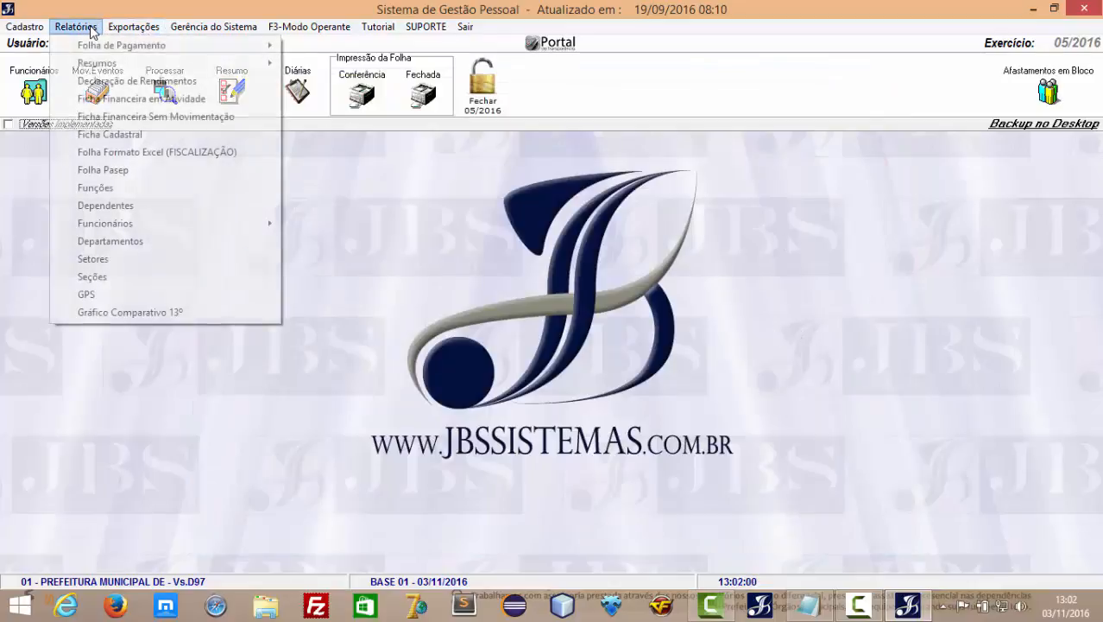
mouse_move(138, 232)
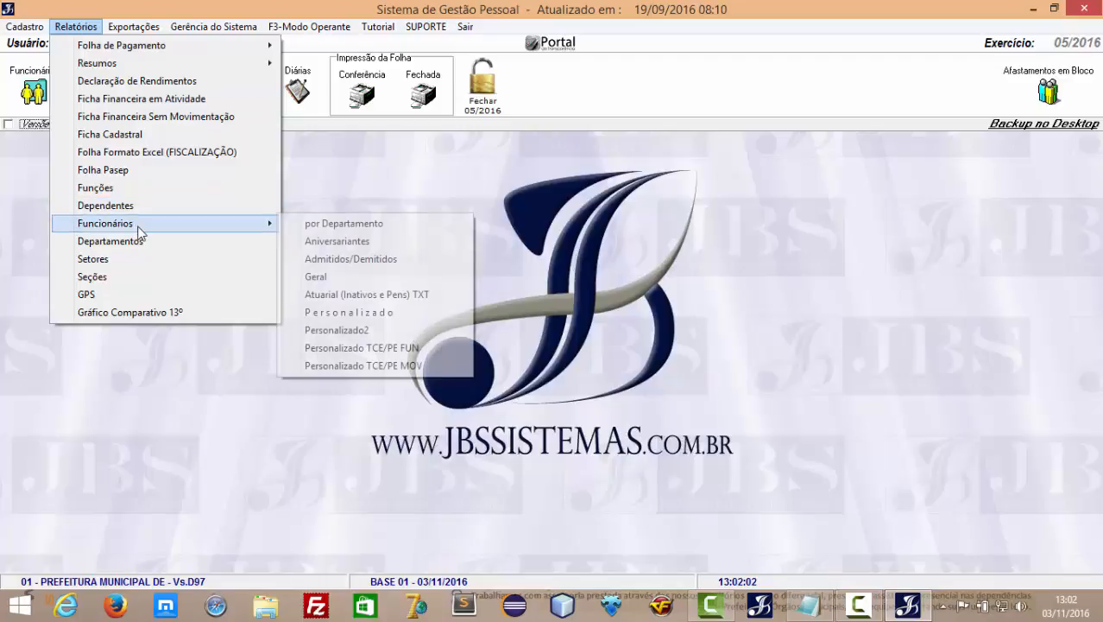
click(362, 313)
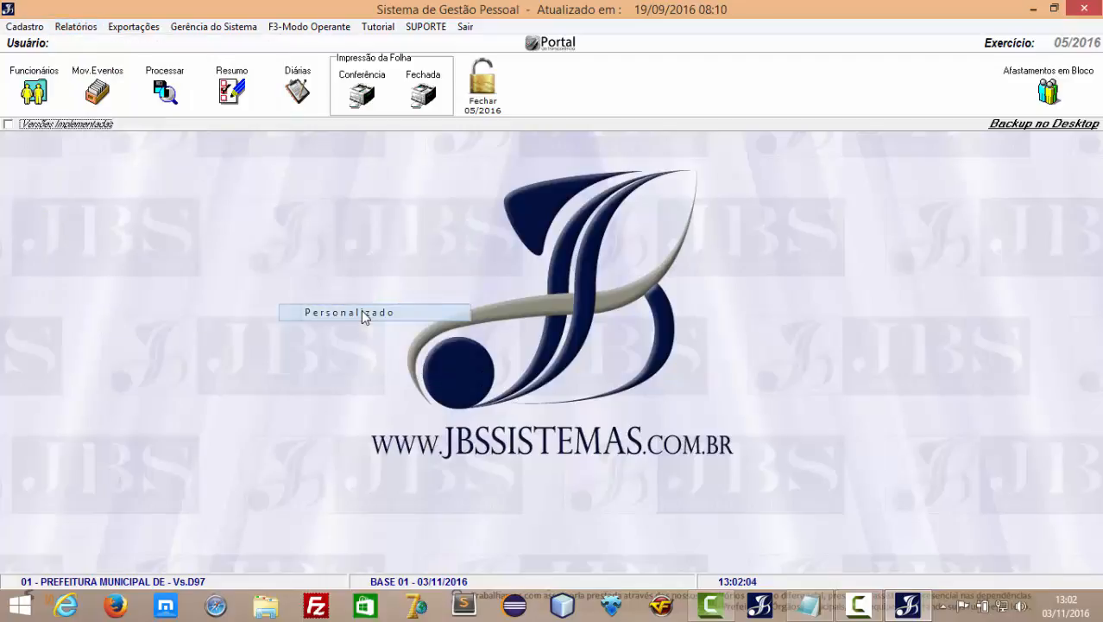
Select Codigo, Nome and Cpf, filter to J Cargo Efetivo, and generate the report.
click(489, 196)
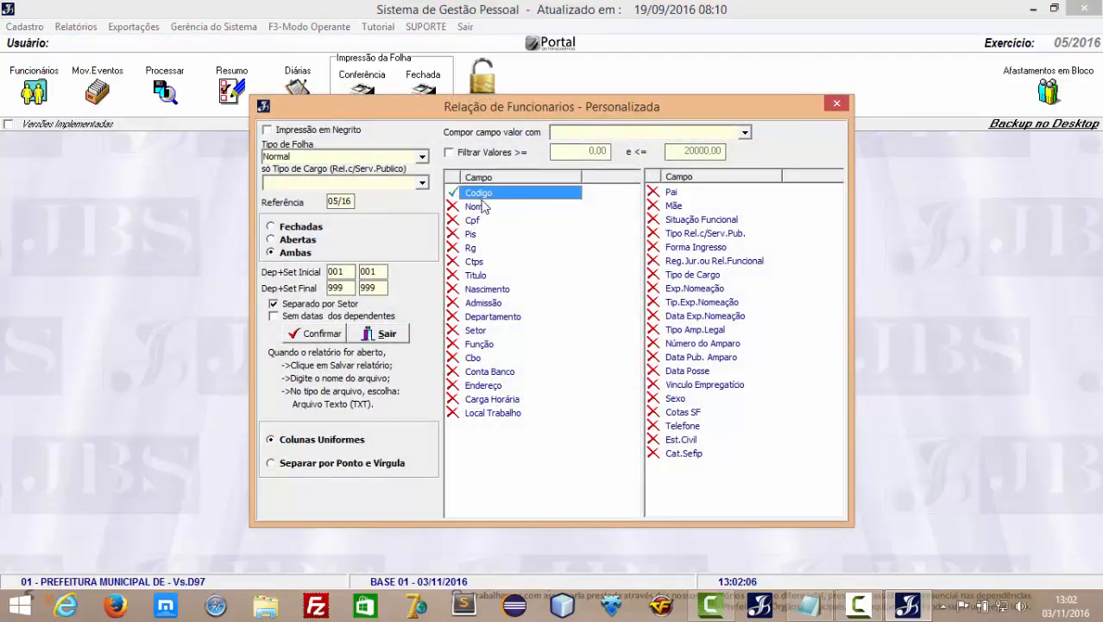
click(484, 208)
click(479, 221)
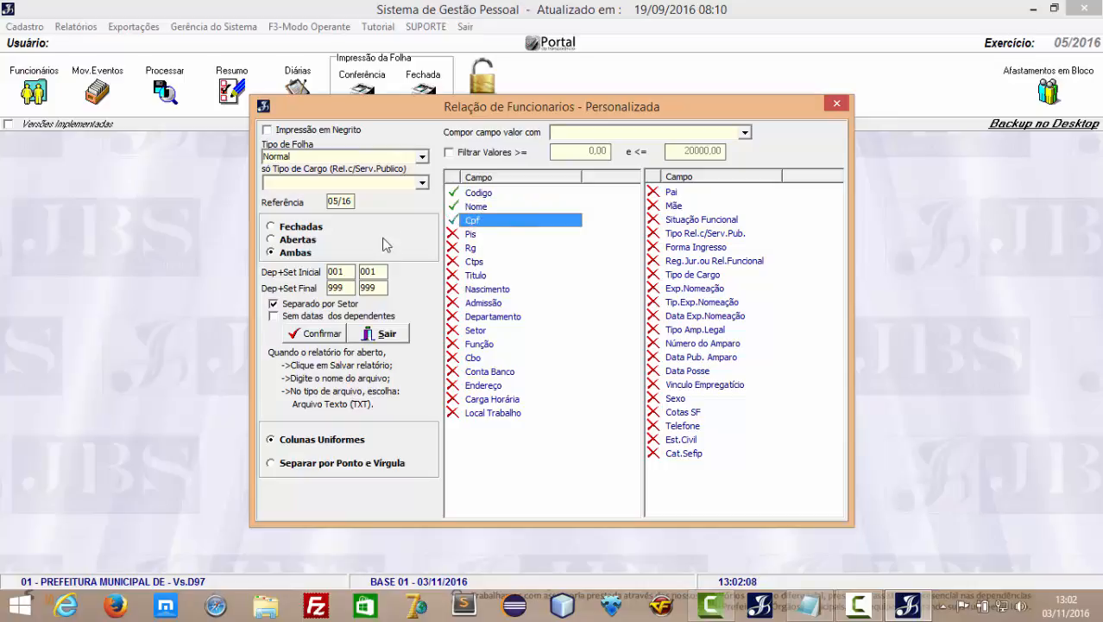
click(421, 182)
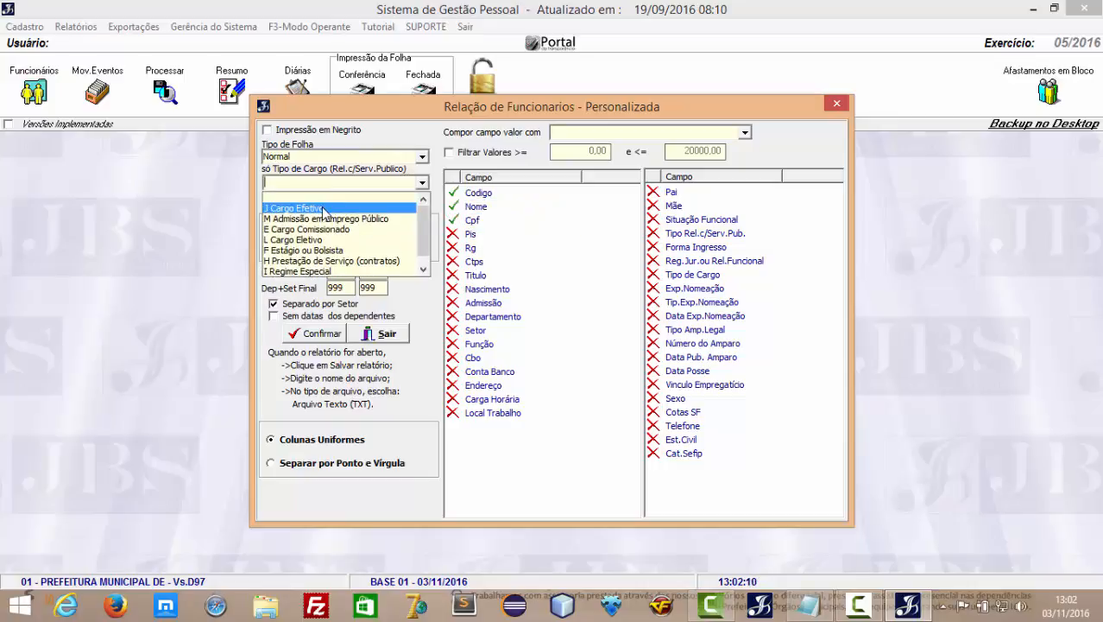
click(323, 209)
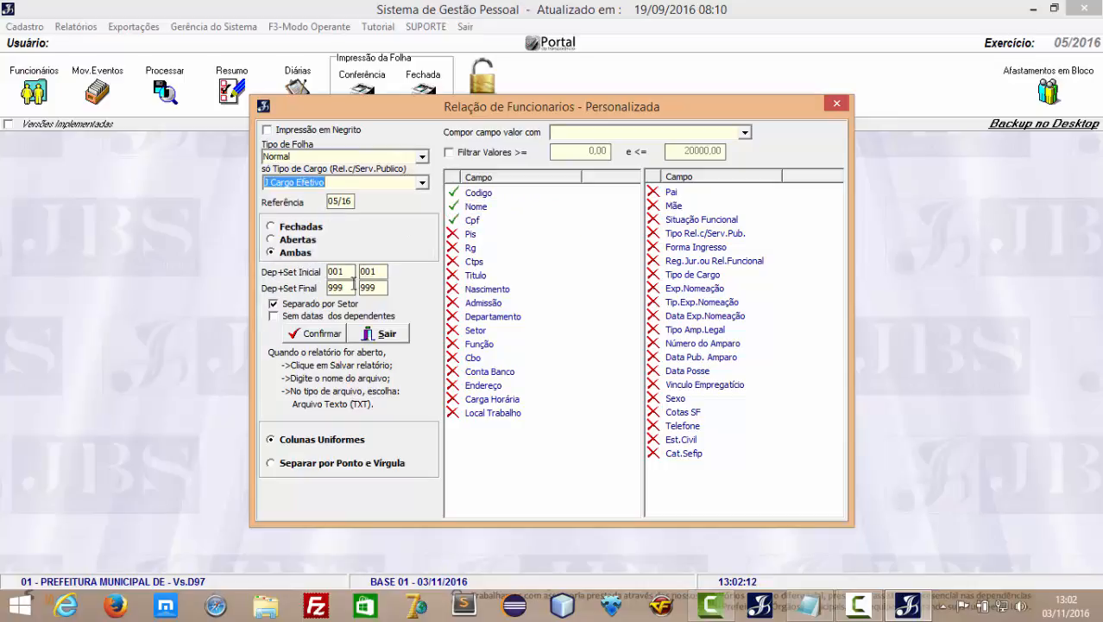
click(316, 340)
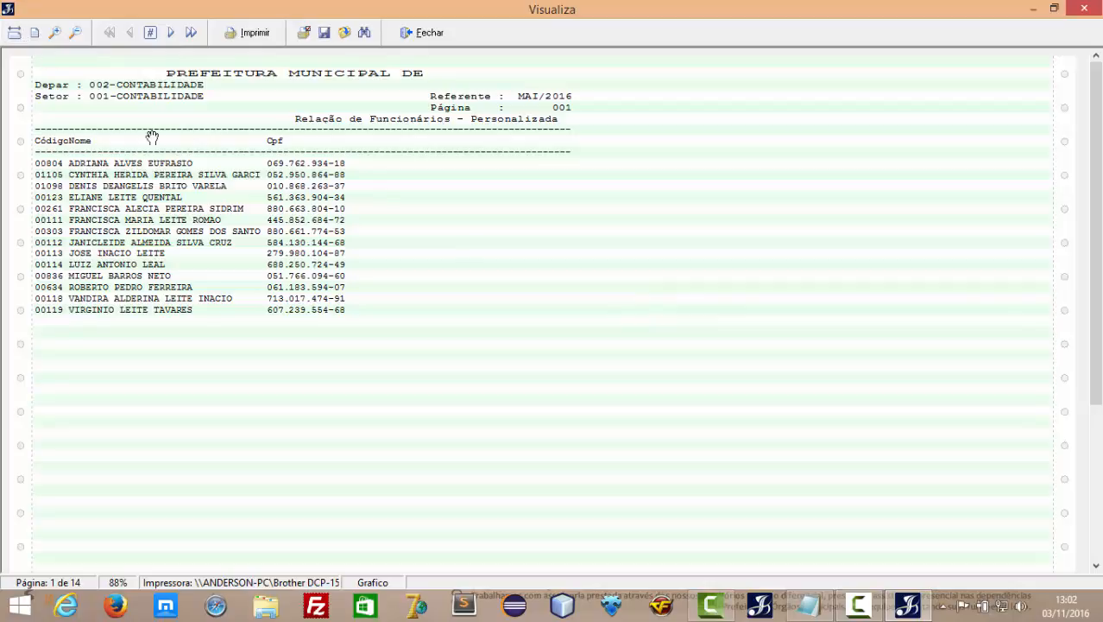
Zoom the employee list preview to 118%, page through to page 14, and close it.
click(55, 34)
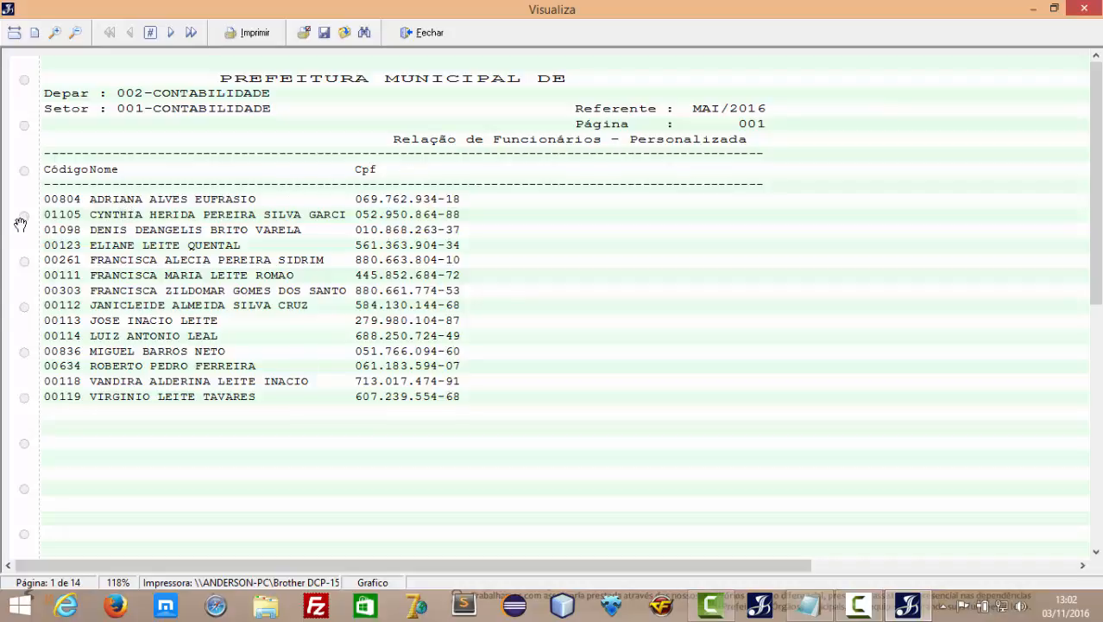
click(170, 33)
click(170, 33)
click(170, 32)
click(171, 32)
click(170, 33)
click(170, 33)
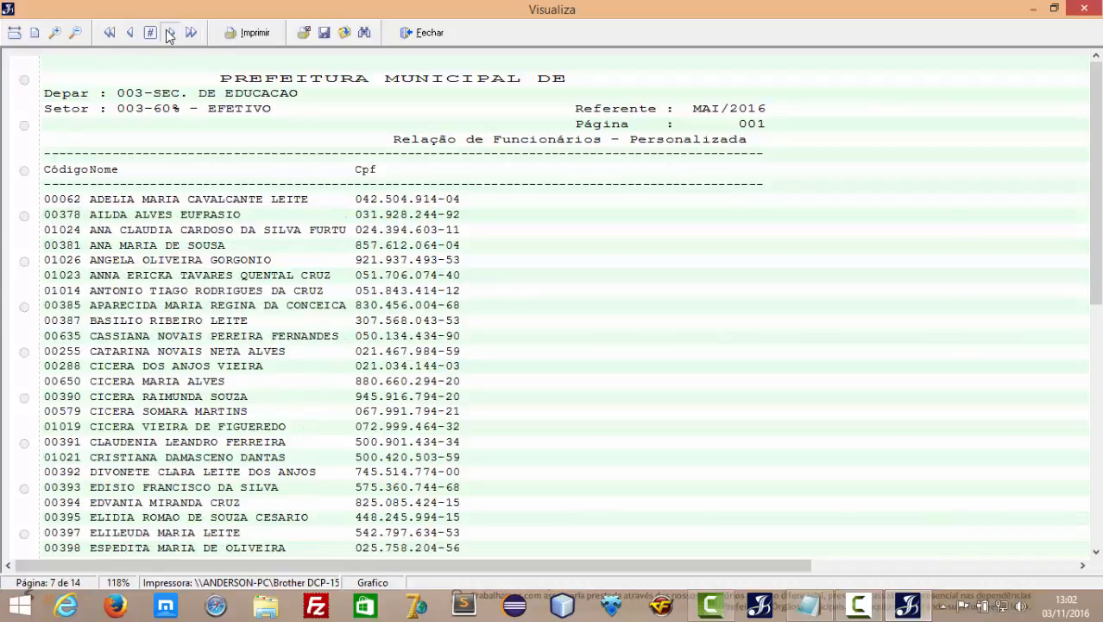
click(171, 33)
click(170, 33)
click(170, 33)
click(170, 33)
click(170, 33)
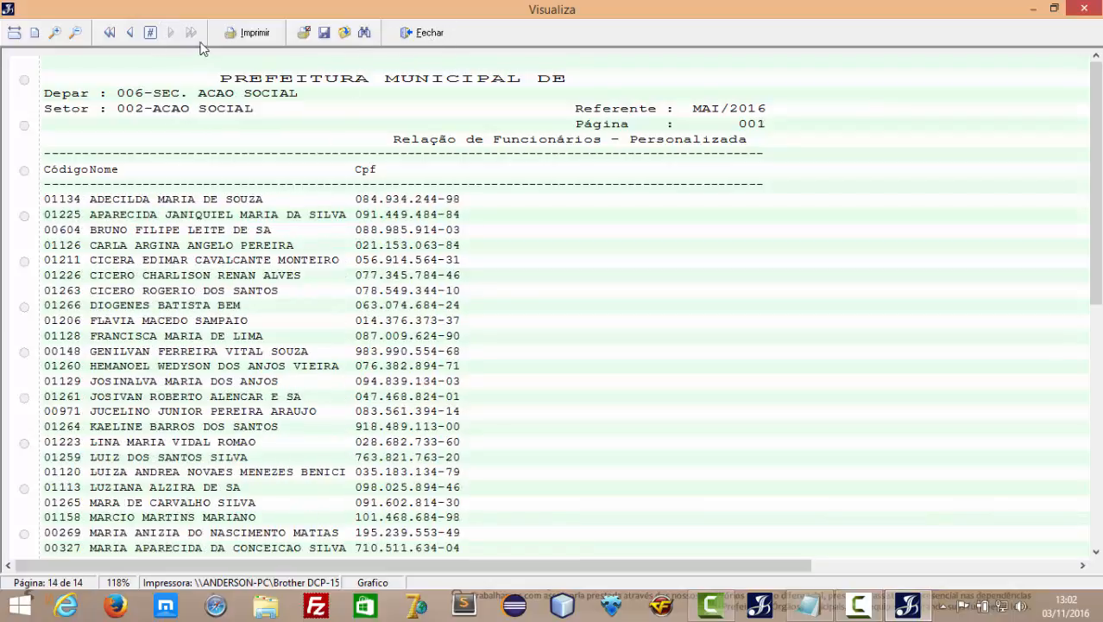
click(424, 33)
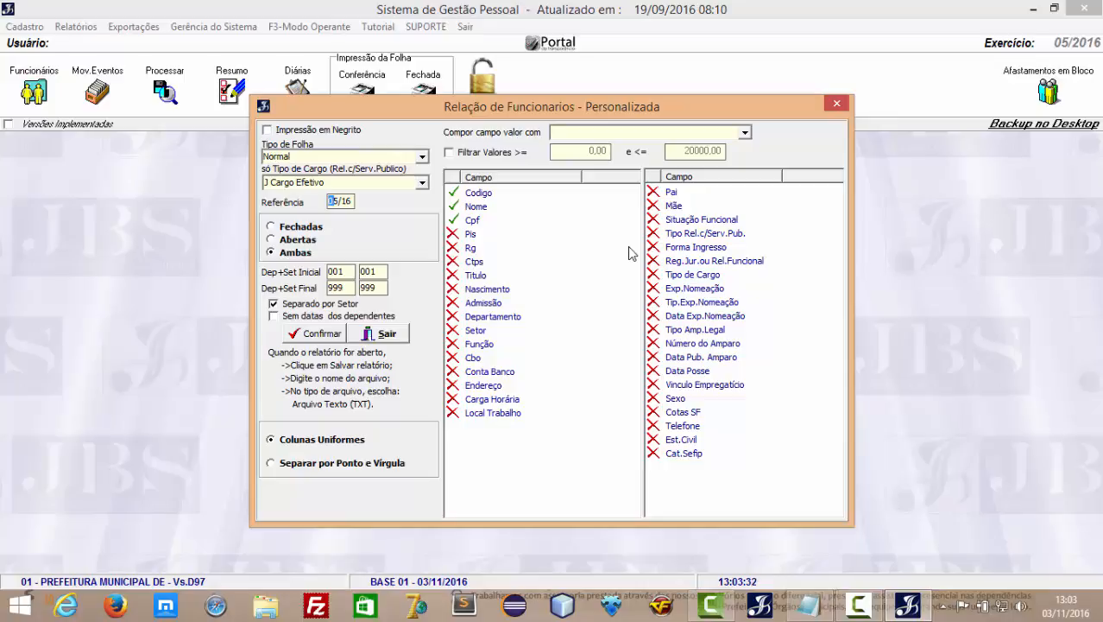
Close the personalized report setup and browse the Folha de Pagamento, Resumos and Funcionários submenus without choosing.
click(387, 333)
click(77, 27)
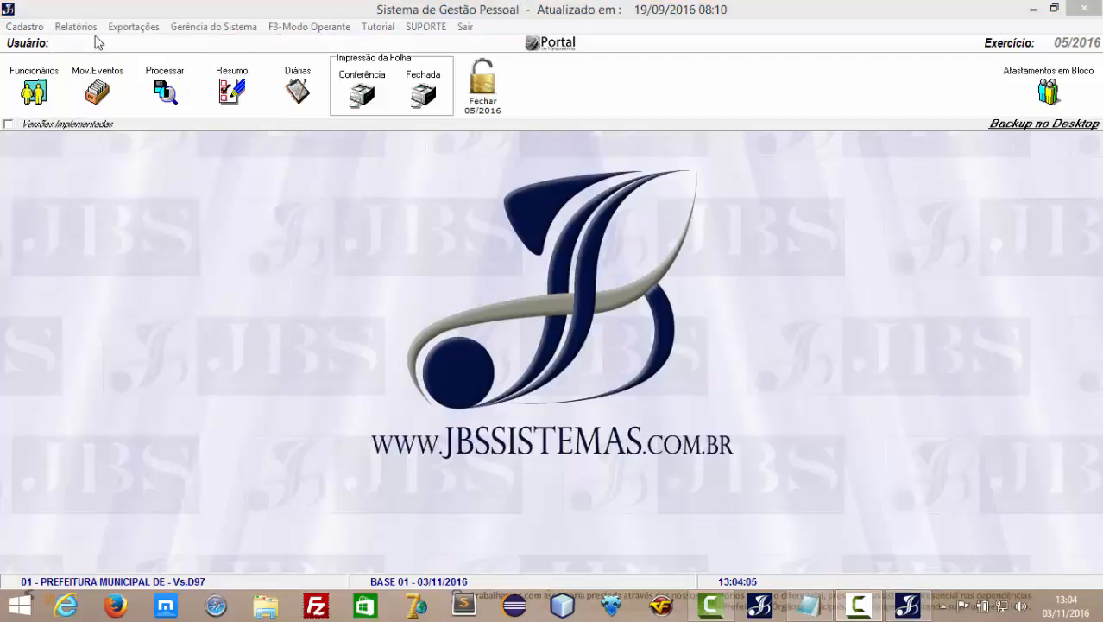
click(96, 27)
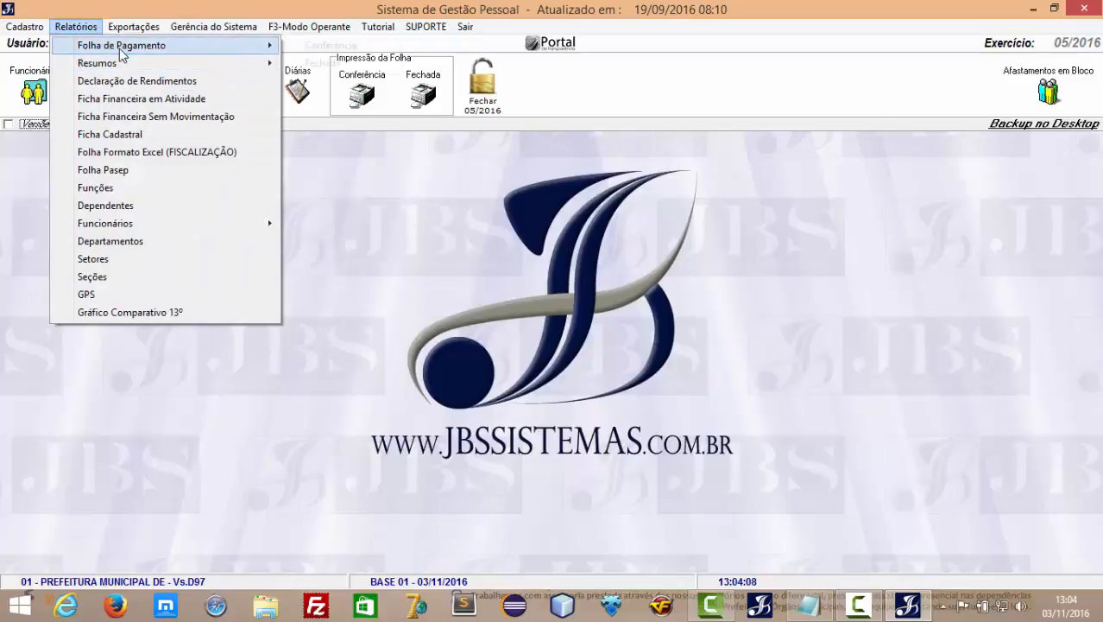
mouse_move(114, 48)
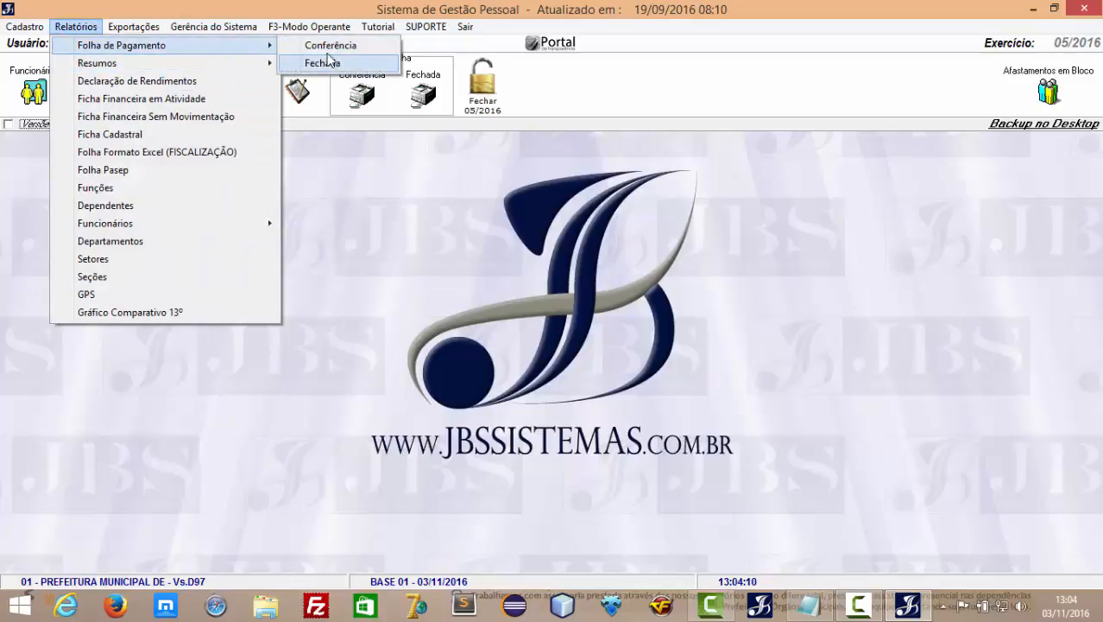
mouse_move(142, 66)
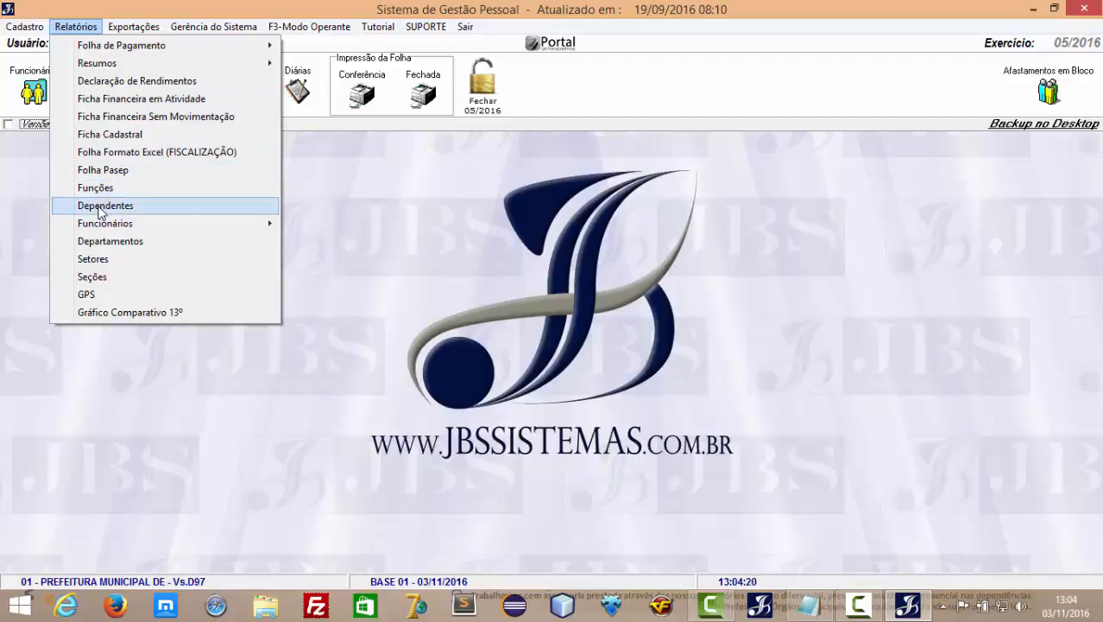
mouse_move(110, 226)
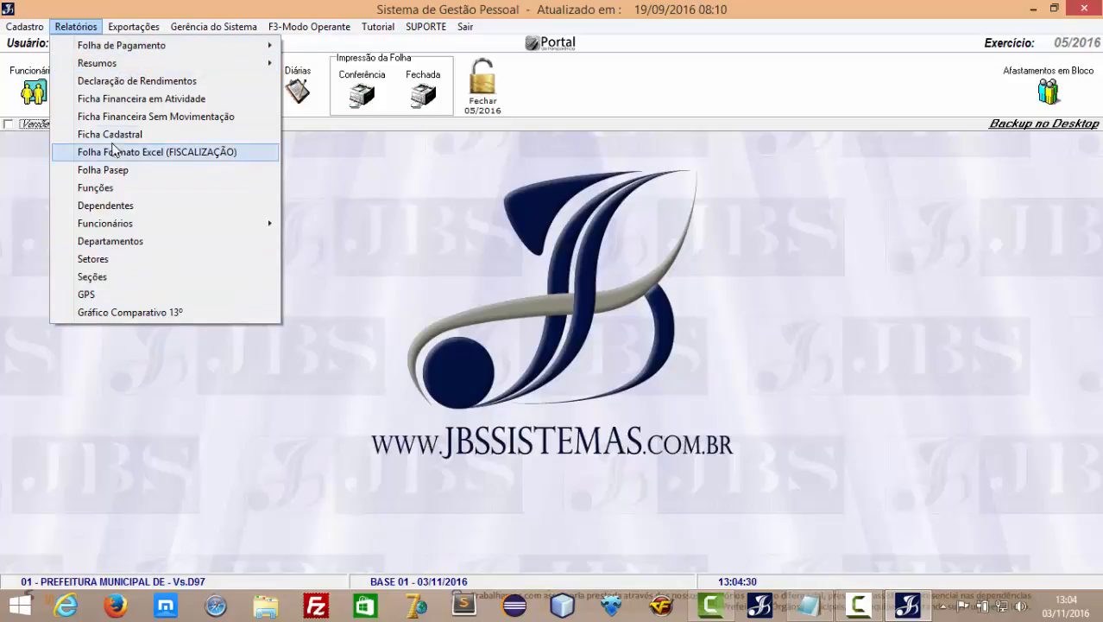
click(313, 307)
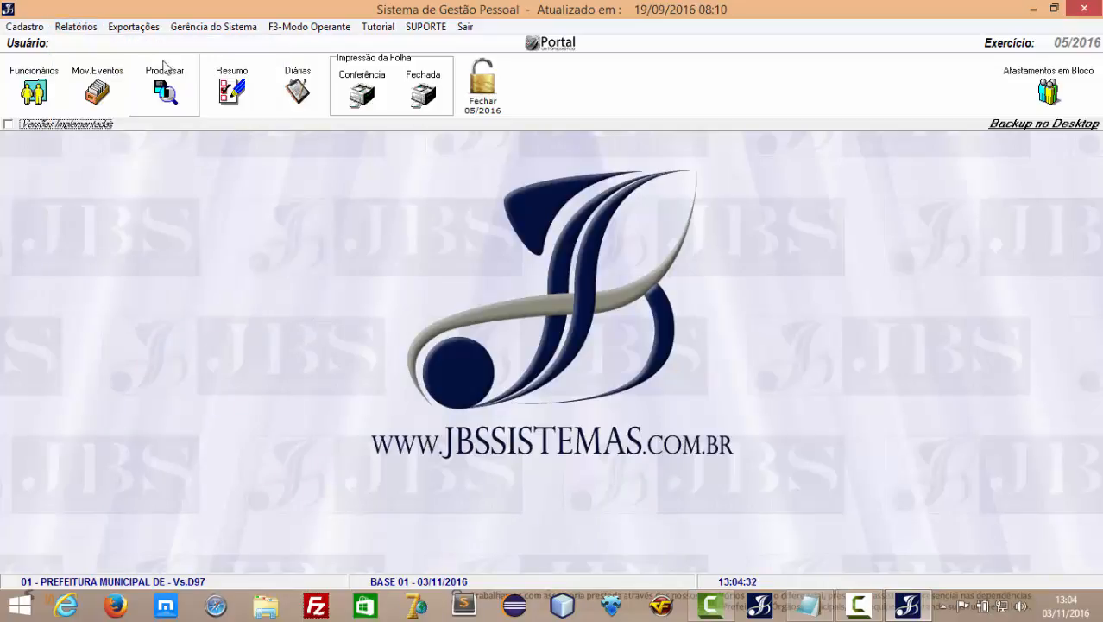
Open the Exportações menu listing Sefip, Rais, Dirf, Caged, eSocial and Santander exports.
click(138, 27)
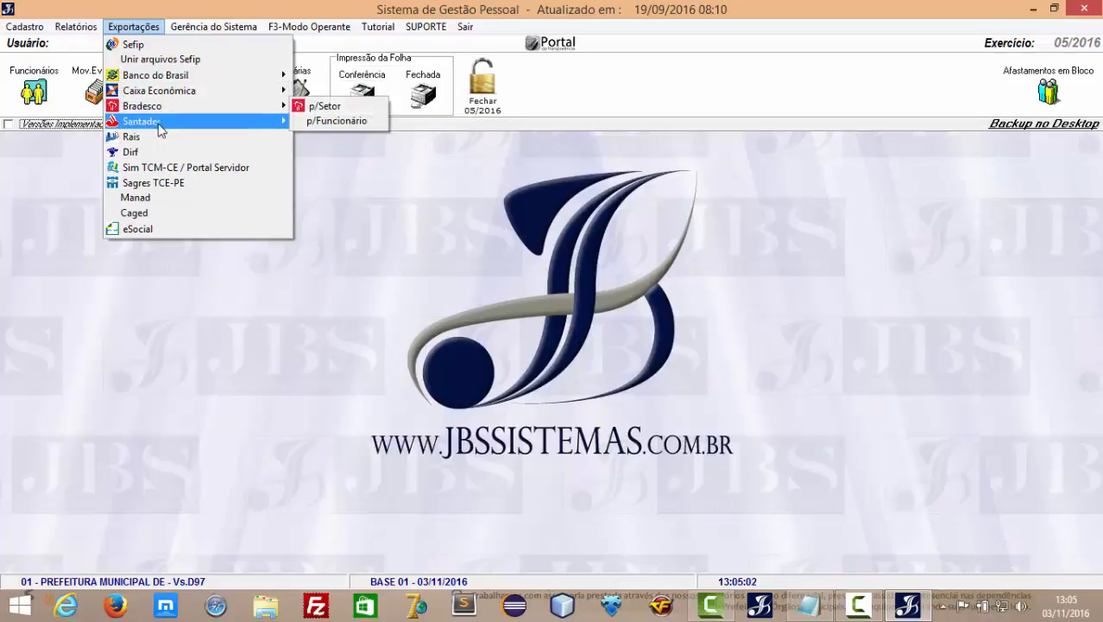
Preview the Banco do Brasil payroll export by sector, then close it.
mouse_move(171, 123)
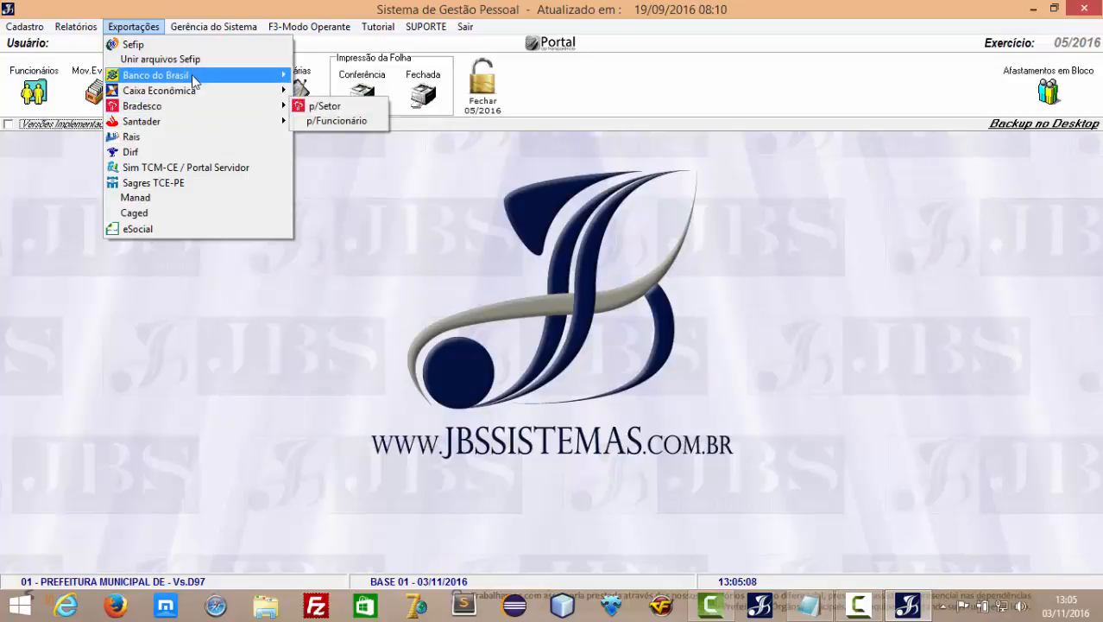
mouse_move(194, 80)
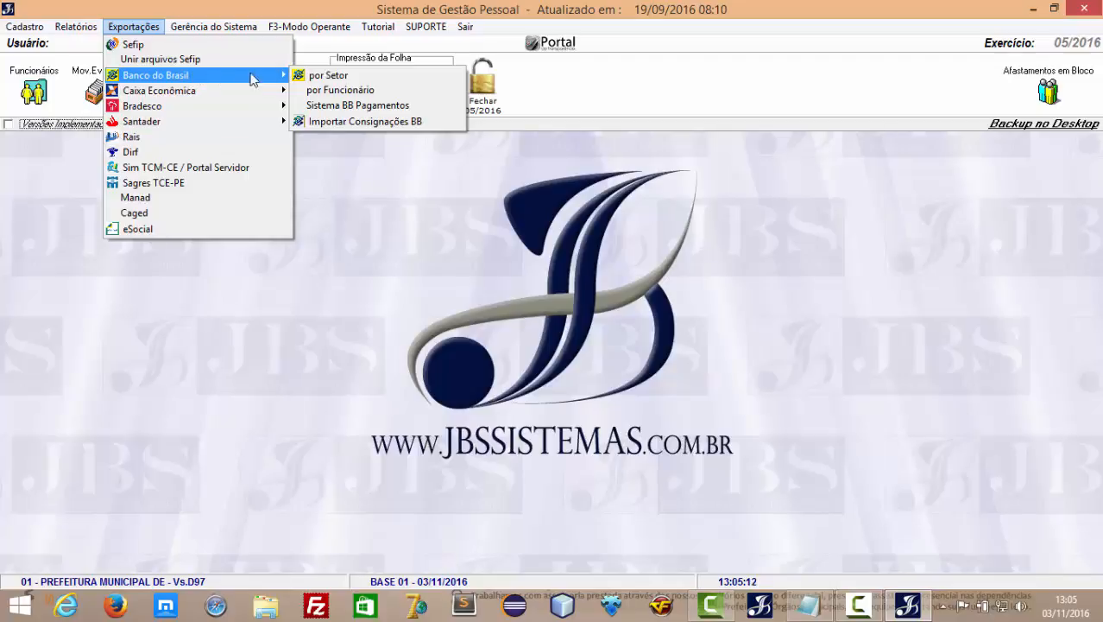
click(321, 76)
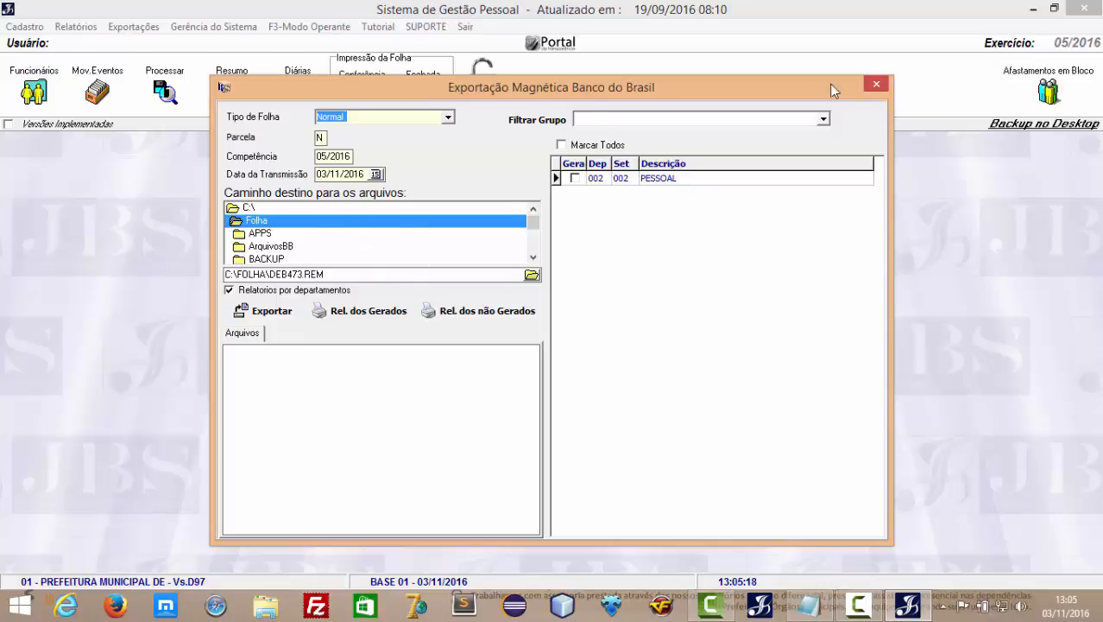
click(877, 84)
Preview the Banco do Brasil payroll export per employee, then close it.
click(134, 27)
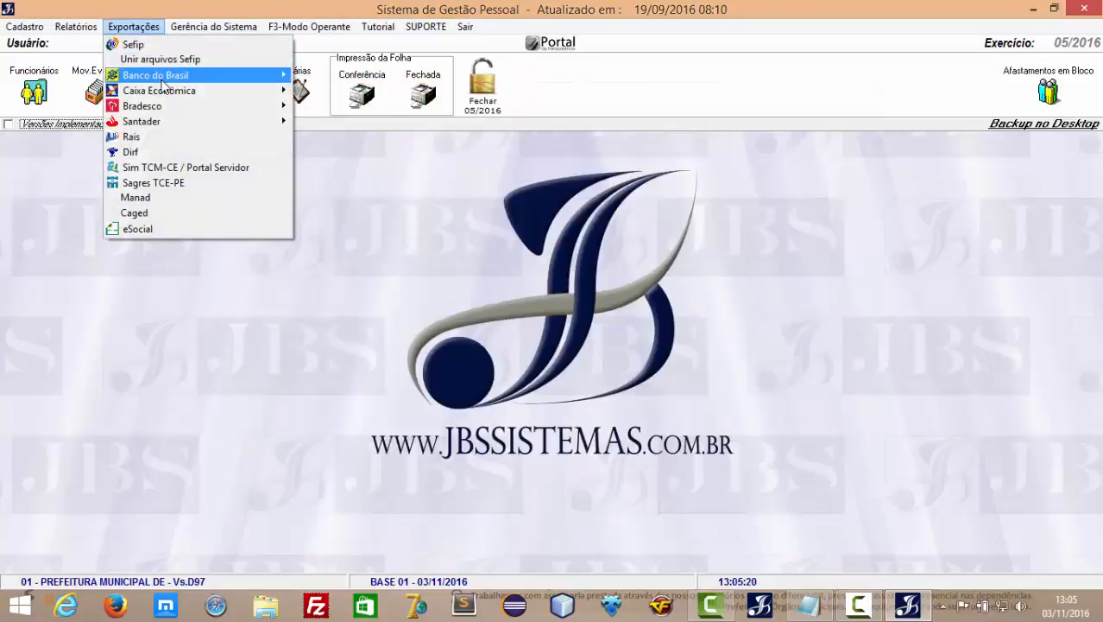
mouse_move(162, 85)
click(329, 93)
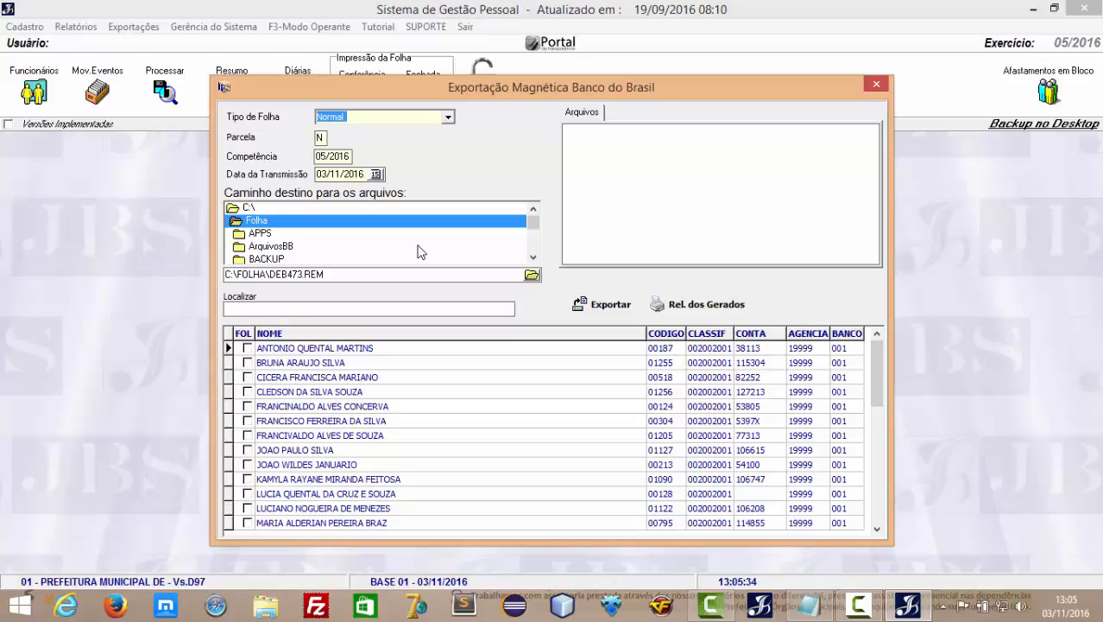
click(876, 84)
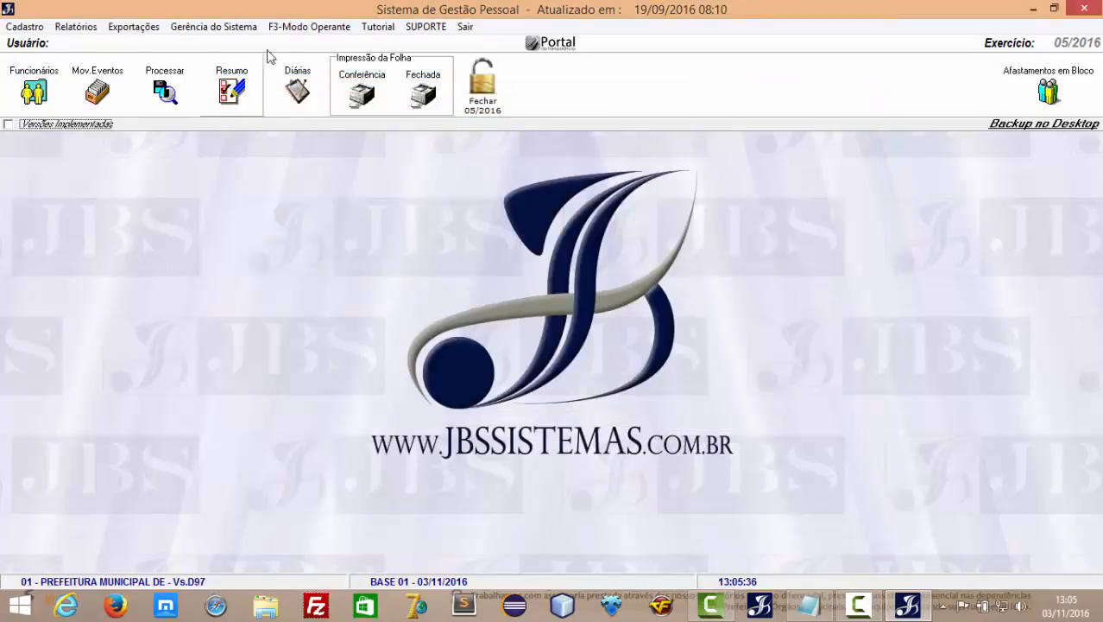
Inspect the Sistema BB Pagamentos export listing sector 002 PESSOAL, close it, and reopen Exportações.
click(136, 27)
mouse_move(159, 77)
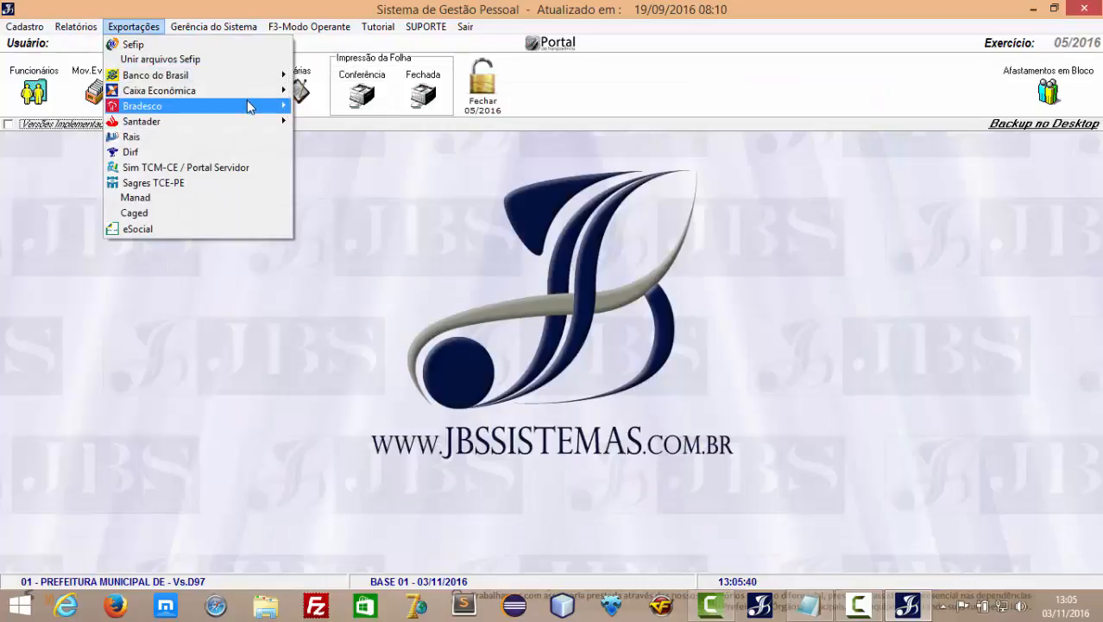
mouse_move(247, 103)
mouse_move(250, 76)
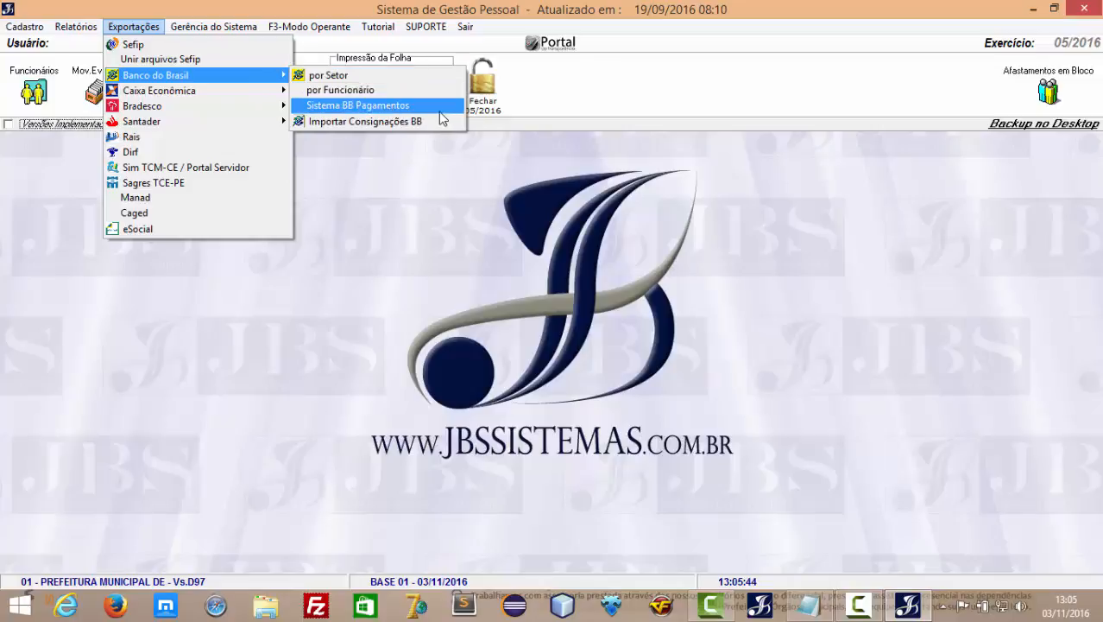
click(338, 107)
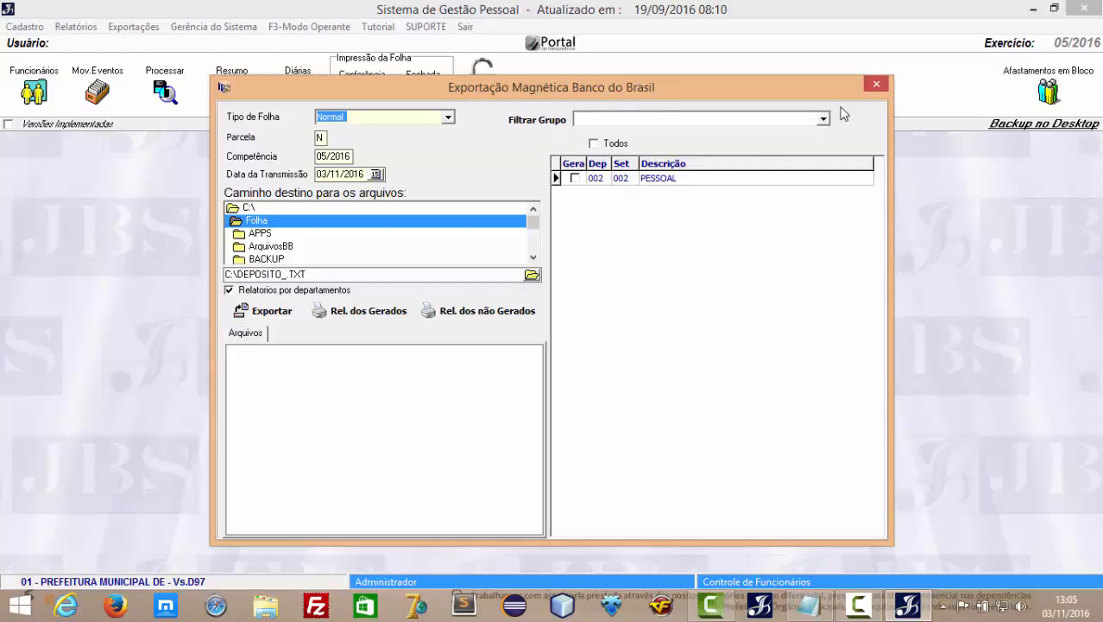
click(876, 83)
click(134, 28)
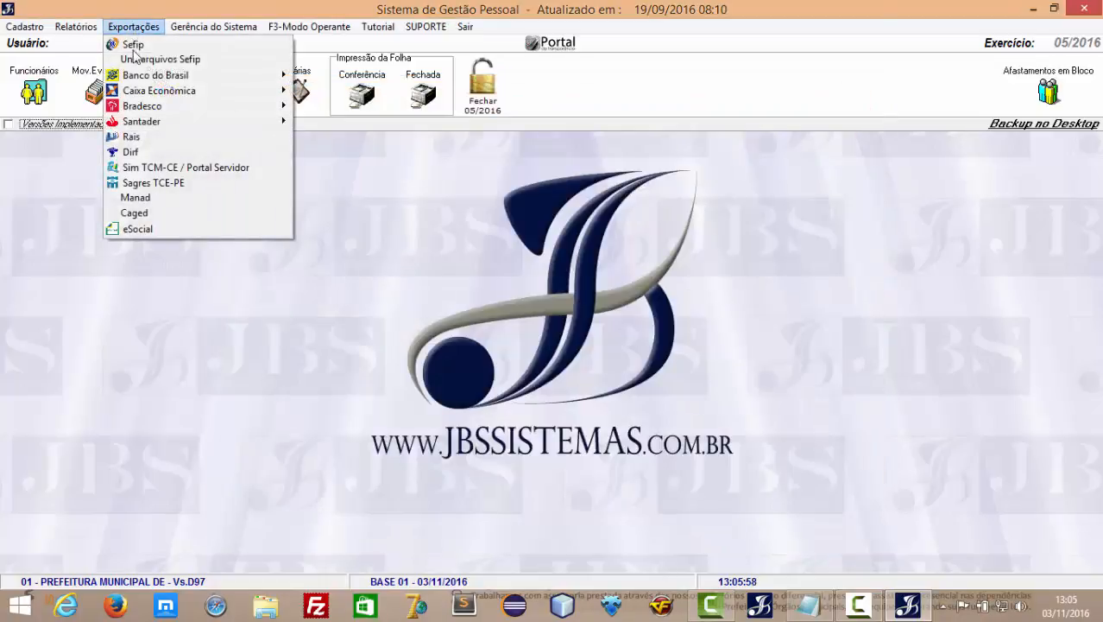
In the SEFIP export, tick PLANEJAMENTO E LICITACOES, CONTABILIDADE and ENSINO INFANTIL 60% for generation.
click(138, 45)
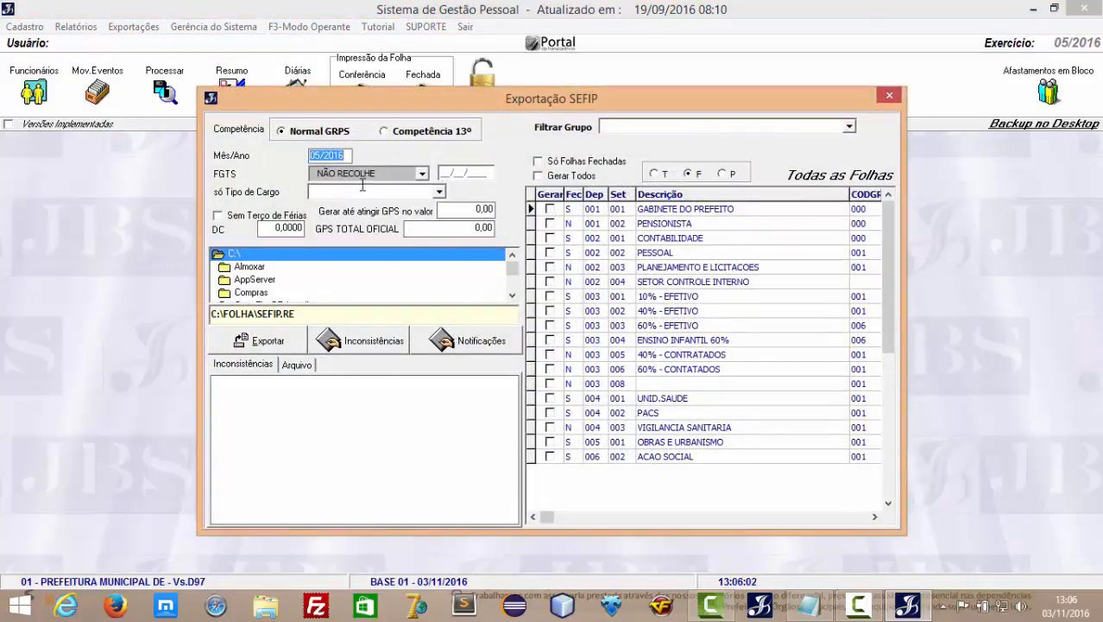
click(551, 211)
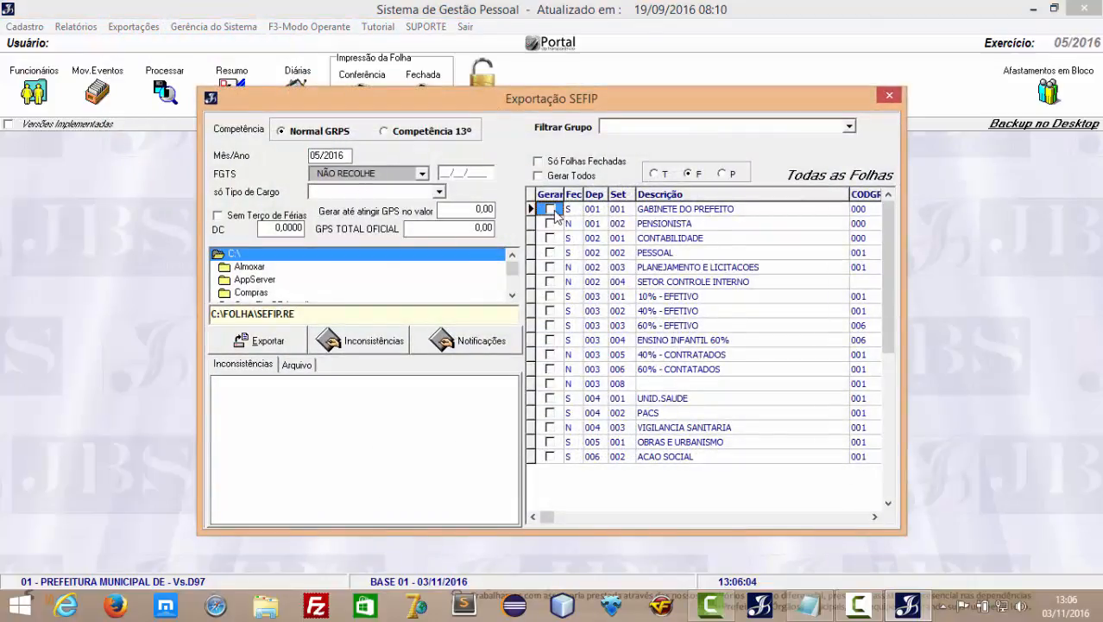
click(551, 268)
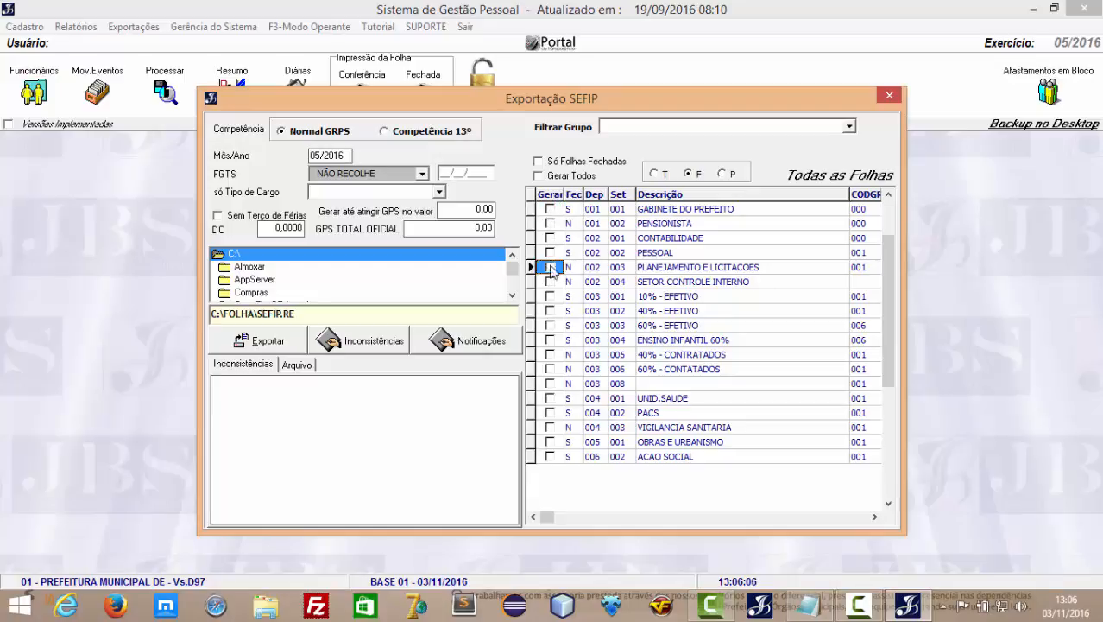
click(551, 238)
click(550, 340)
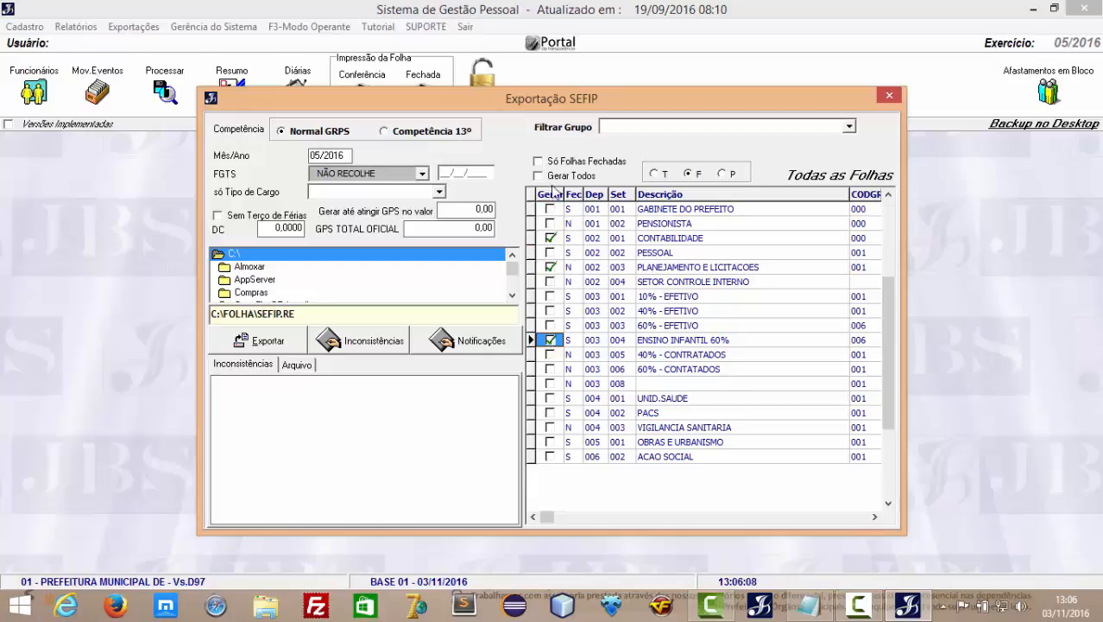
Mark Gerar Todos, toggle Só Folhas Fechadas on and off, then close the SEFIP export.
click(538, 175)
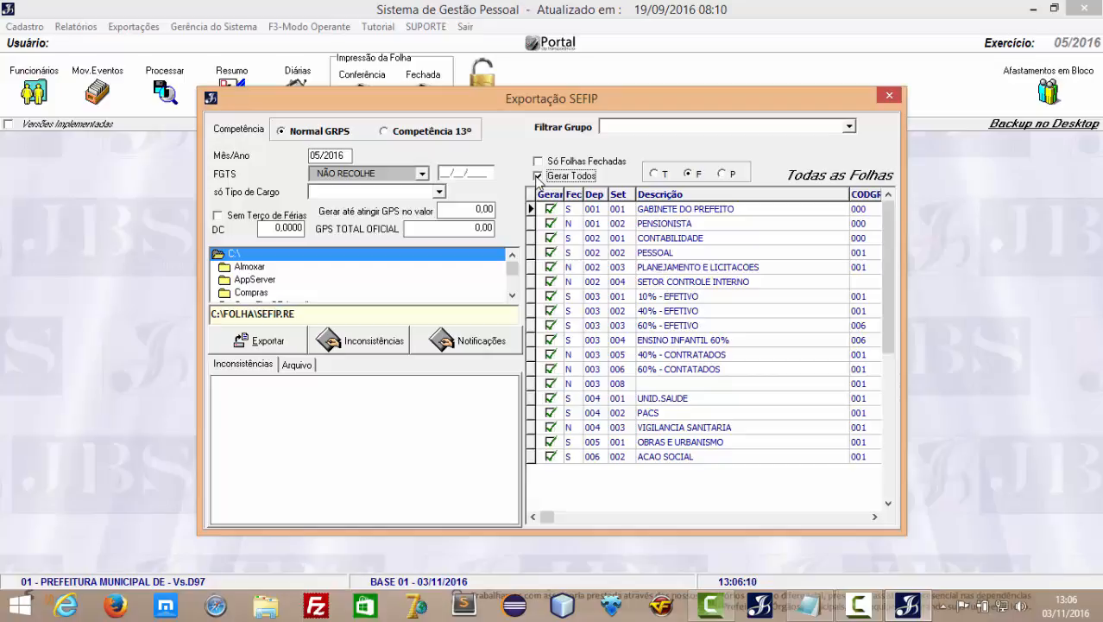
click(538, 162)
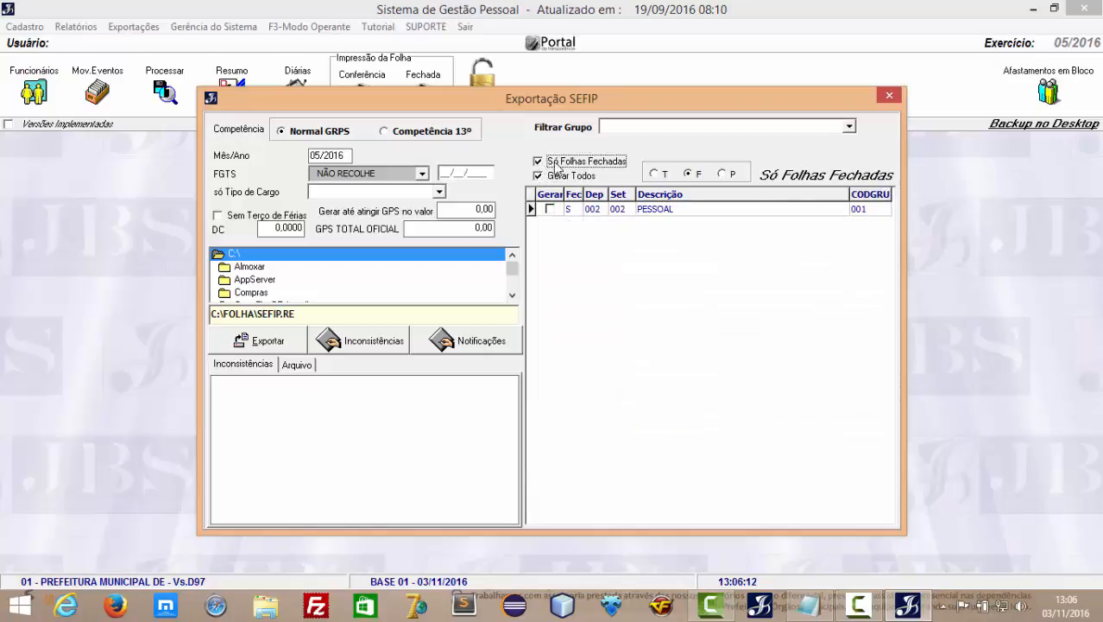
click(557, 164)
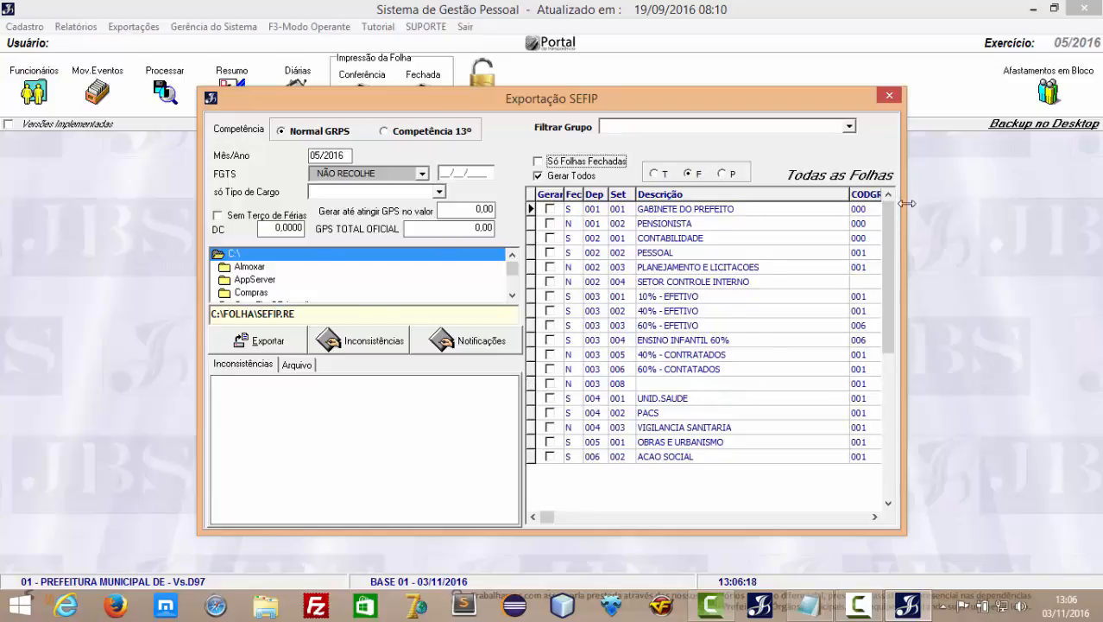
click(890, 98)
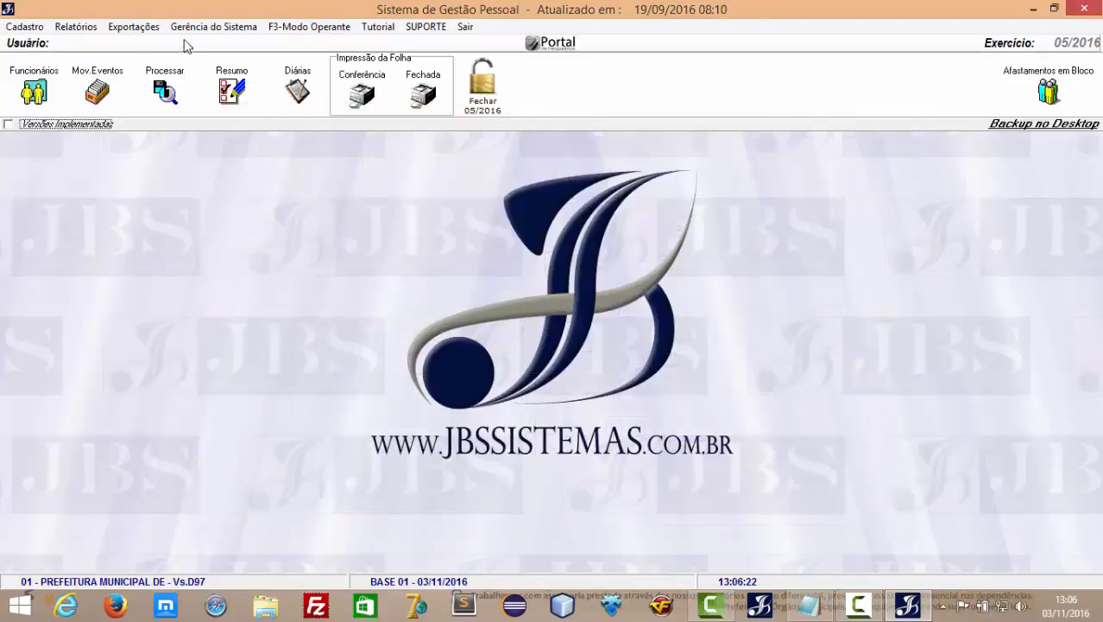